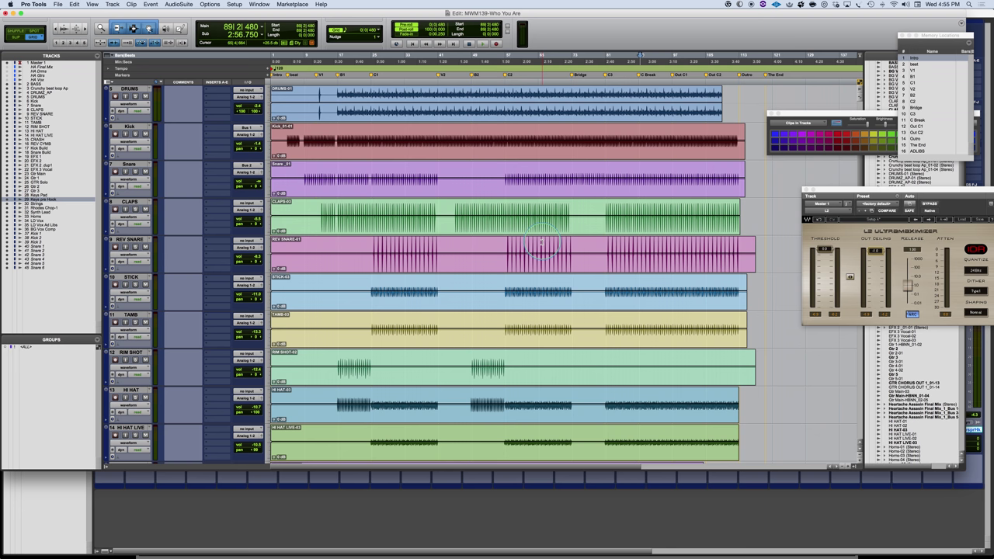
- Move the BASS track below DRUMS, directly above the Kick track
{"action": "scroll", "coordinate": [536, 249], "scroll_direction": "up", "scroll_amount": 4}
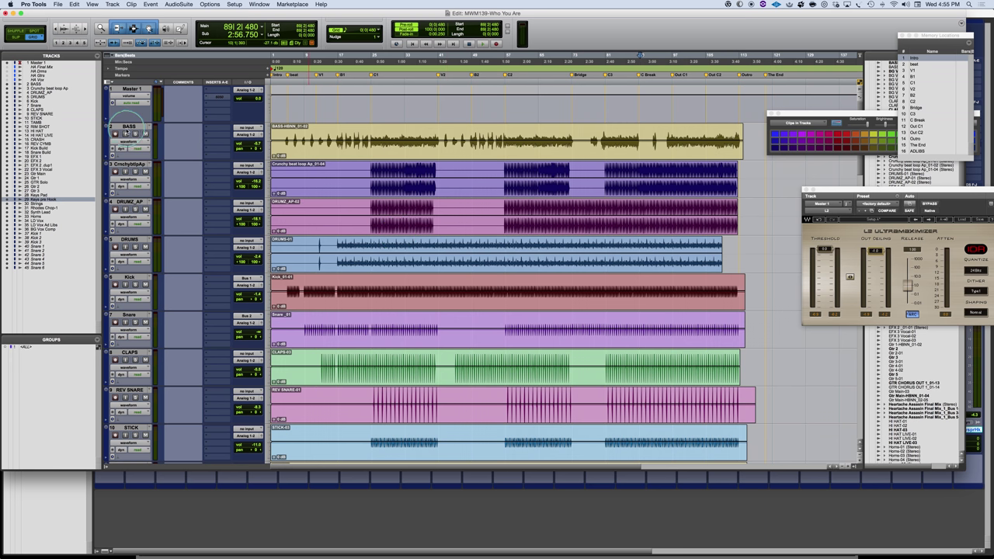
{"action": "left_click_drag", "start_coordinate": [126, 128], "coordinate": [146, 282]}
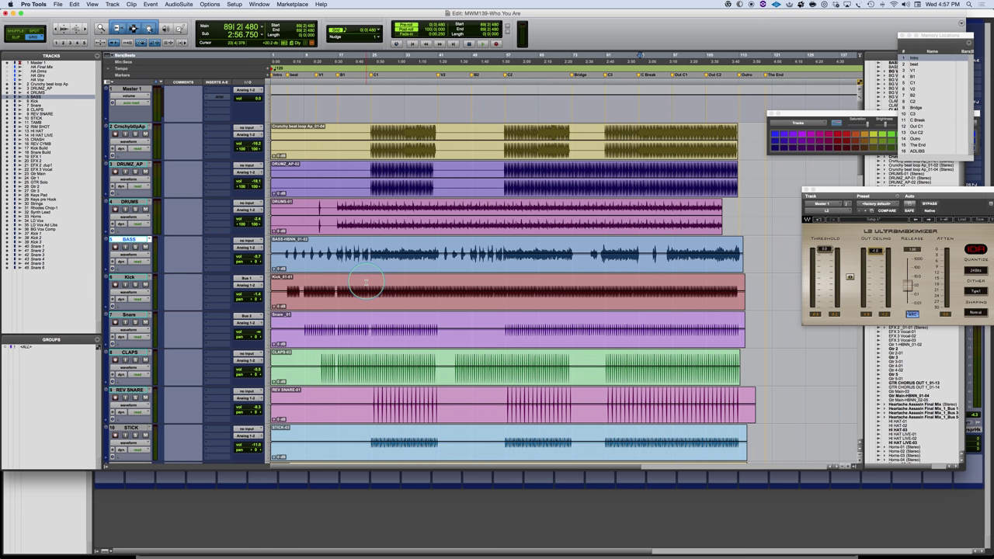
- Look through the session's tracks and place the playback cursor at 16|3, just before the B1 marker, on the BG Vox Comp track
{"action": "scroll", "coordinate": [366, 284], "scroll_direction": "down", "scroll_amount": 14}
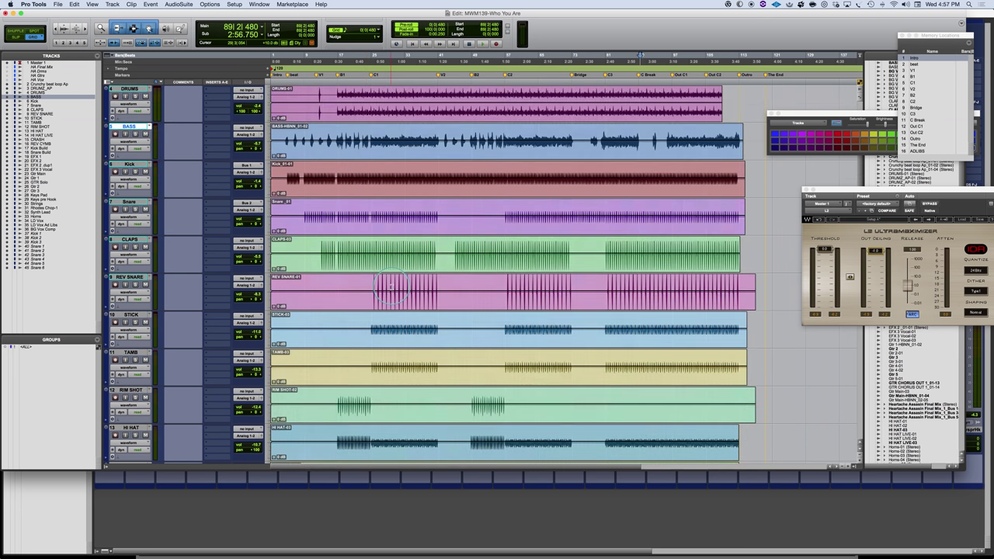
{"action": "scroll", "coordinate": [391, 285], "scroll_direction": "down", "scroll_amount": 17}
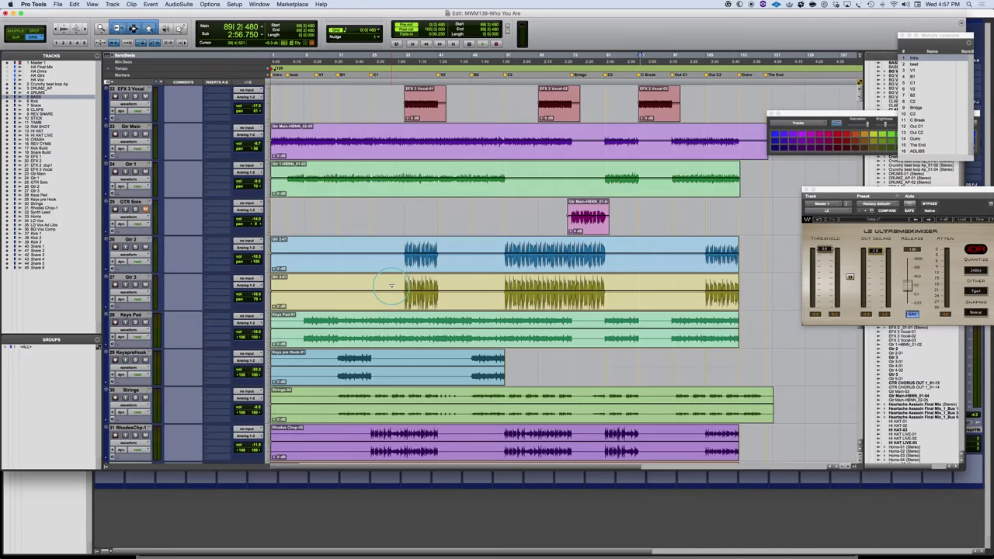
{"action": "scroll", "coordinate": [391, 286], "scroll_direction": "down", "scroll_amount": 8}
{"action": "scroll", "coordinate": [389, 285], "scroll_direction": "up", "scroll_amount": 8}
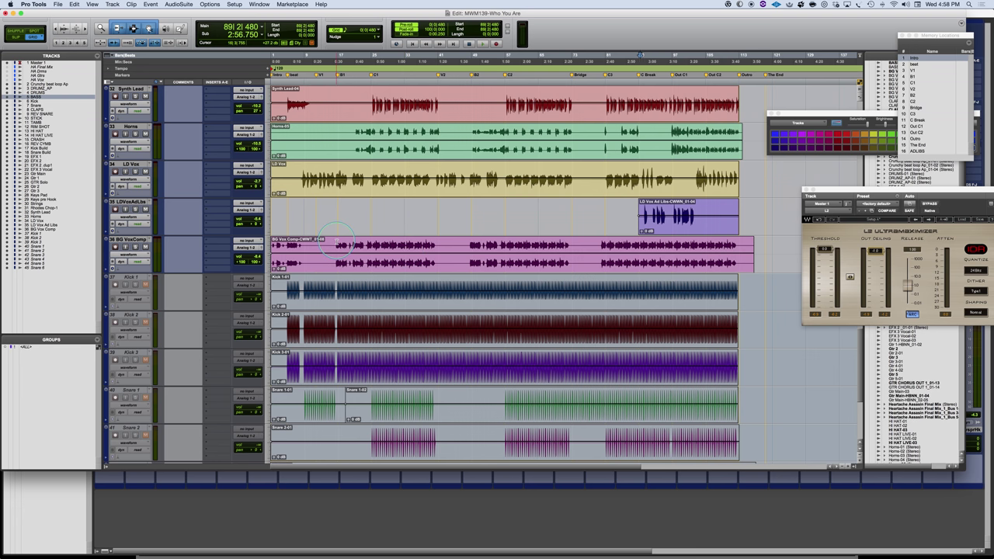
{"action": "left_click", "coordinate": [335, 243]}
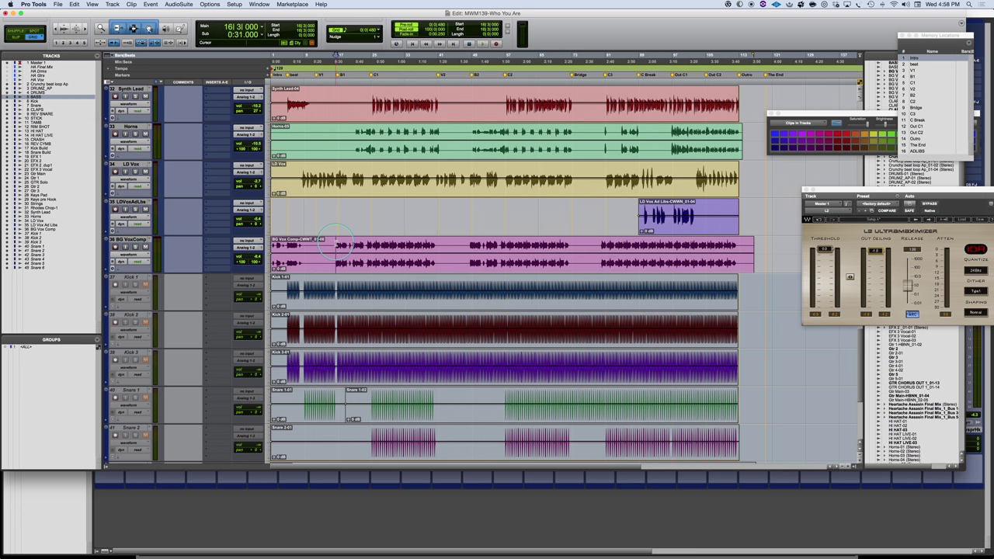
{"action": "key", "text": "super+bracketright"}
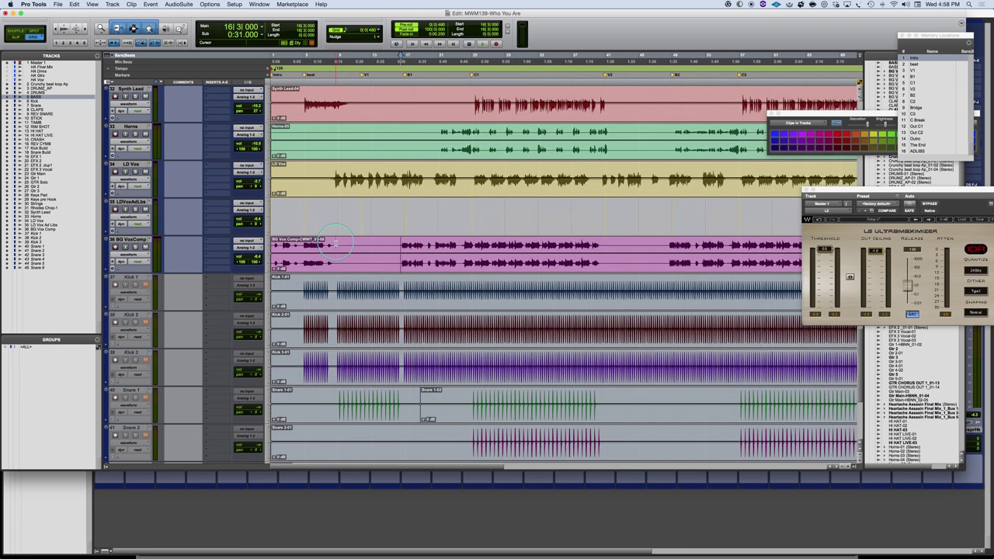
{"action": "left_click", "coordinate": [403, 236]}
{"action": "key", "text": "super+bracketleft"}
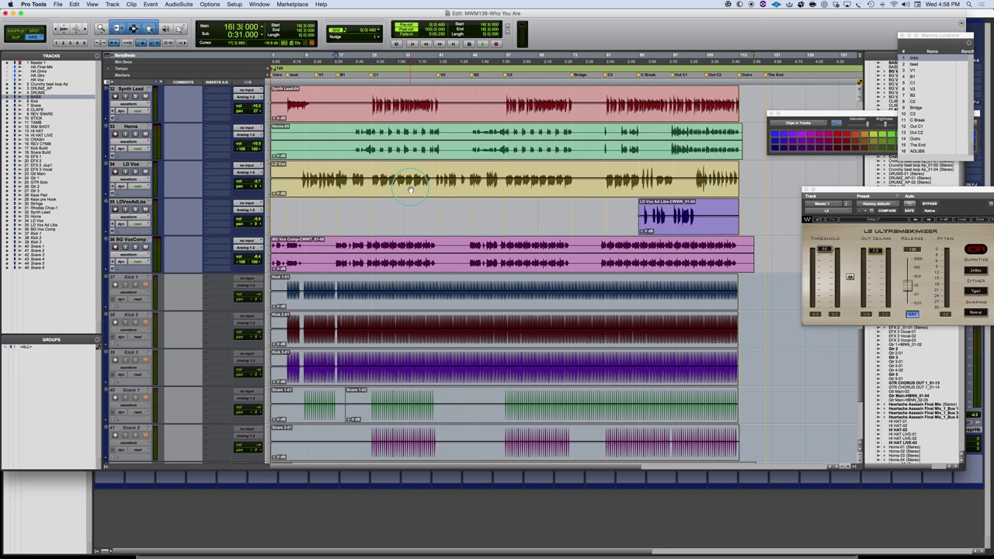
- Solo the BASS, Kick and Snare tracks and play the song from just before the B1 marker
{"action": "scroll", "coordinate": [410, 189], "scroll_direction": "up", "scroll_amount": 10}
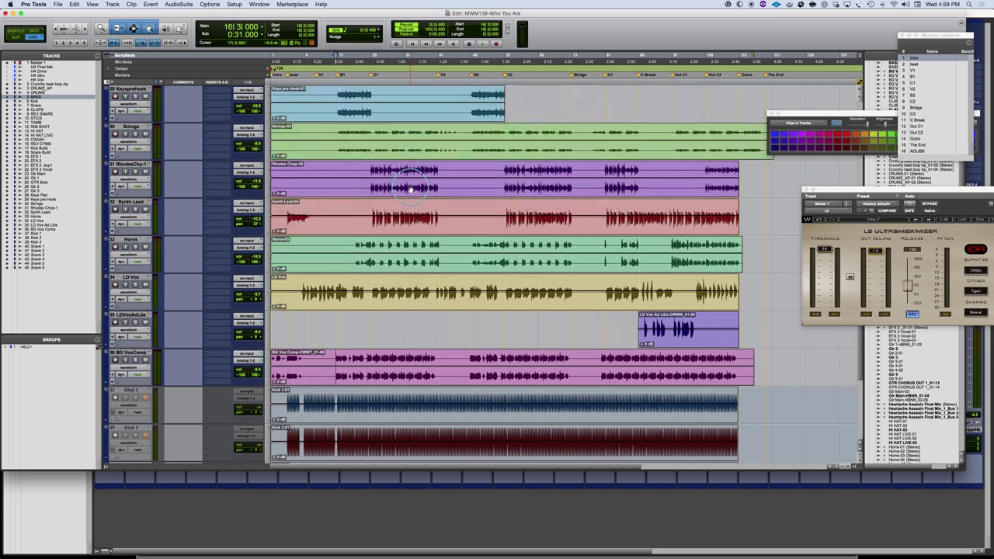
{"action": "scroll", "coordinate": [410, 189], "scroll_direction": "up", "scroll_amount": 5}
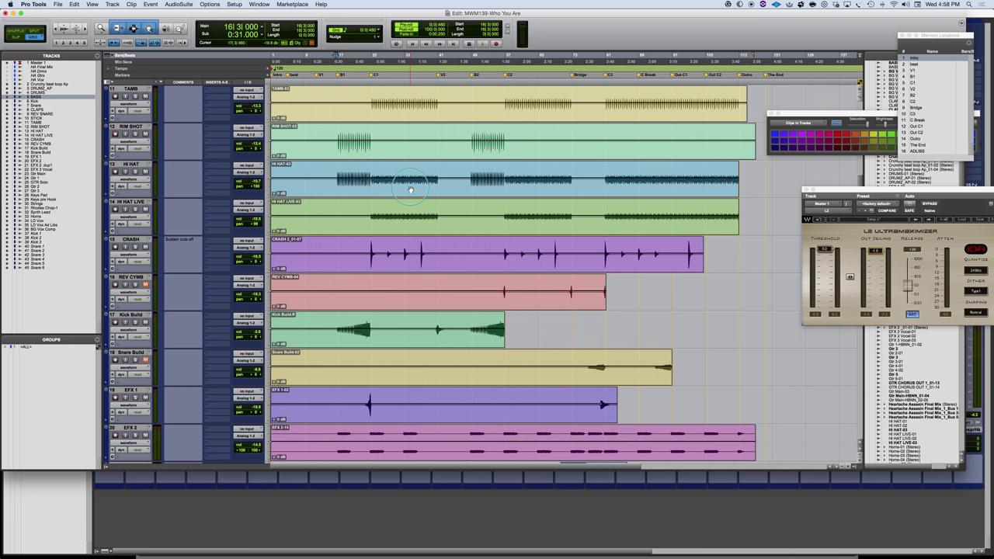
{"action": "scroll", "coordinate": [411, 188], "scroll_direction": "up", "scroll_amount": 5}
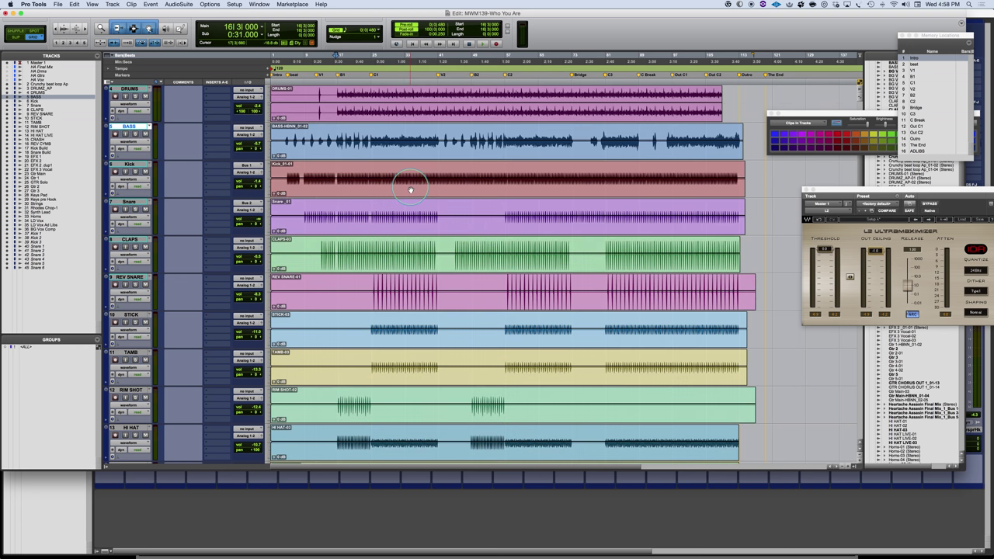
{"action": "left_click", "coordinate": [136, 134]}
{"action": "left_click", "coordinate": [135, 209]}
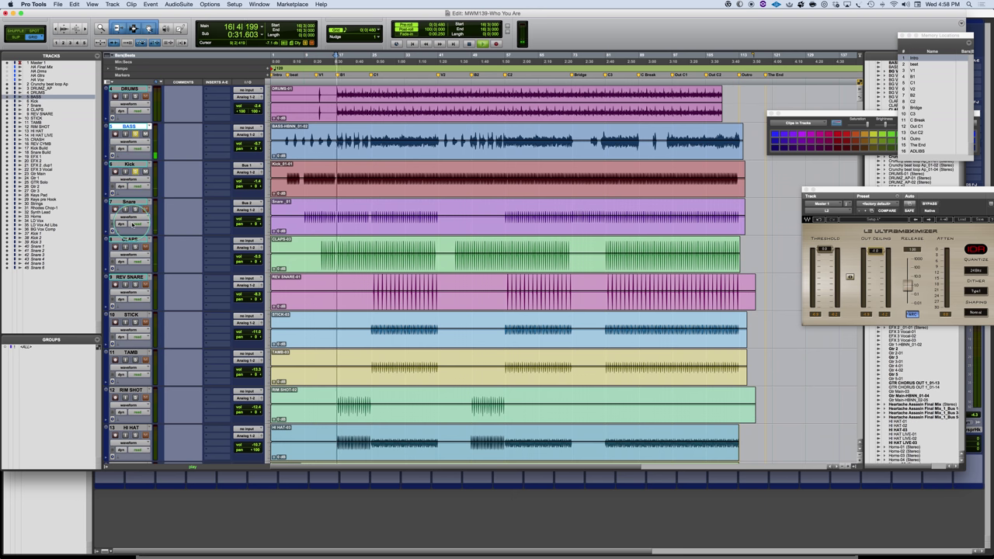
{"action": "key", "text": "space"}
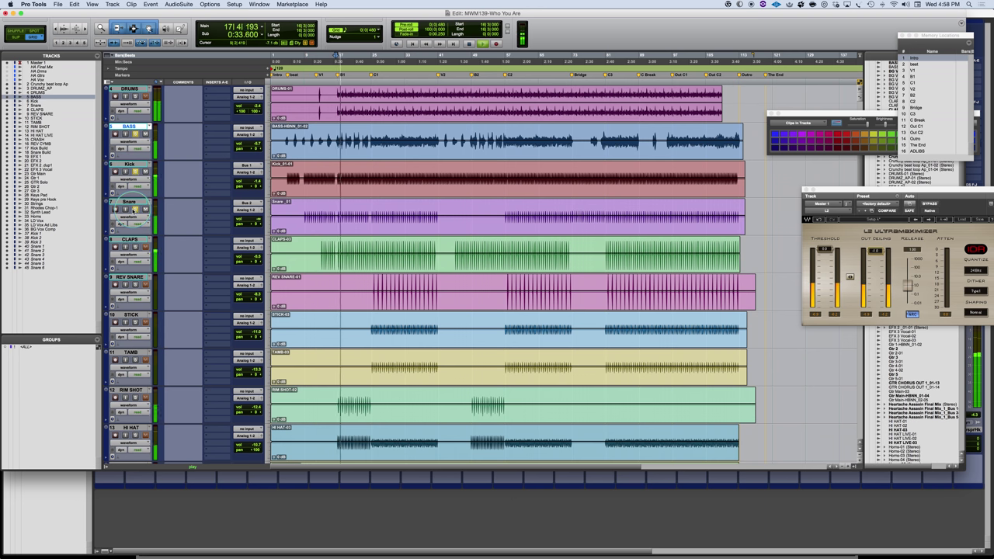
{"action": "left_click", "coordinate": [200, 217]}
{"action": "left_click", "coordinate": [162, 219]}
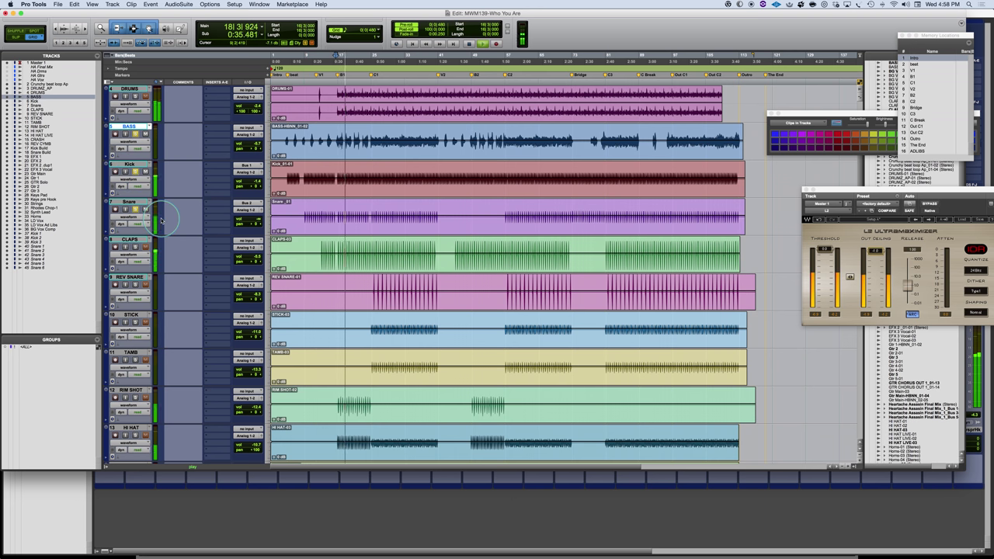
{"action": "left_click", "coordinate": [154, 226]}
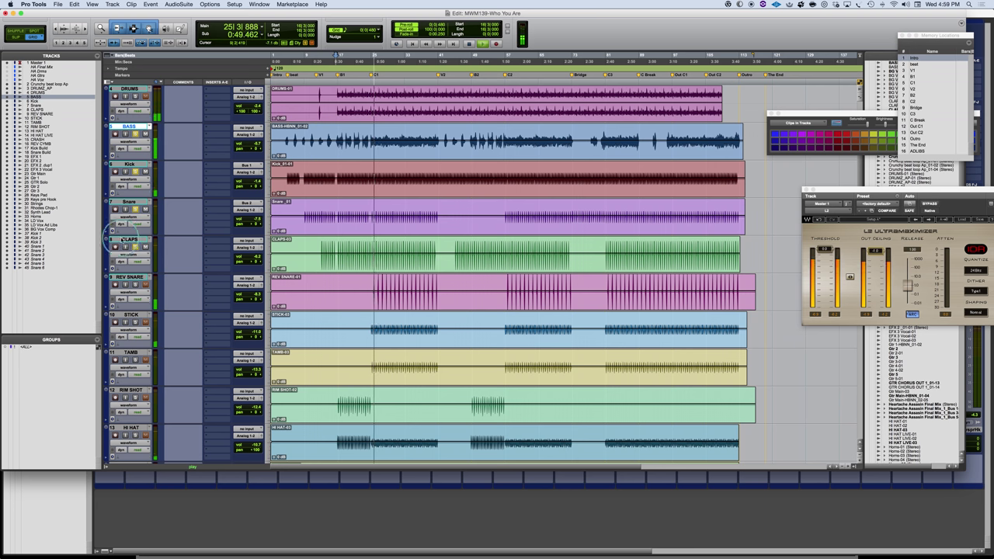
- Move the CLAPS track above the Snare track, directly below Kick
{"action": "left_click", "coordinate": [131, 240]}
{"action": "left_click_drag", "start_coordinate": [134, 239], "coordinate": [129, 203]}
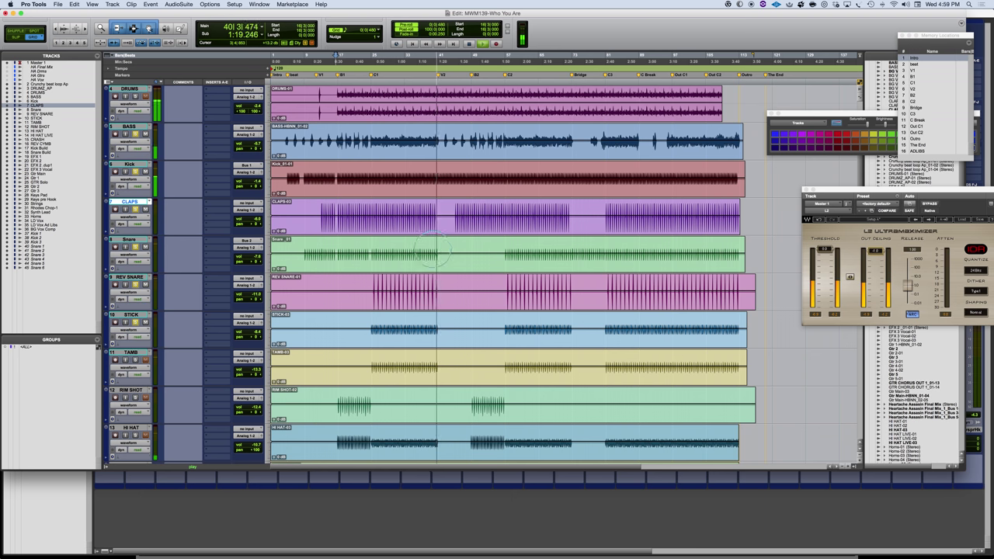
- Play the song repeatedly from 25|4, just before the C1 marker, and audition the STICK track by toggling its solo
{"action": "left_click", "coordinate": [374, 59]}
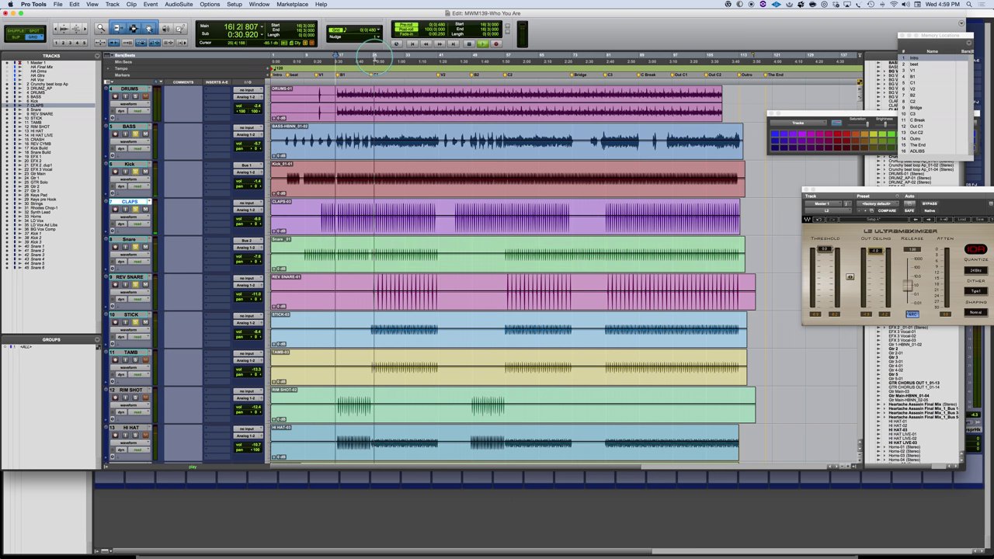
{"action": "left_click", "coordinate": [374, 60]}
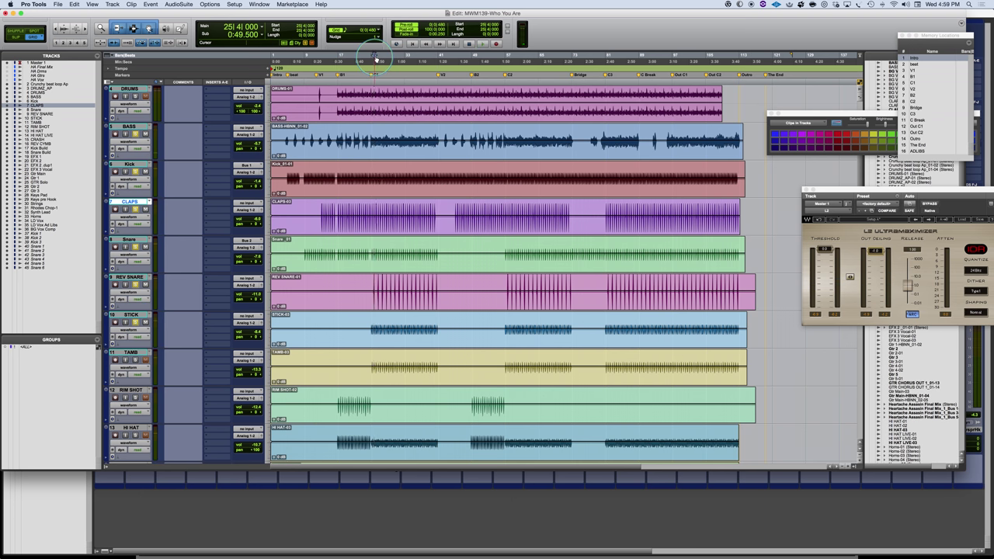
{"action": "key", "text": "space"}
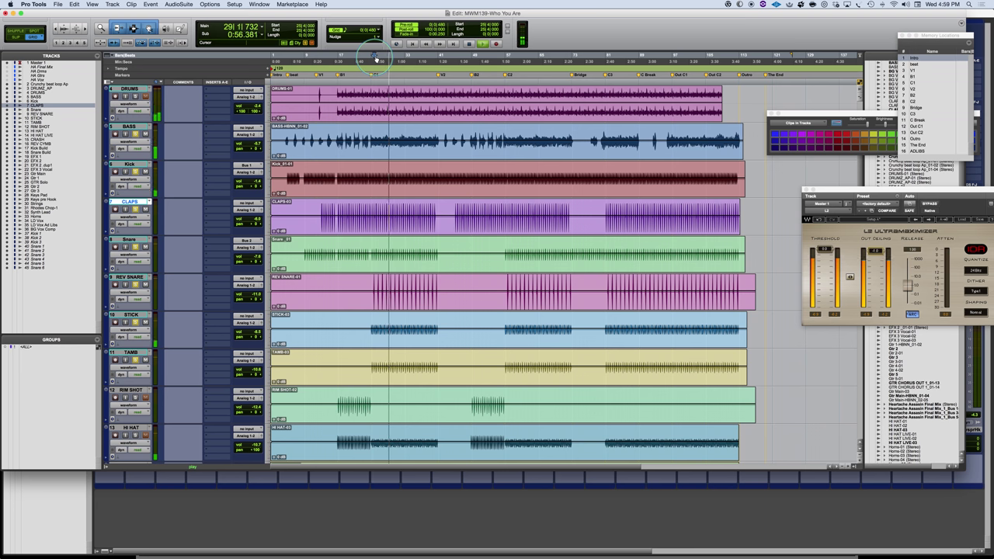
{"action": "key", "text": "space"}
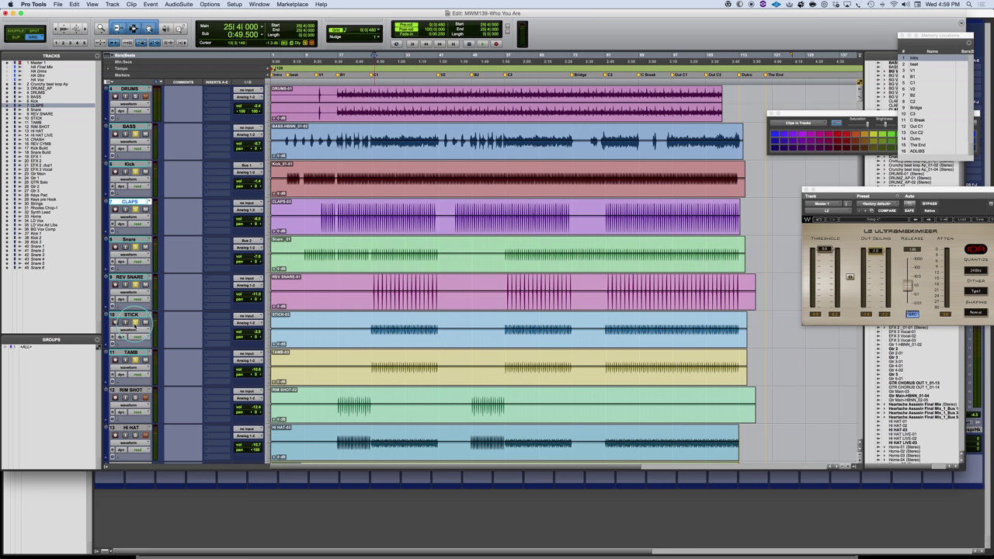
{"action": "key", "text": "space"}
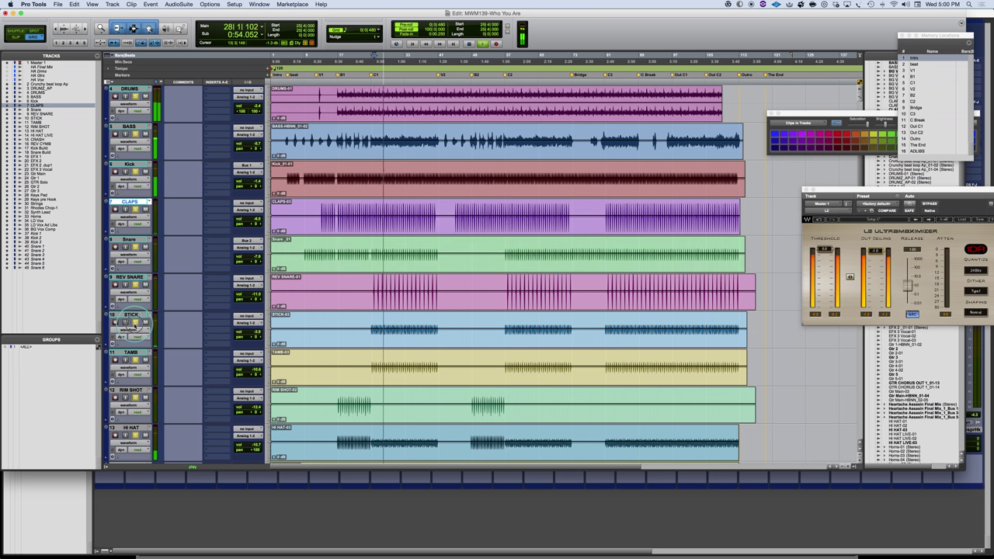
{"action": "left_click", "coordinate": [135, 321]}
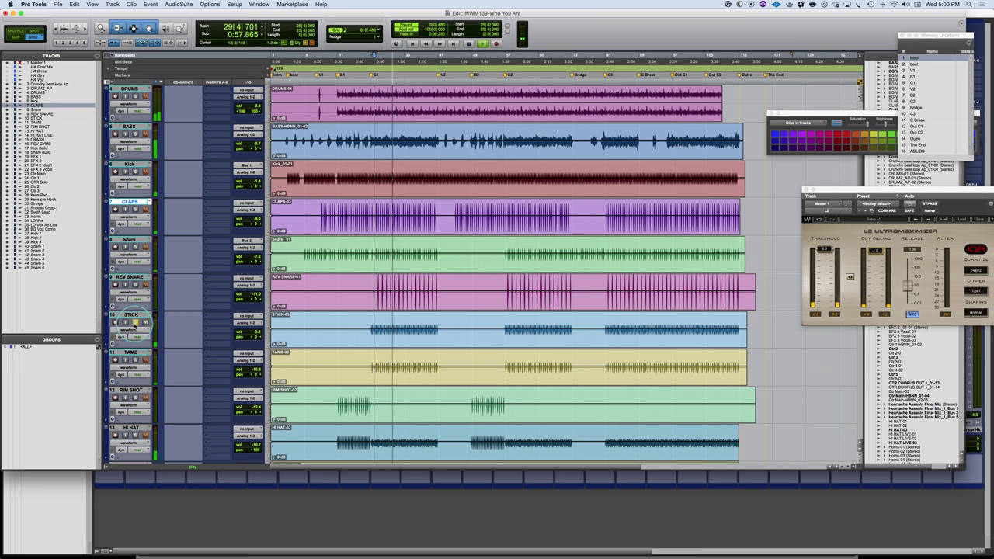
{"action": "key", "text": "space"}
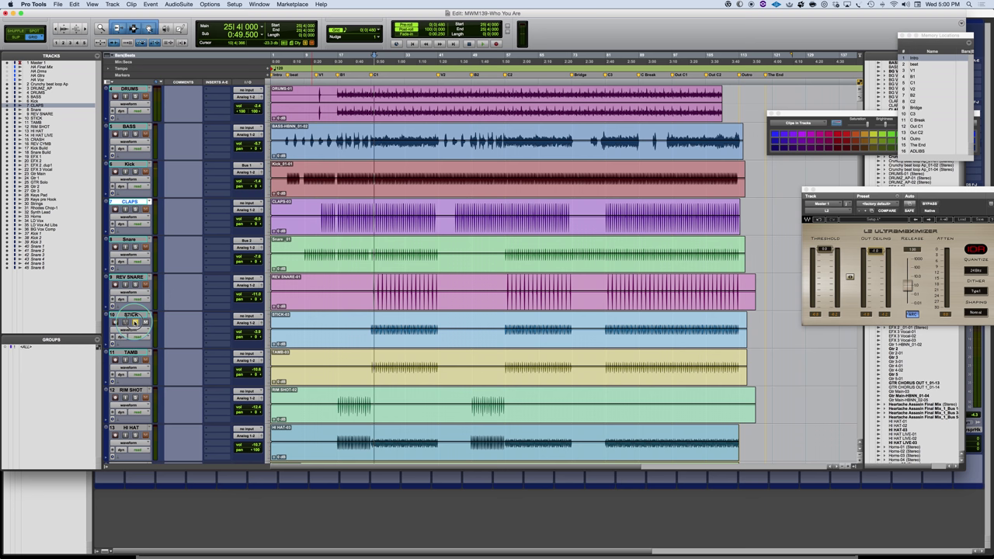
- Move the TAMB track above STICK, directly below REV SNARE, and play the song from the C1 section
{"action": "left_click_drag", "start_coordinate": [130, 352], "coordinate": [131, 315]}
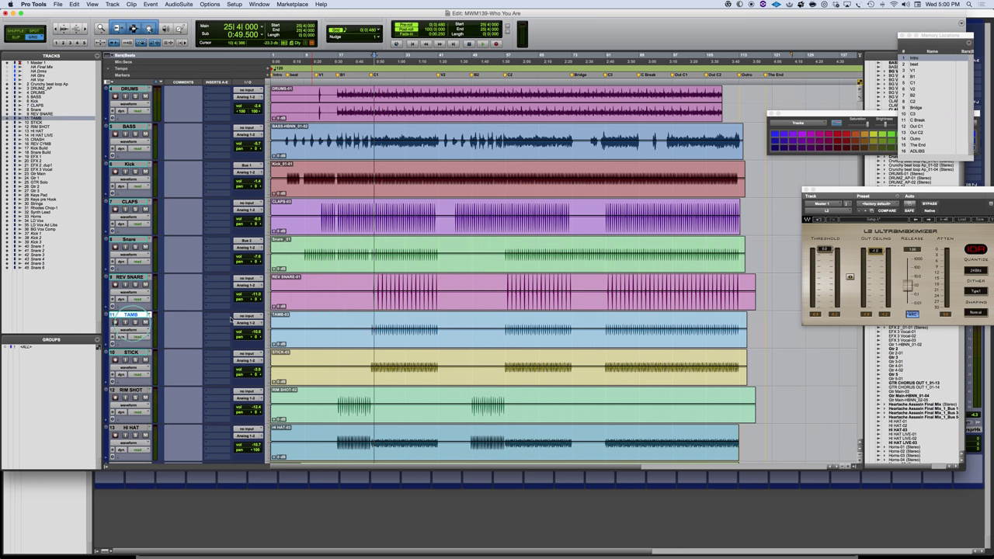
{"action": "key", "text": "space"}
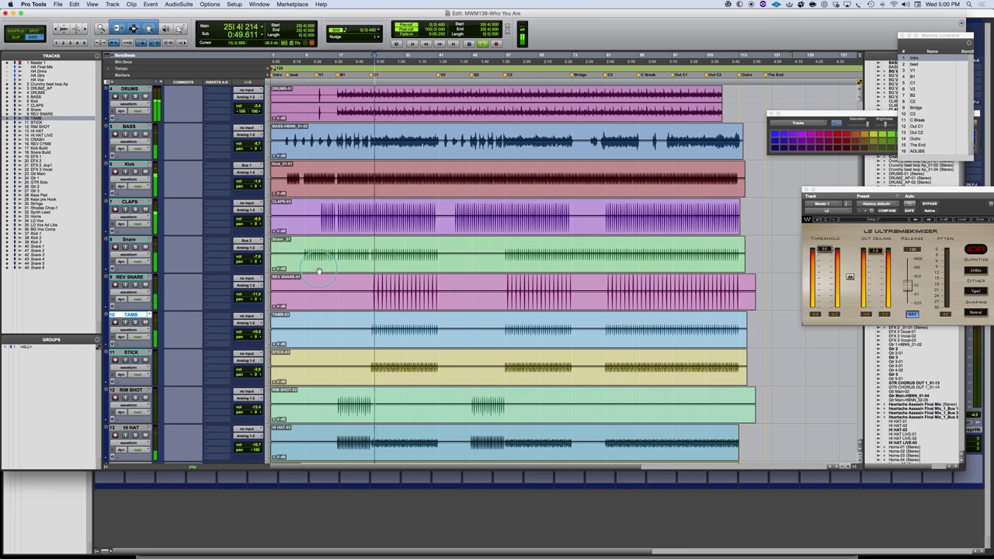
{"action": "key", "text": "space"}
{"action": "key", "text": "space"}
- Solo the Snare and CLAPS tracks and move the REV SNARE track below TAMB, stopping playback at the end
{"action": "left_click", "coordinate": [136, 248]}
{"action": "left_click", "coordinate": [136, 209]}
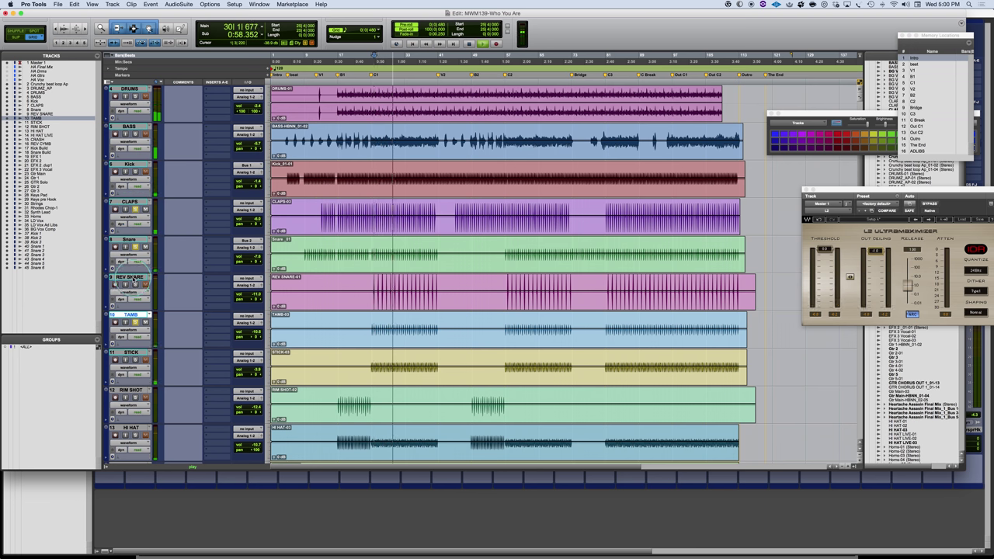
{"action": "left_click_drag", "start_coordinate": [130, 279], "coordinate": [147, 315]}
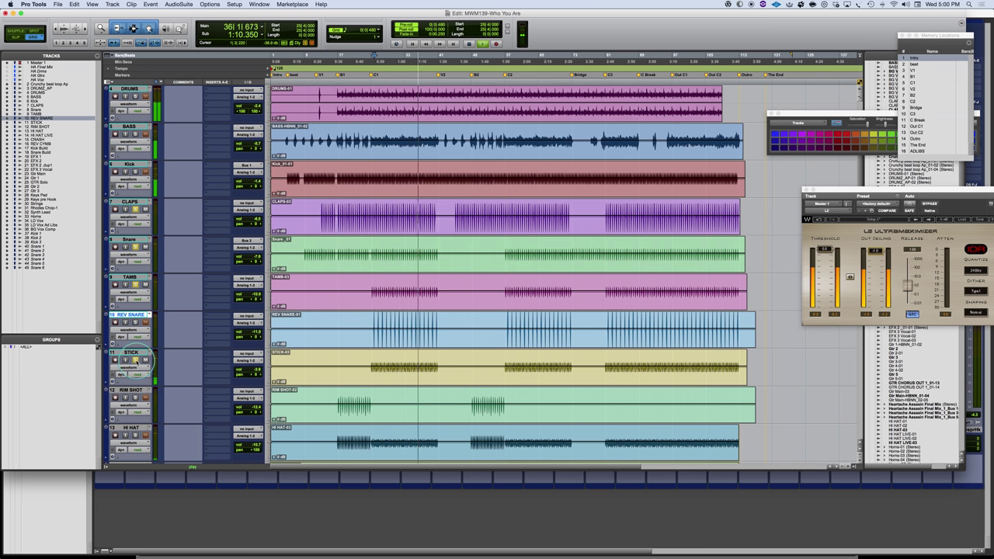
{"action": "key", "text": "space"}
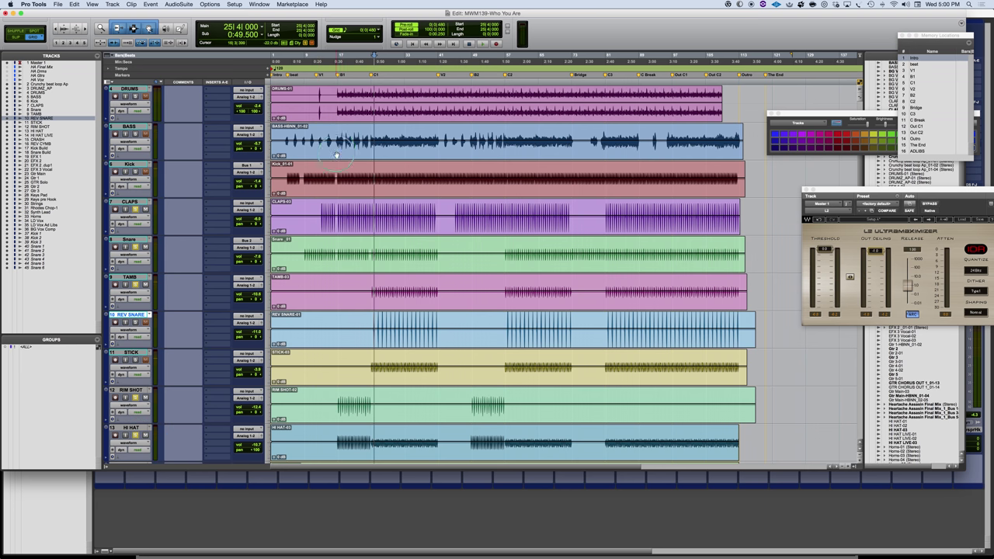
- Play from just before the B1 marker and move the RIM SHOT track above REV SNARE, directly below TAMB
{"action": "left_click", "coordinate": [336, 59]}
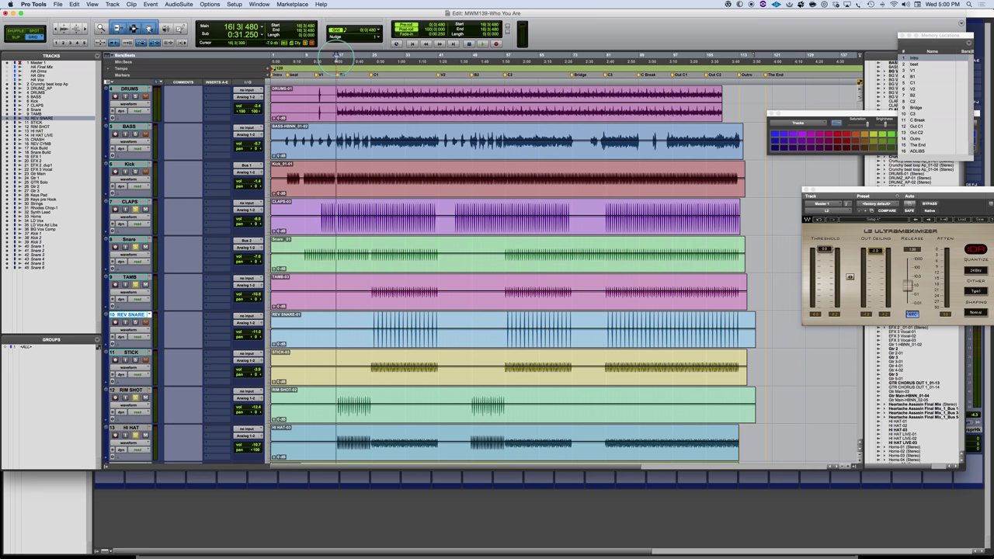
{"action": "key", "text": "space"}
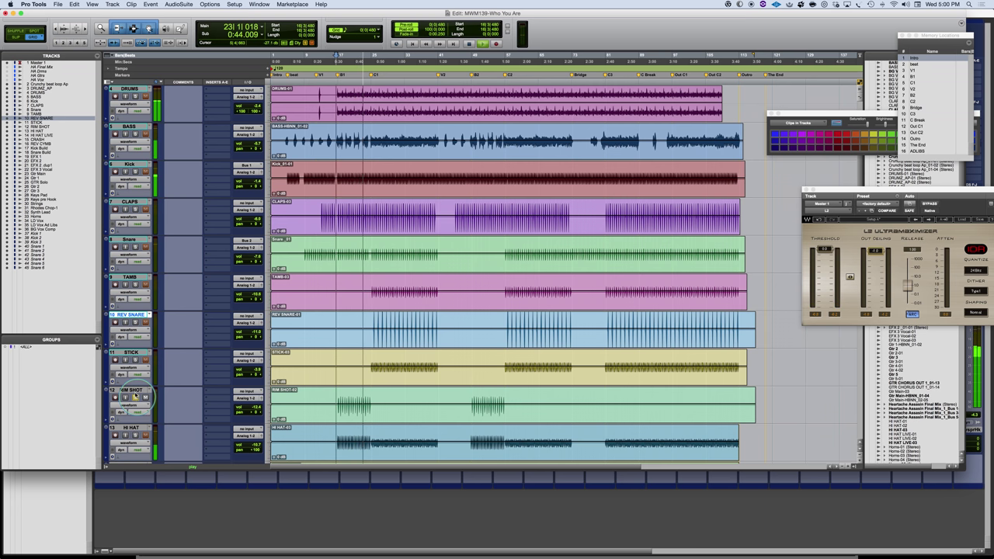
{"action": "left_click_drag", "start_coordinate": [132, 397], "coordinate": [144, 313]}
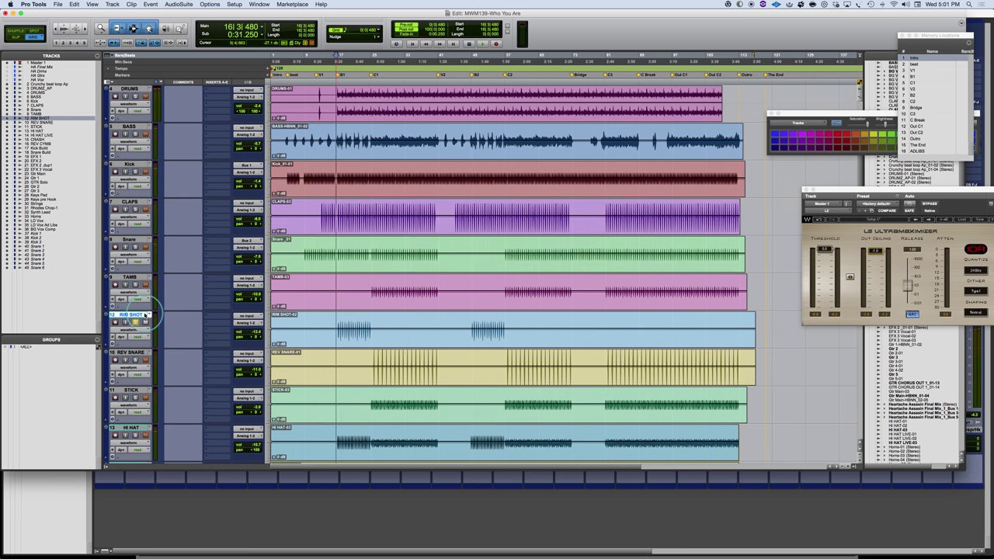
{"action": "left_click", "coordinate": [149, 313]}
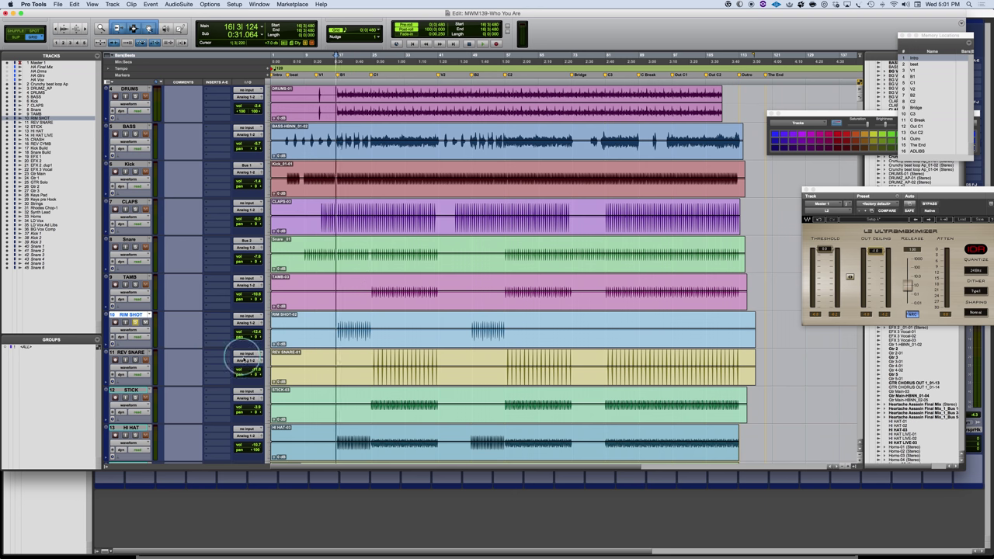
- Play from the B1 section and audition the RIM SHOT track by toggling its solo
{"action": "key", "text": "space"}
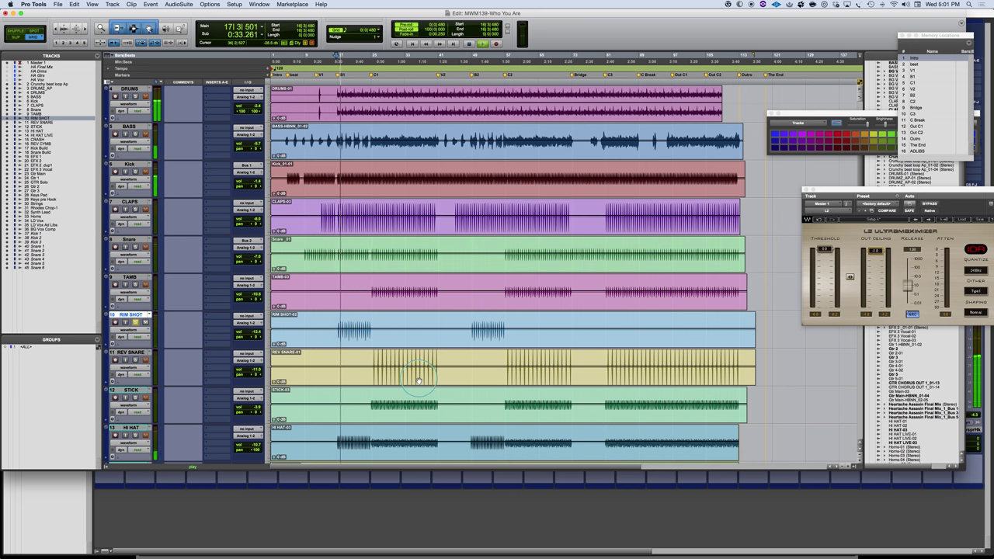
{"action": "left_click", "coordinate": [139, 321]}
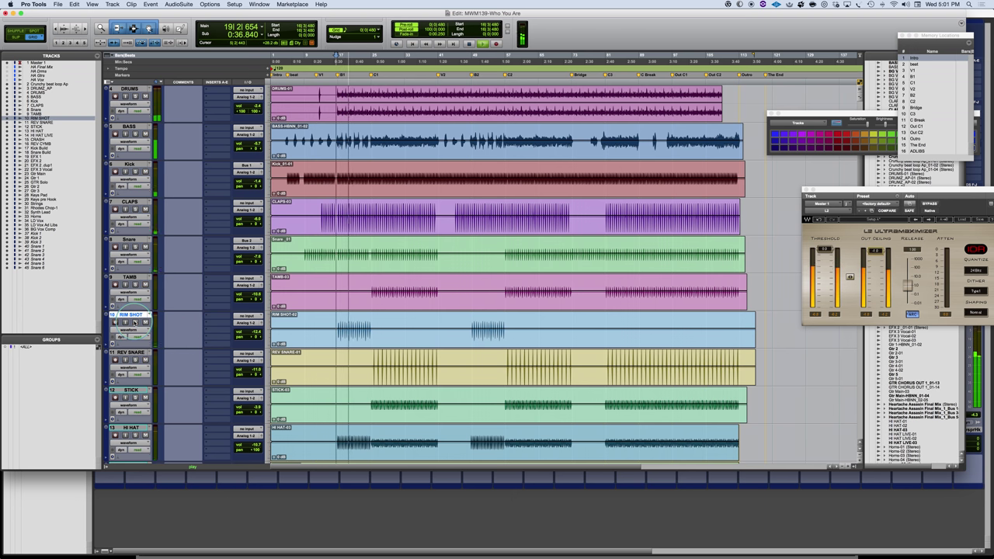
{"action": "left_click", "coordinate": [136, 322]}
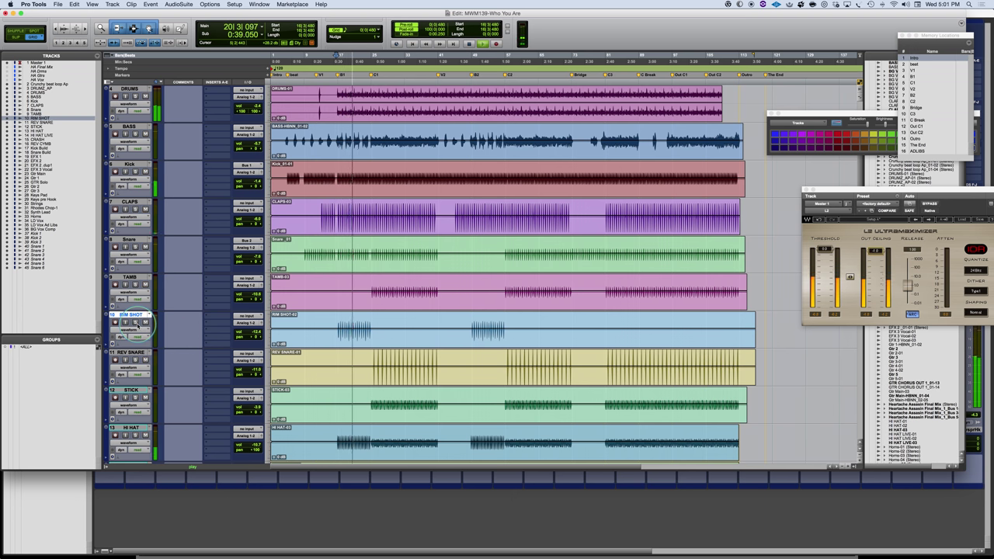
- Stop the RIM SHOT audition and play from just before C1 with STICK, HI HAT and HI HAT LIVE soloed
{"action": "left_click", "coordinate": [174, 327]}
{"action": "key", "text": "space"}
{"action": "left_click", "coordinate": [414, 311]}
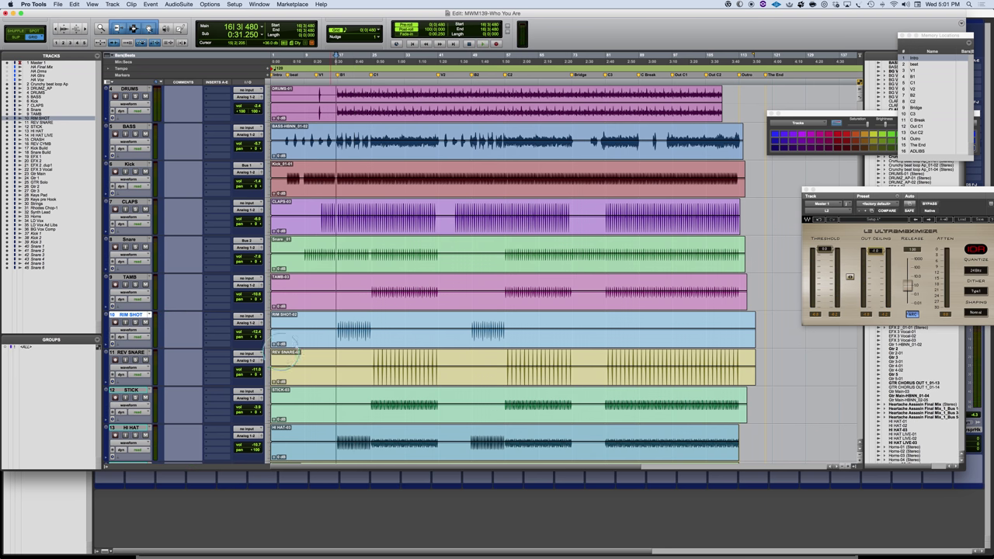
{"action": "scroll", "coordinate": [356, 340], "scroll_direction": "down", "scroll_amount": 2}
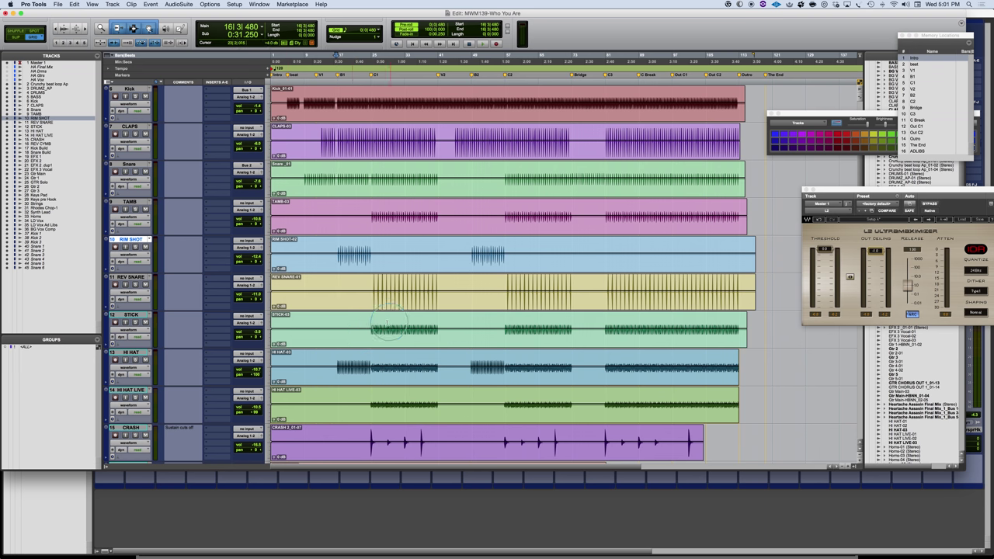
{"action": "left_click", "coordinate": [371, 322]}
{"action": "key", "text": "space"}
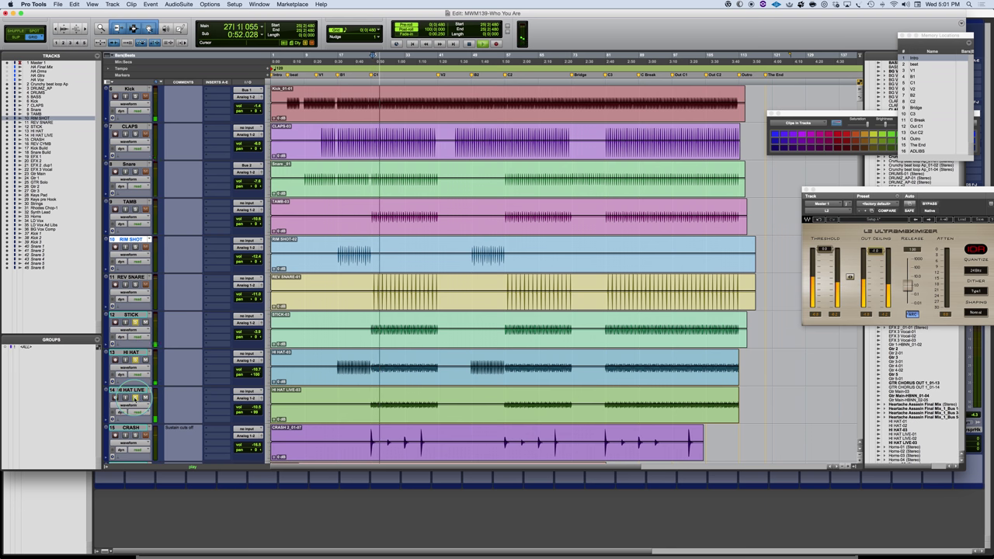
- Audition CRASH in solo together with the stick and hi-hat tracks while reviewing the tracks down to EFX 1
{"action": "scroll", "coordinate": [456, 375], "scroll_direction": "down", "scroll_amount": 1}
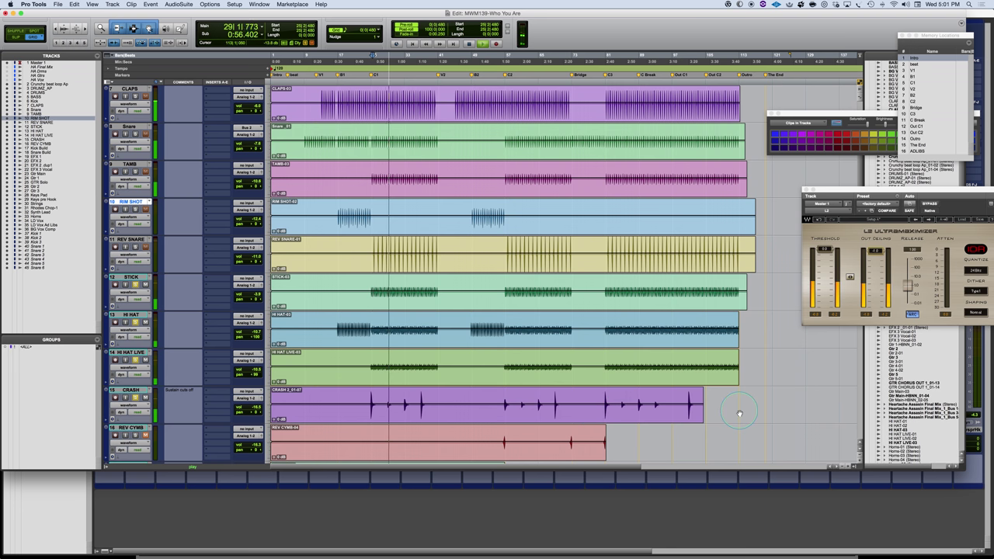
{"action": "scroll", "coordinate": [294, 441], "scroll_direction": "right", "scroll_amount": 10}
{"action": "scroll", "coordinate": [294, 441], "scroll_direction": "left", "scroll_amount": 7}
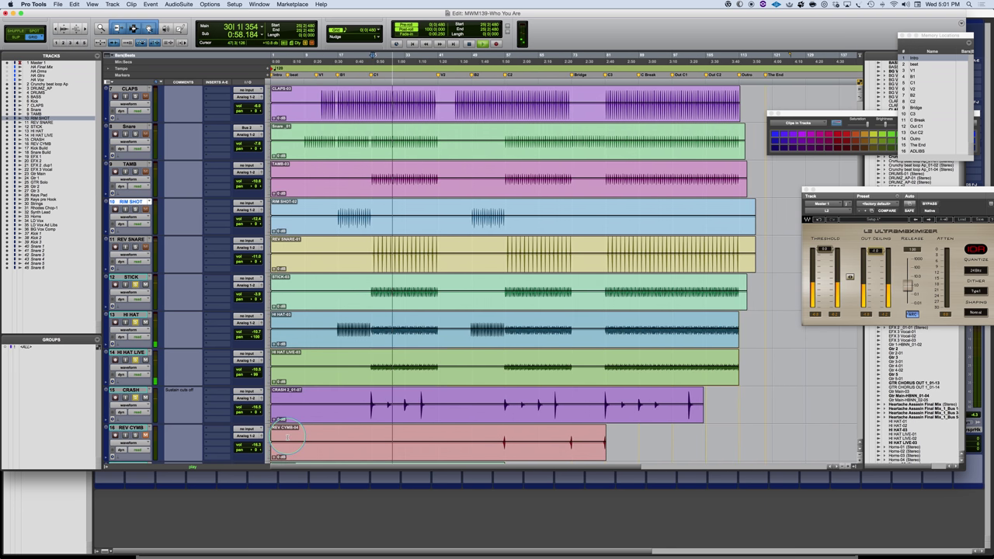
{"action": "scroll", "coordinate": [392, 424], "scroll_direction": "down", "scroll_amount": 2}
{"action": "scroll", "coordinate": [392, 423], "scroll_direction": "down", "scroll_amount": 1}
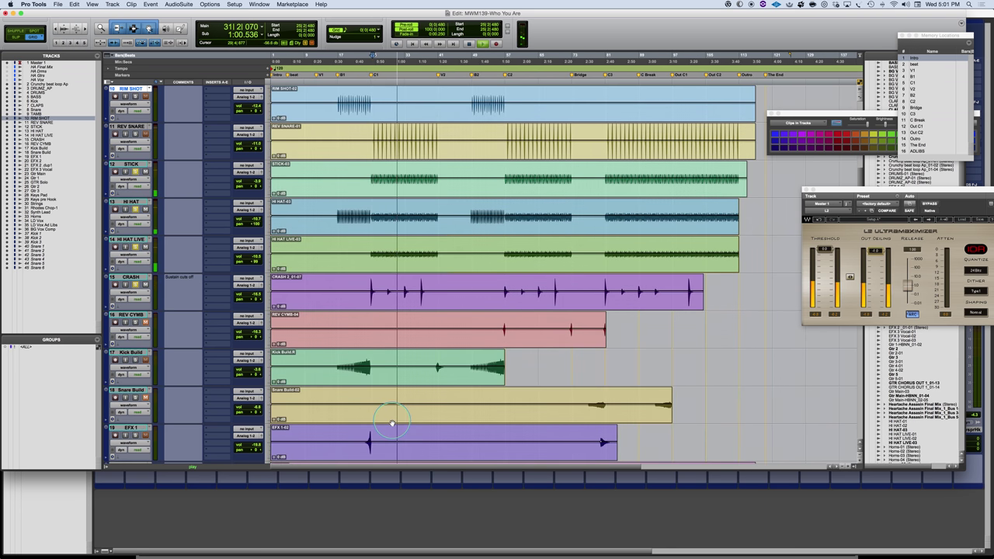
{"action": "scroll", "coordinate": [424, 303], "scroll_direction": "up", "scroll_amount": 1}
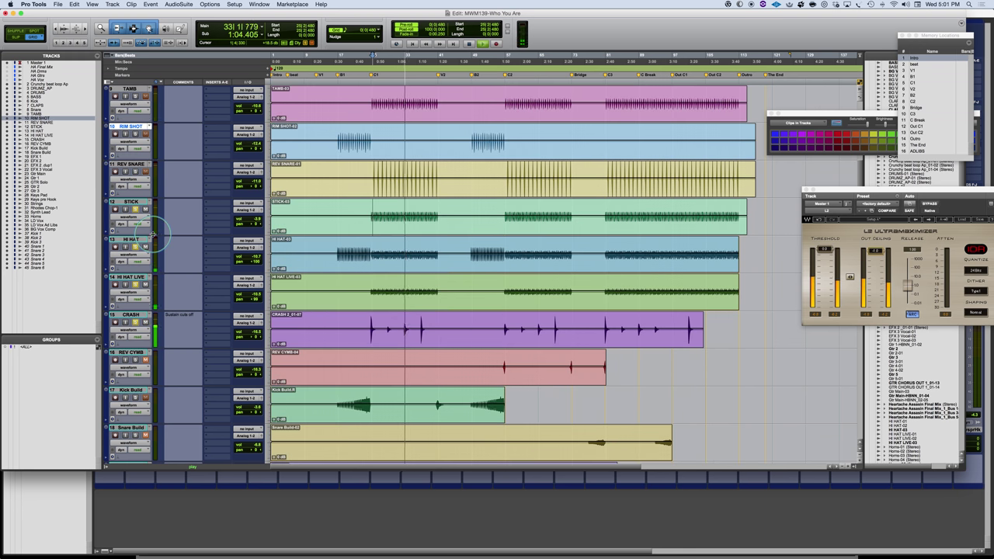
- Stop playback, select the STICK track and play from bar 24 without solos, unmuting REV CYMB
{"action": "key", "text": "space"}
{"action": "left_click", "coordinate": [131, 202]}
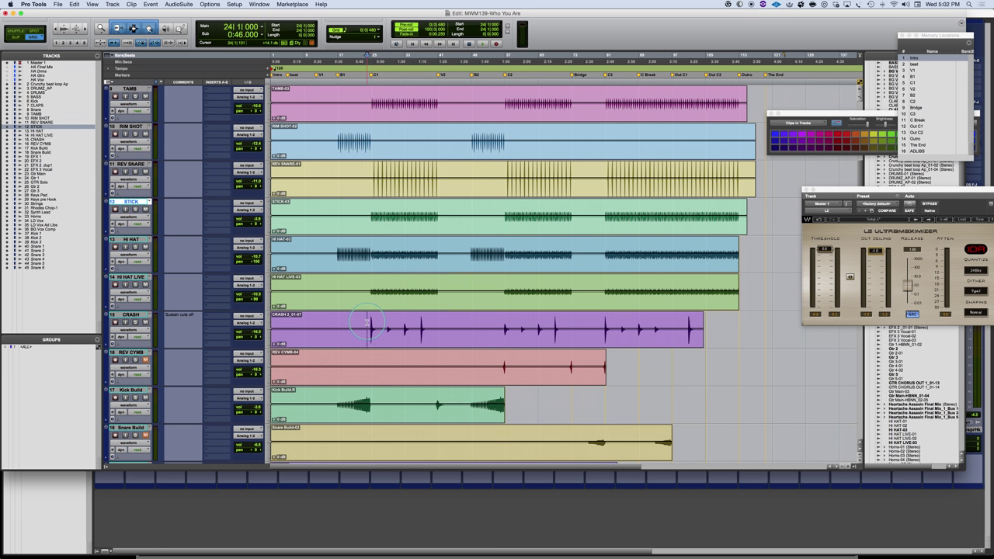
{"action": "key", "text": "space"}
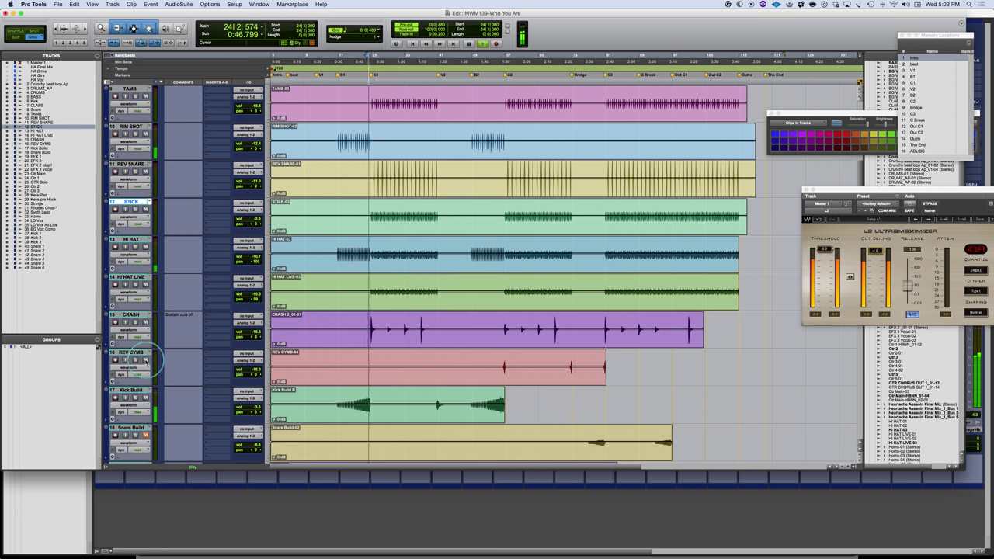
- Play from bar 20 in the B1 section and audition Kick Build by toggling its solo, stopping playback at the end
{"action": "left_click", "coordinate": [331, 400]}
{"action": "key", "text": "space"}
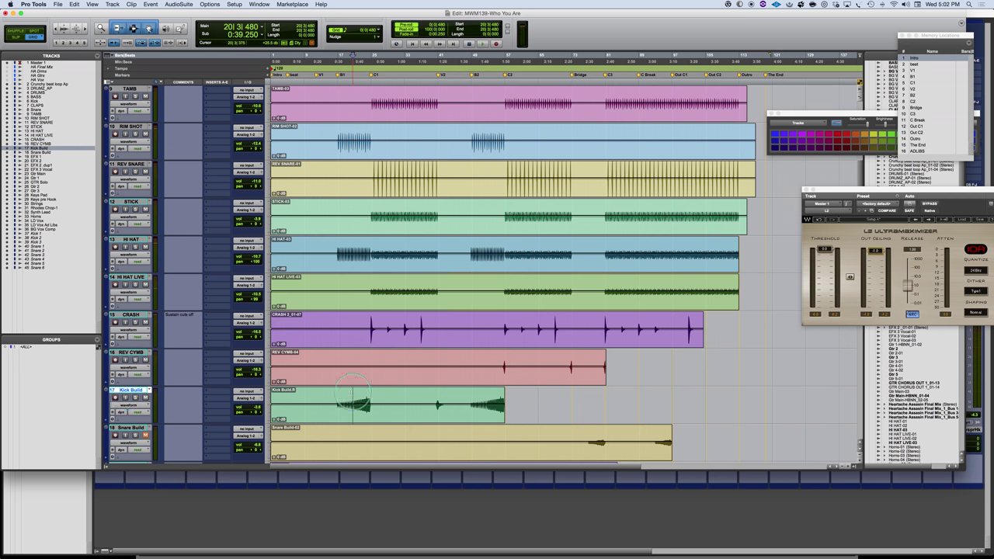
{"action": "left_click", "coordinate": [136, 398]}
{"action": "key", "text": "space"}
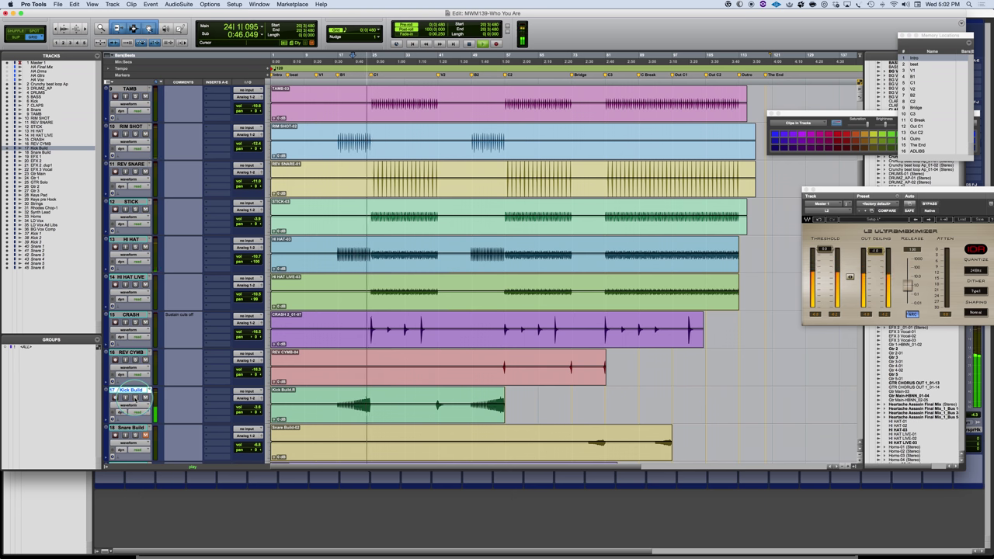
{"action": "key", "text": "space"}
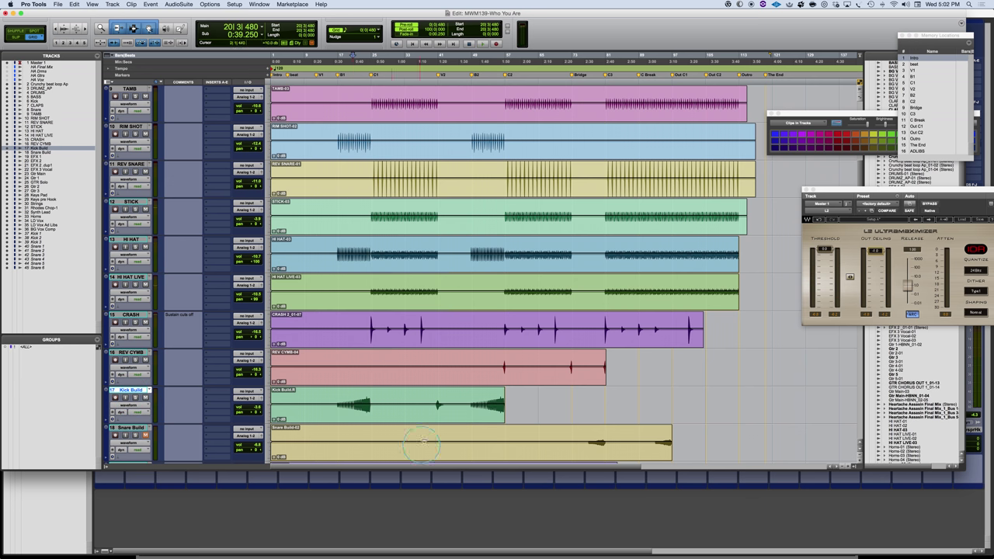
- Play from bar 75 in the Bridge, then unmute and solo the Snare Build track
{"action": "scroll", "coordinate": [417, 417], "scroll_direction": "down", "scroll_amount": 1}
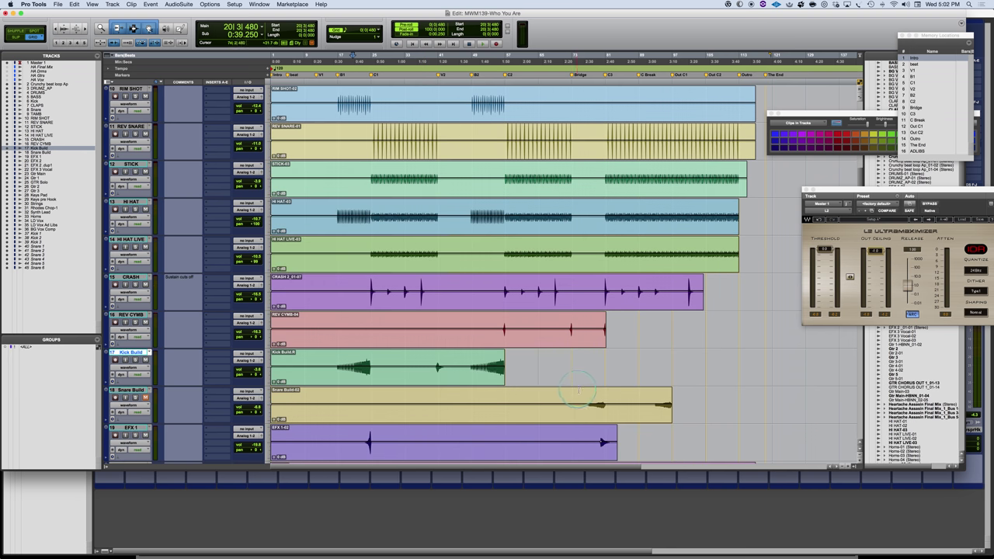
{"action": "left_click", "coordinate": [133, 399]}
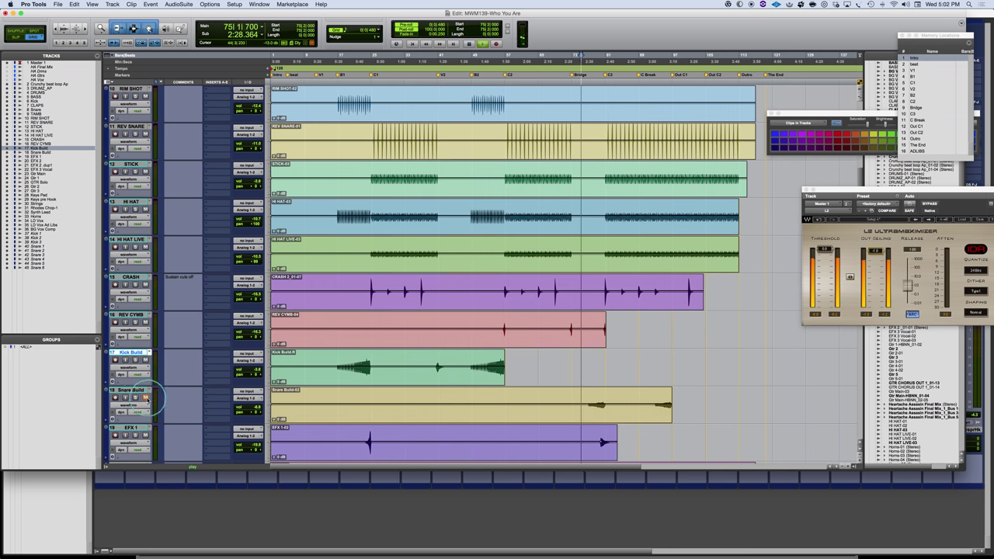
{"action": "key", "text": "space"}
{"action": "left_click", "coordinate": [136, 397]}
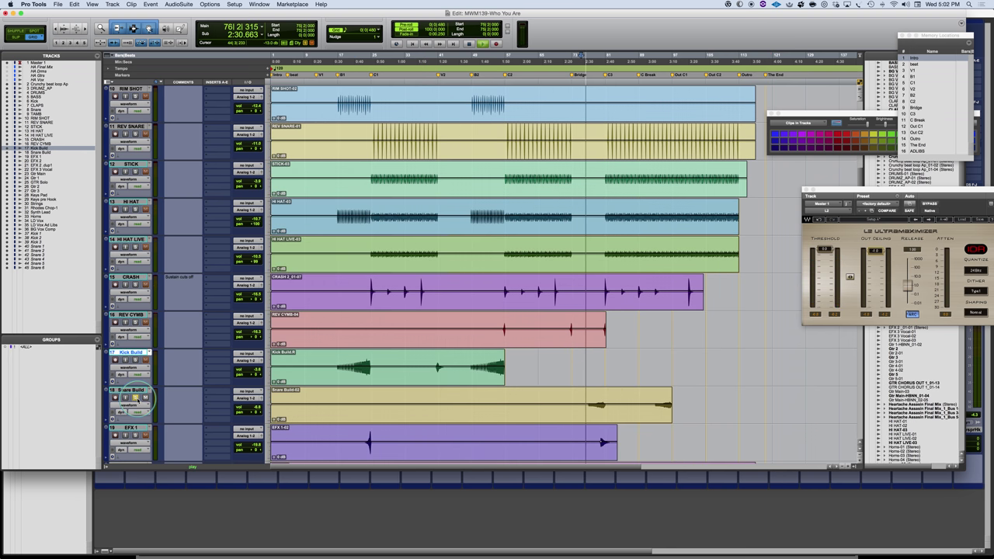
- Clear the Snare Build solo and audition EFX 1 and EFX 2 in solo from just before the C1 section
{"action": "scroll", "coordinate": [485, 358], "scroll_direction": "down", "scroll_amount": 2}
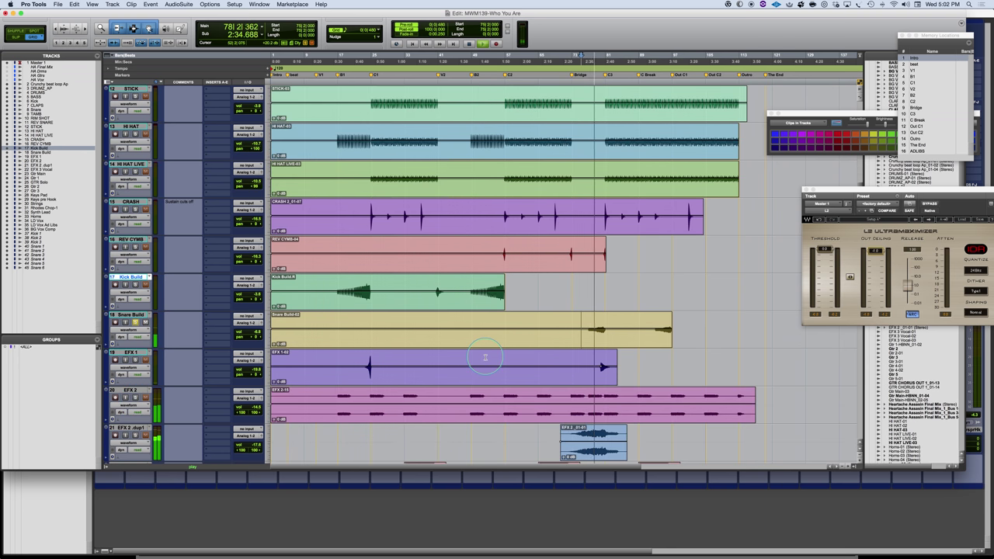
{"action": "left_click", "coordinate": [135, 360]}
{"action": "key", "text": "space"}
{"action": "left_click", "coordinate": [366, 362]}
{"action": "key", "text": "space"}
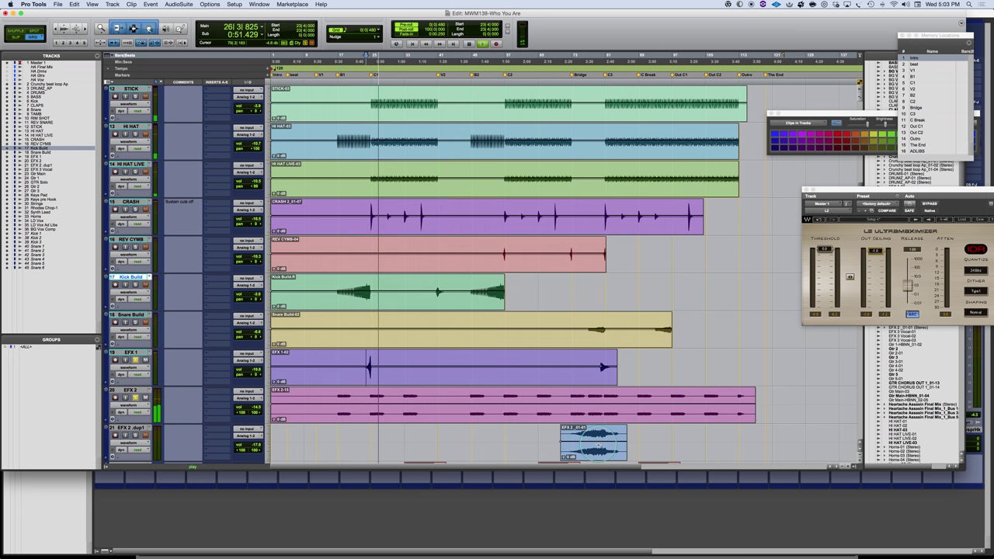
- Play from bar 34, audition EFX 3 Vocal in and out of solo, and set its volume to -14.7
{"action": "scroll", "coordinate": [599, 360], "scroll_direction": "down", "scroll_amount": 3}
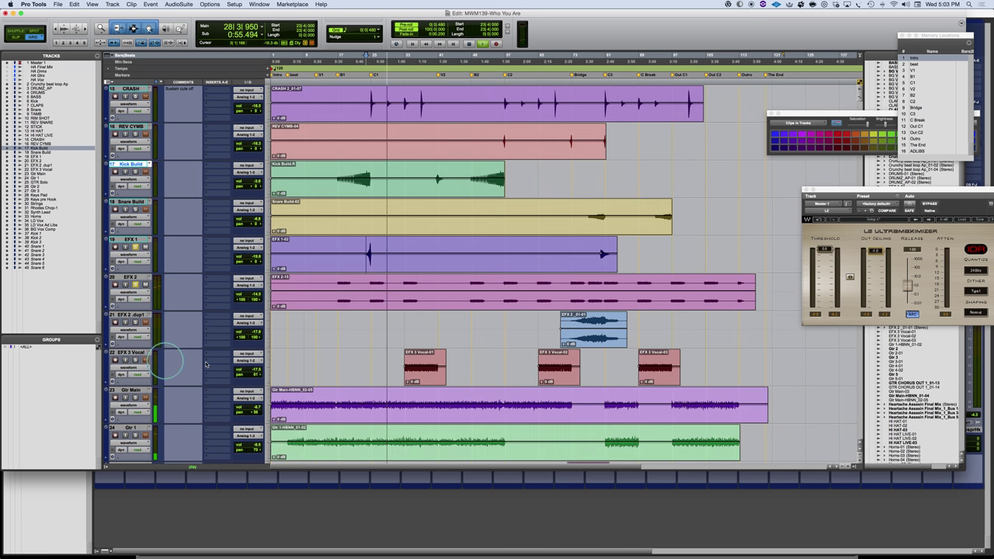
{"action": "left_click", "coordinate": [411, 60]}
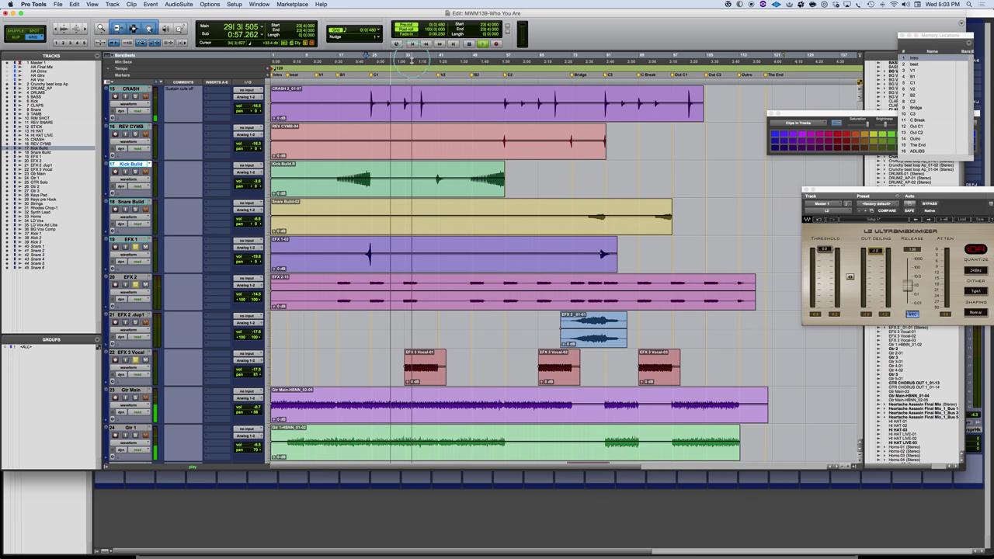
{"action": "left_click", "coordinate": [133, 285]}
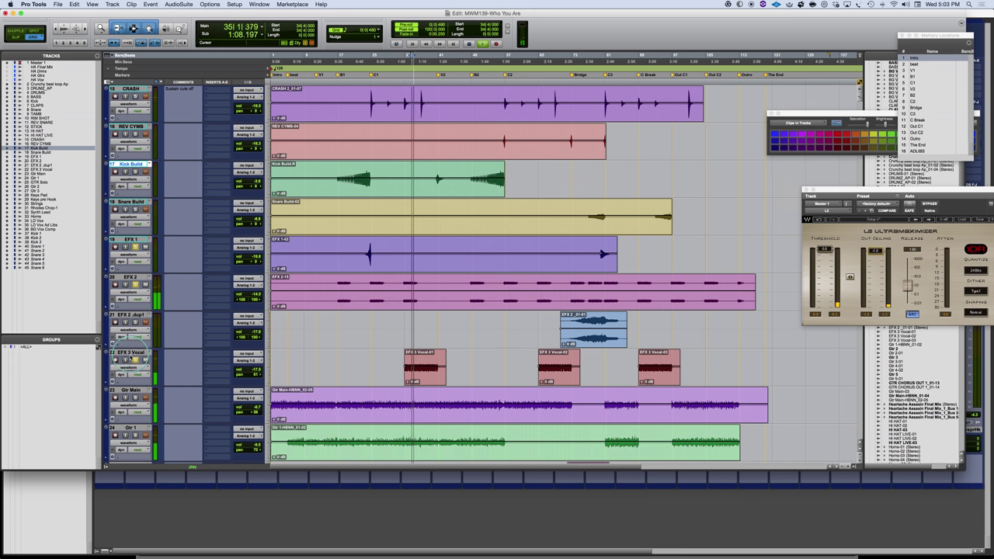
{"action": "left_click", "coordinate": [135, 360]}
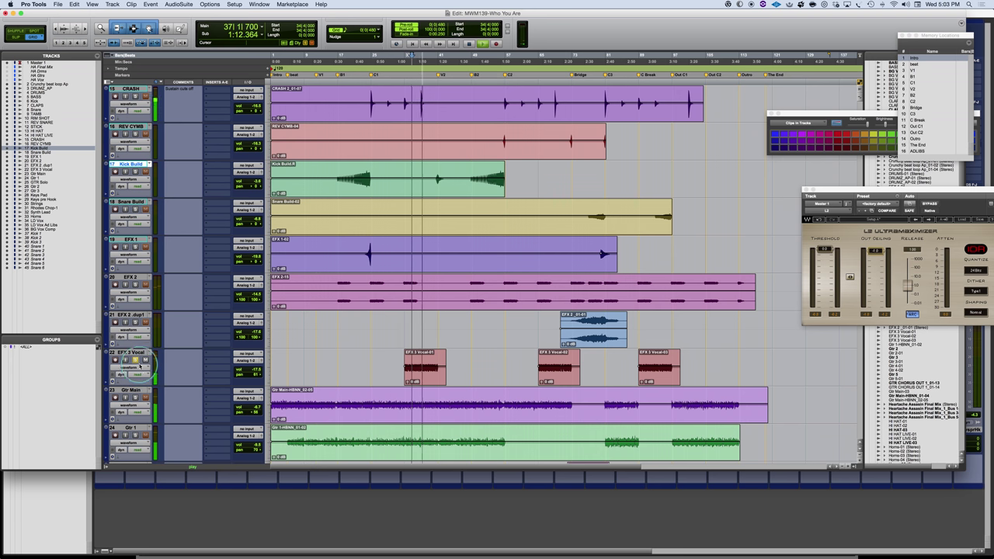
{"action": "left_click", "coordinate": [138, 353]}
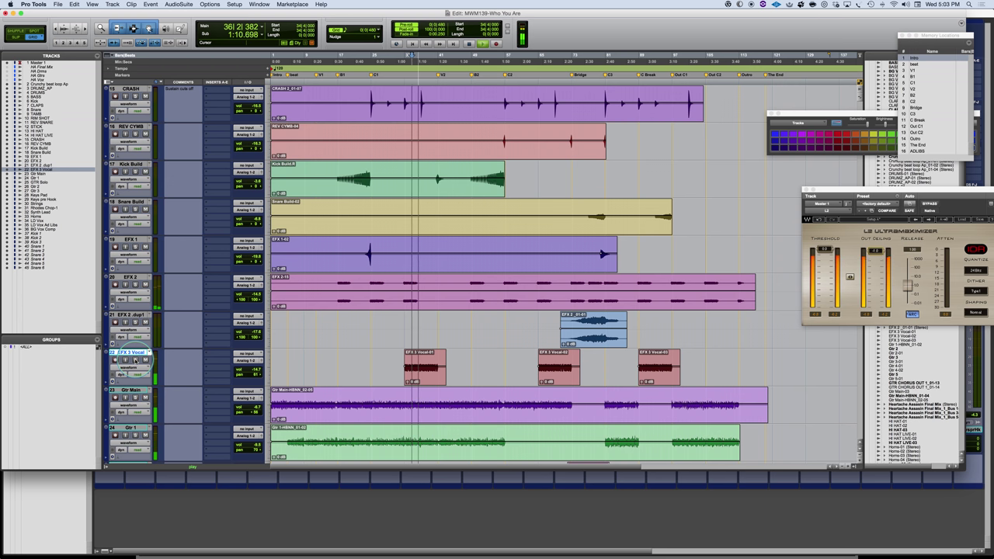
{"action": "left_click", "coordinate": [135, 360]}
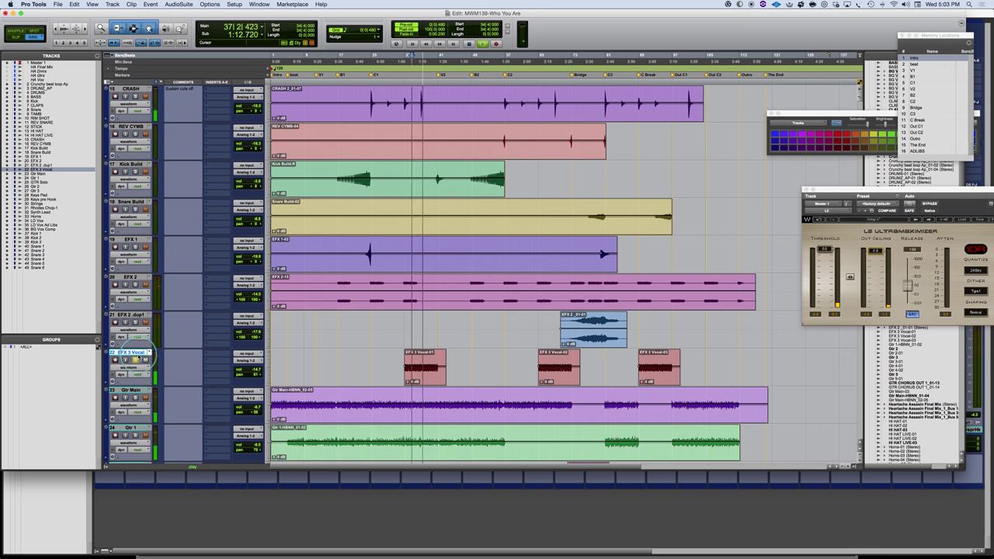
- Move EFX 3 Vocal directly below HI HAT LIVE and audition it soloed with the STICK and hi-hat tracks
{"action": "key", "text": "space"}
{"action": "left_click_drag", "start_coordinate": [138, 348], "coordinate": [170, 157]}
{"action": "key", "text": "space"}
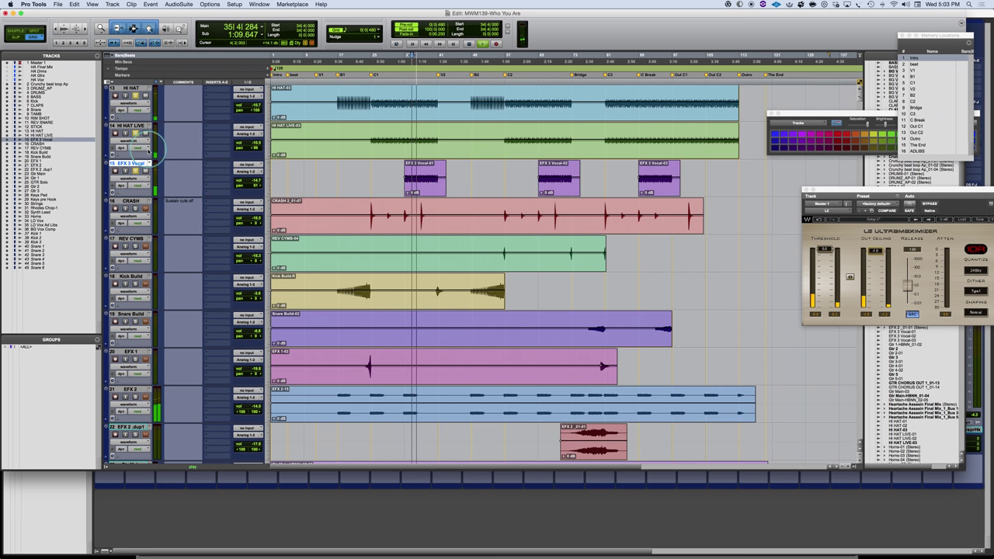
{"action": "scroll", "coordinate": [150, 149], "scroll_direction": "up", "scroll_amount": 1}
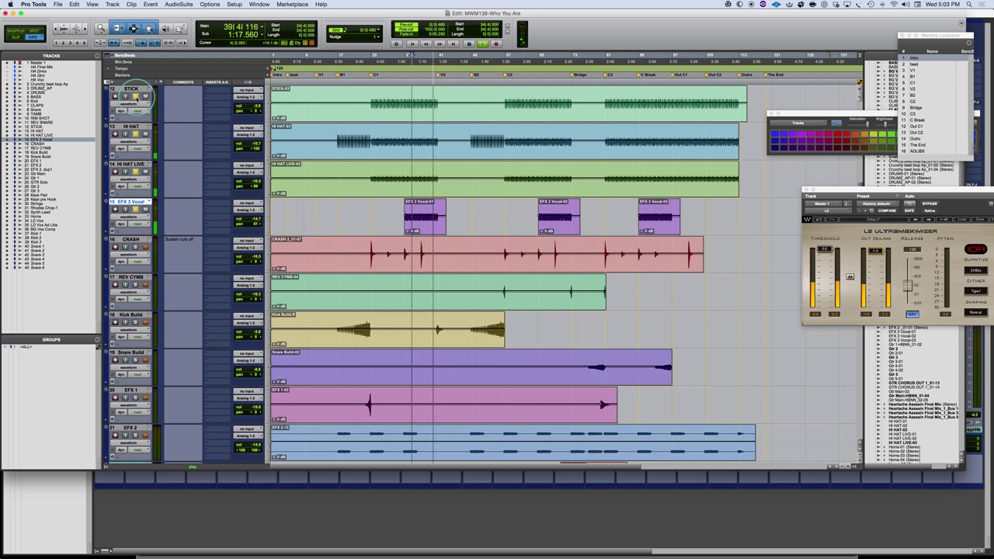
{"action": "key", "text": "space"}
- Play the song from bar 34 without solos, check the track order in the Edit and Mix windows, and stop playback
{"action": "key", "text": "space"}
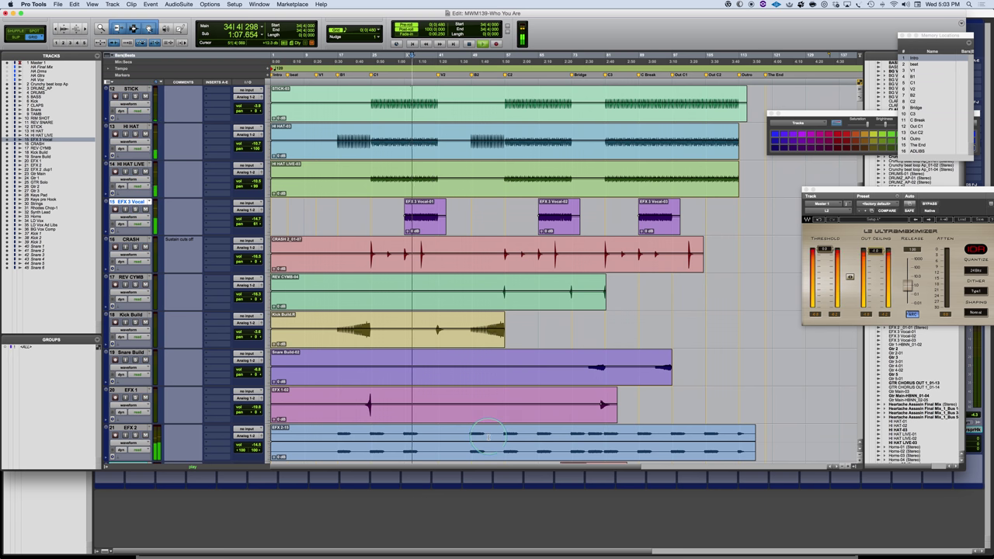
{"action": "scroll", "coordinate": [491, 439], "scroll_direction": "down", "scroll_amount": 4}
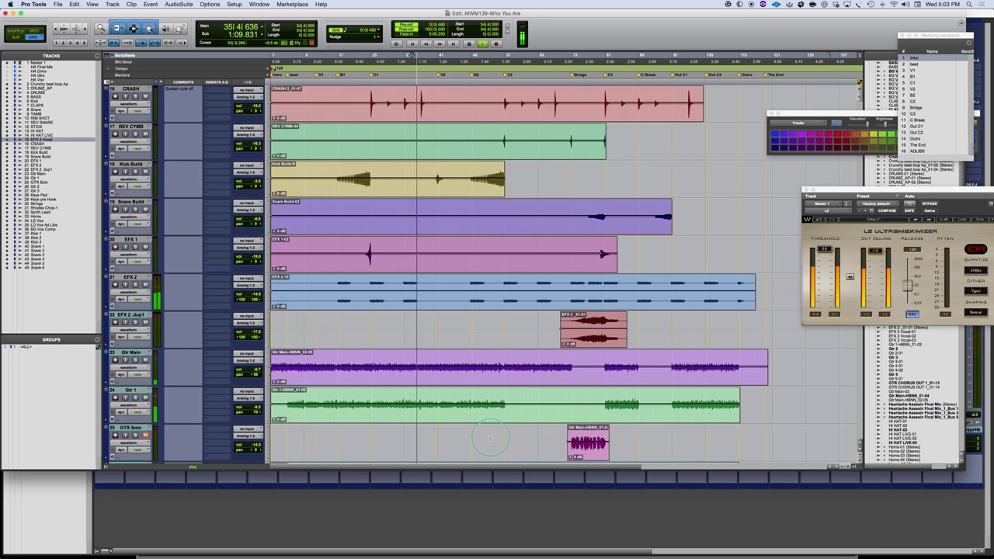
{"action": "scroll", "coordinate": [487, 447], "scroll_direction": "up", "scroll_amount": 7}
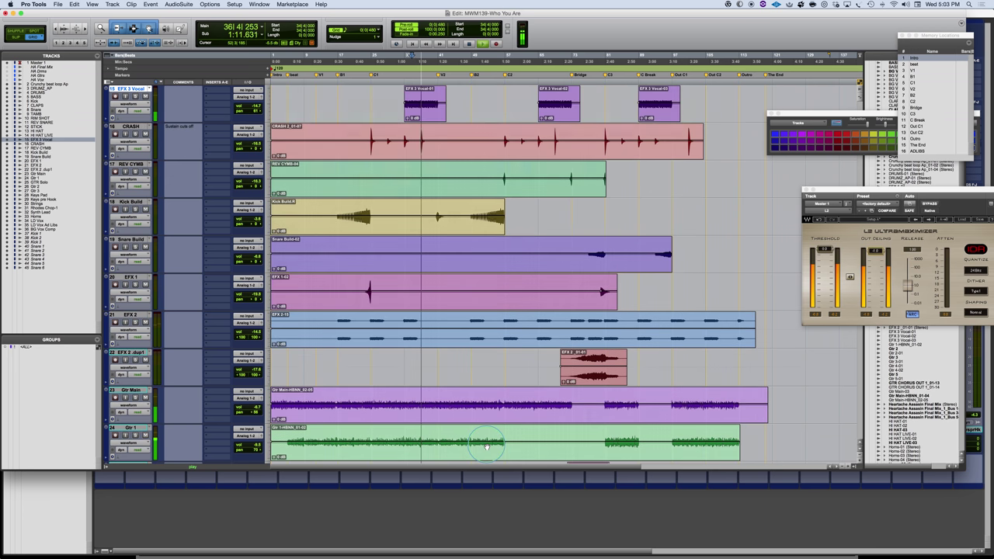
{"action": "key", "text": "super+equal"}
{"action": "key", "text": "space"}
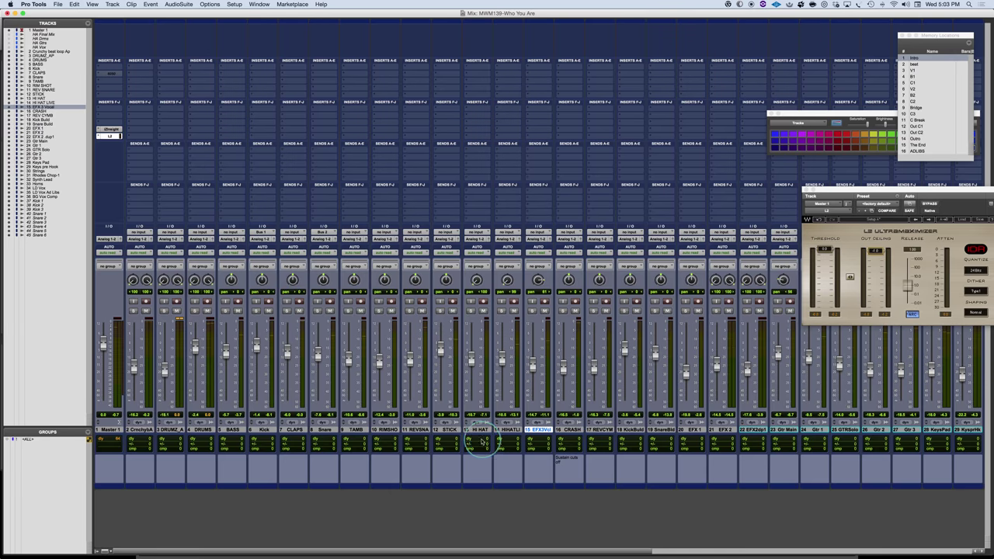
{"action": "key", "text": "super+equal"}
- Colour the Crunchy beat loop Ap, DRUMZ_AP and DRUMS tracks dark red, moving the colour palette clear of the tracks
{"action": "scroll", "coordinate": [517, 399], "scroll_direction": "up", "scroll_amount": 8}
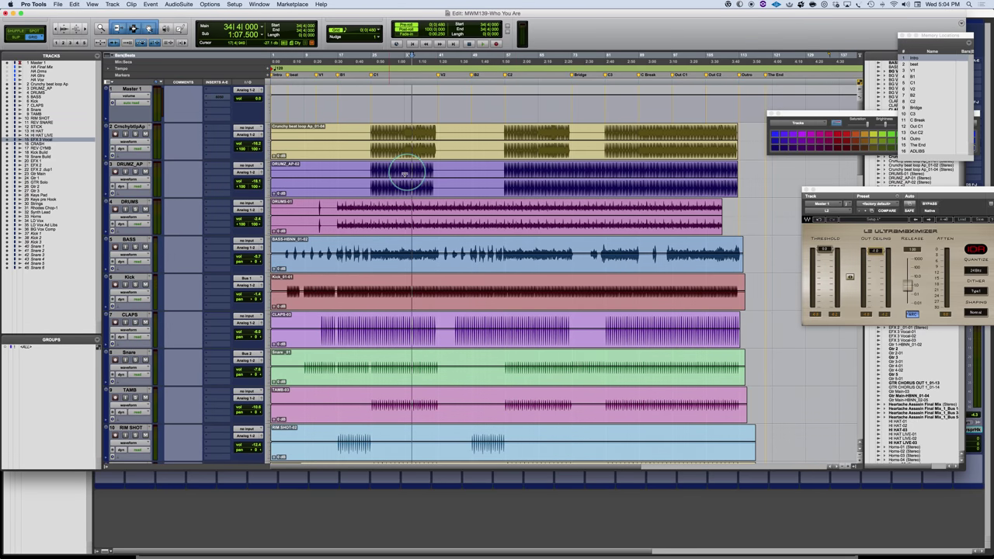
{"action": "left_click", "coordinate": [340, 210]}
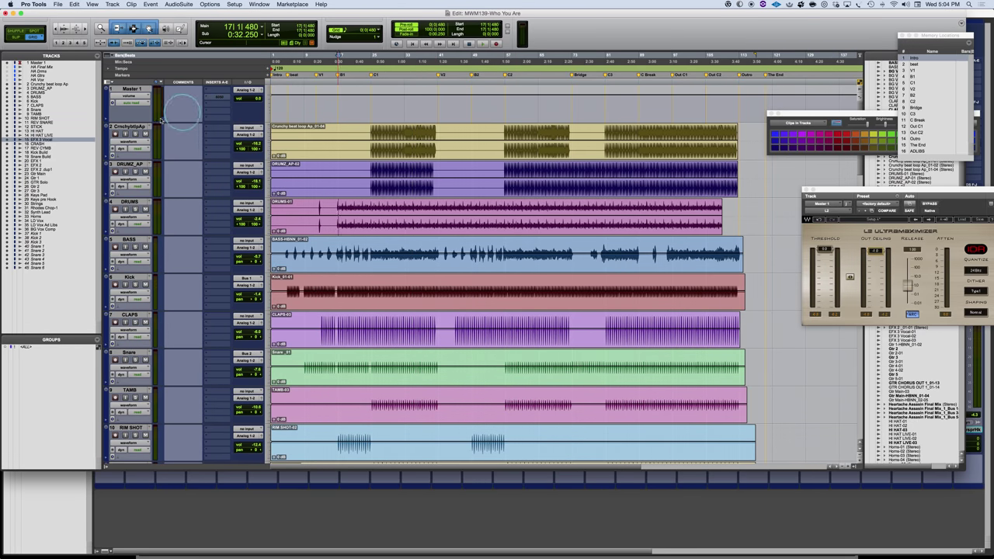
{"action": "left_click", "coordinate": [130, 126]}
{"action": "left_click", "coordinate": [129, 202], "text": "shift"}
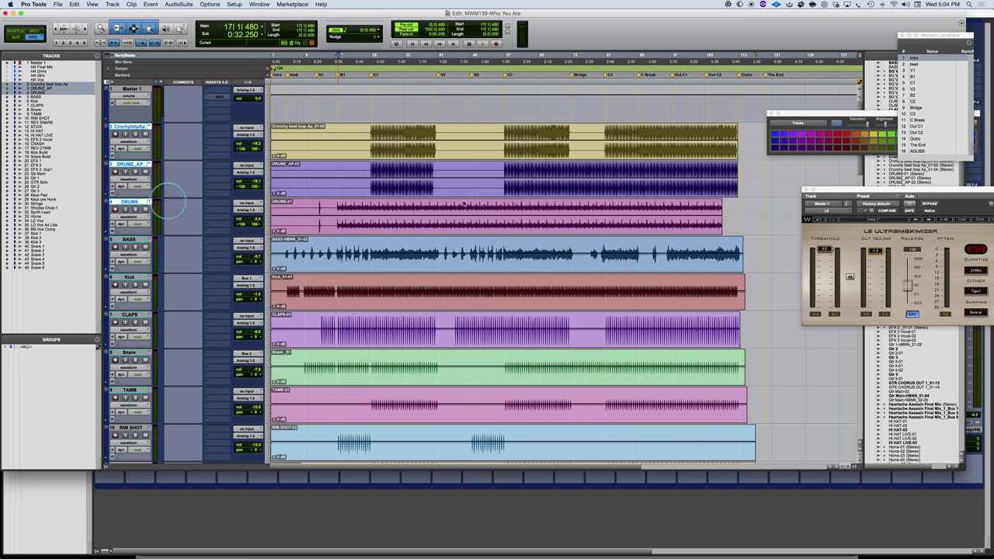
{"action": "left_click_drag", "start_coordinate": [804, 114], "coordinate": [707, 37]}
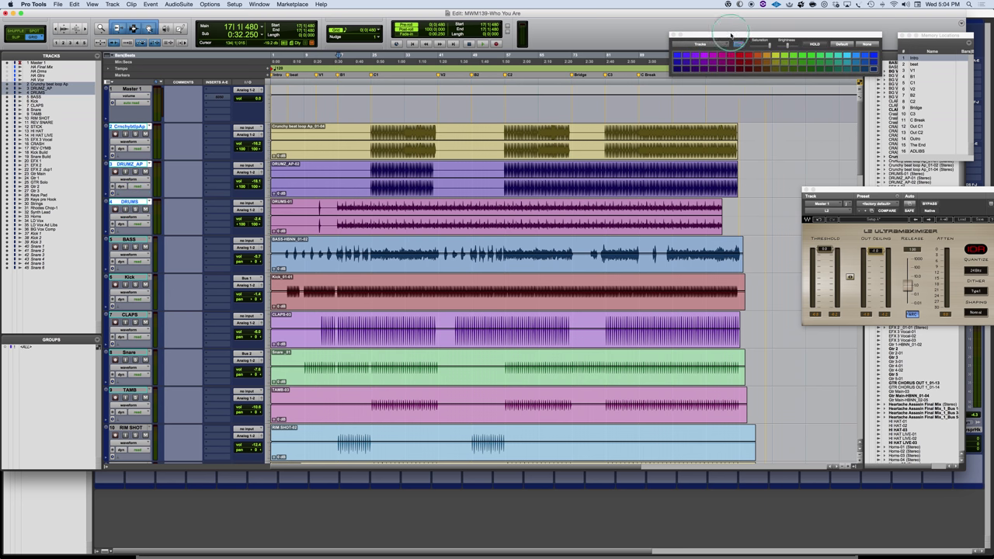
{"action": "left_click", "coordinate": [747, 70]}
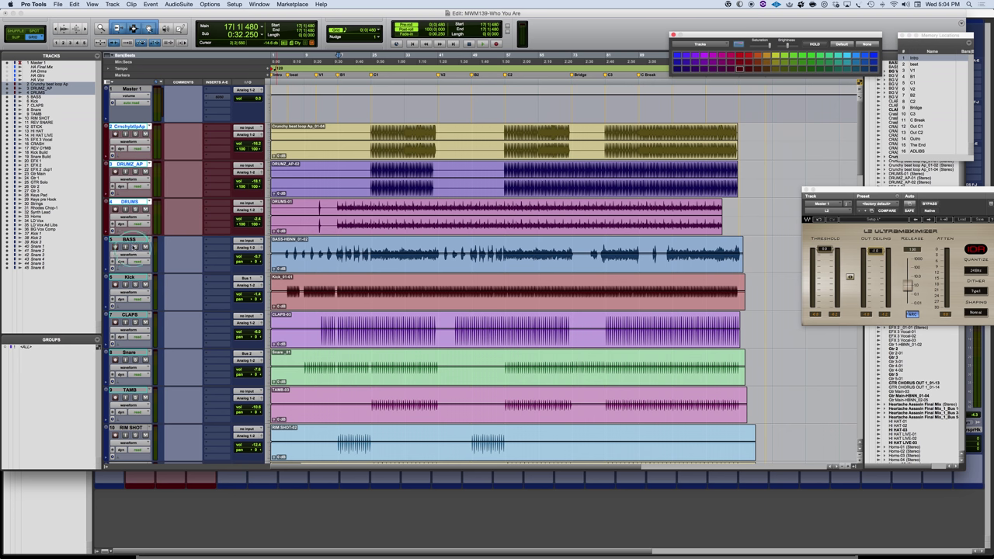
- Colour the BASS track dark golden brown and the tracks from Kick through CRASH dark orange-brown
{"action": "left_click", "coordinate": [129, 240]}
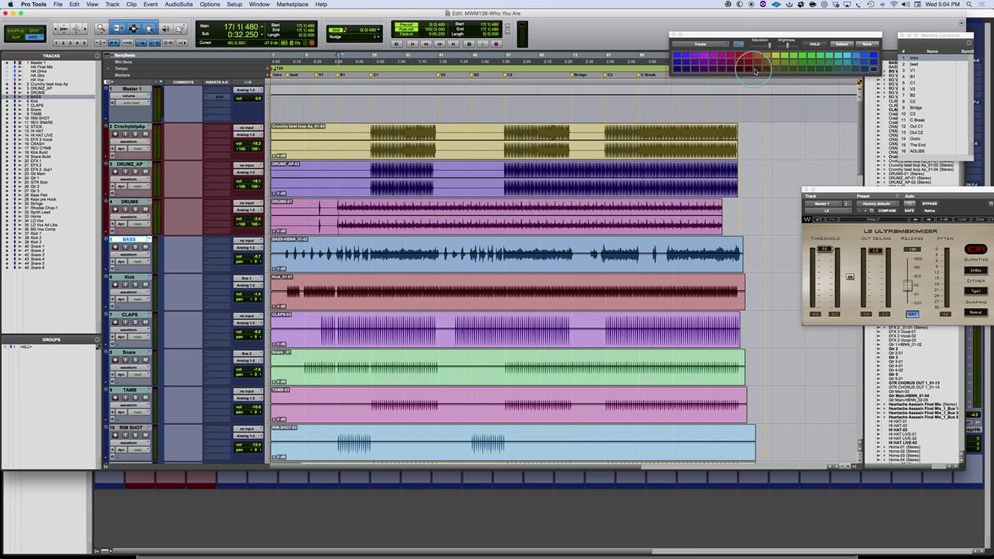
{"action": "left_click", "coordinate": [766, 69]}
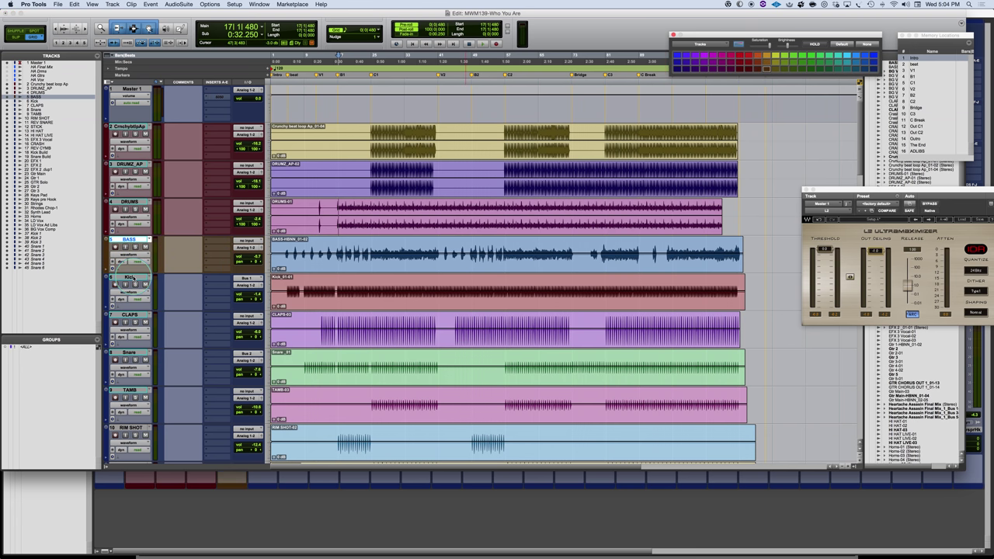
{"action": "left_click", "coordinate": [129, 277]}
{"action": "scroll", "coordinate": [375, 295], "scroll_direction": "down", "scroll_amount": 2}
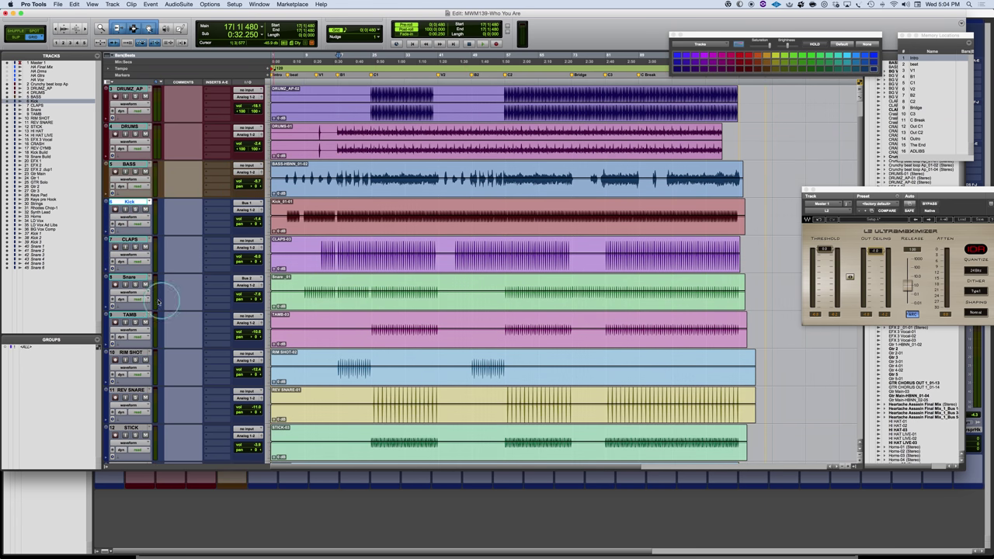
{"action": "scroll", "coordinate": [151, 280], "scroll_direction": "down", "scroll_amount": 1}
{"action": "scroll", "coordinate": [150, 280], "scroll_direction": "down", "scroll_amount": 2}
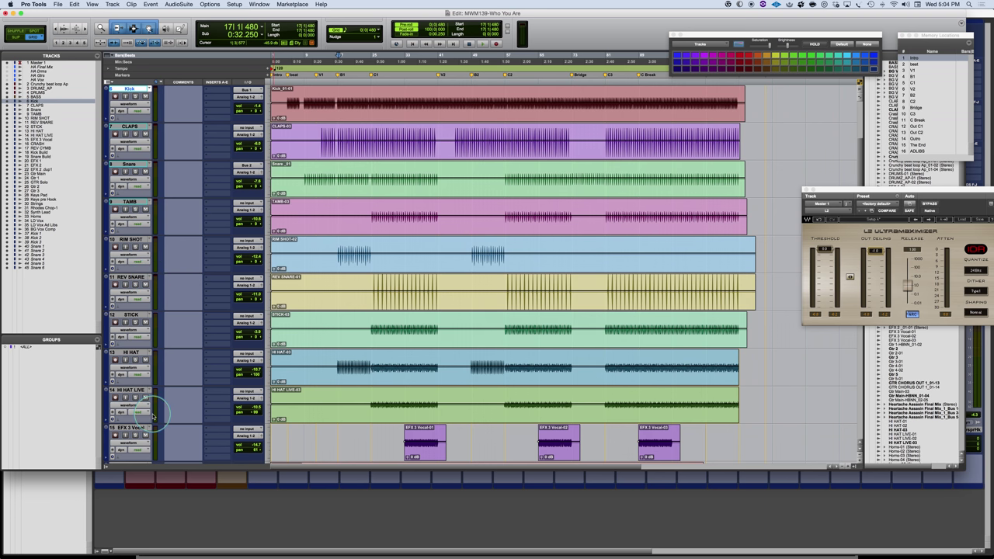
{"action": "scroll", "coordinate": [153, 416], "scroll_direction": "down", "scroll_amount": 1}
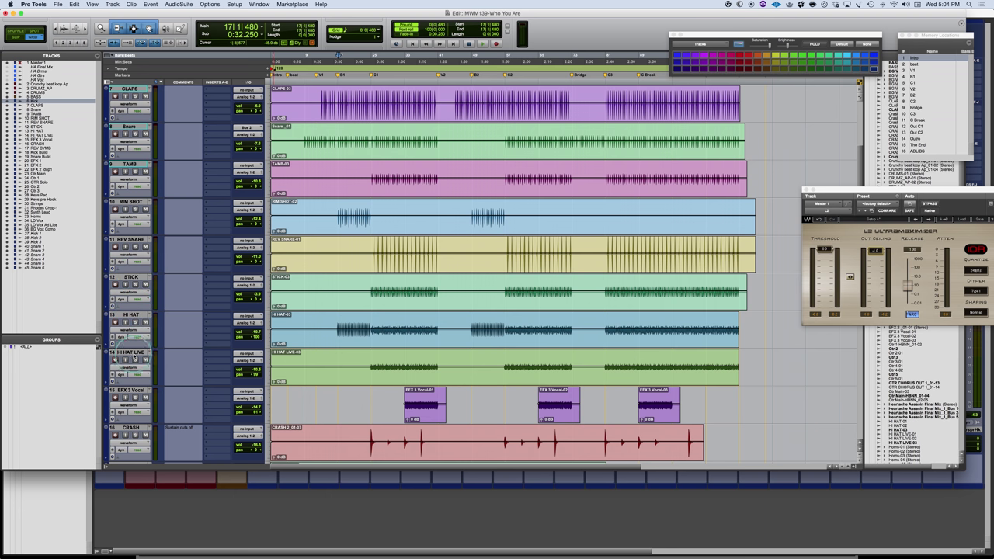
{"action": "scroll", "coordinate": [132, 396], "scroll_direction": "down", "scroll_amount": 1}
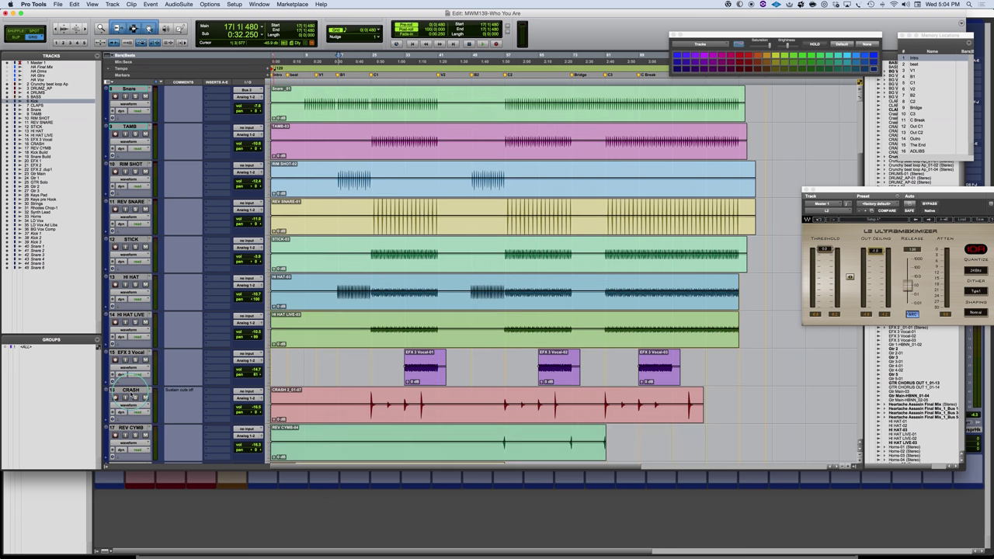
{"action": "scroll", "coordinate": [132, 396], "scroll_direction": "down", "scroll_amount": 1}
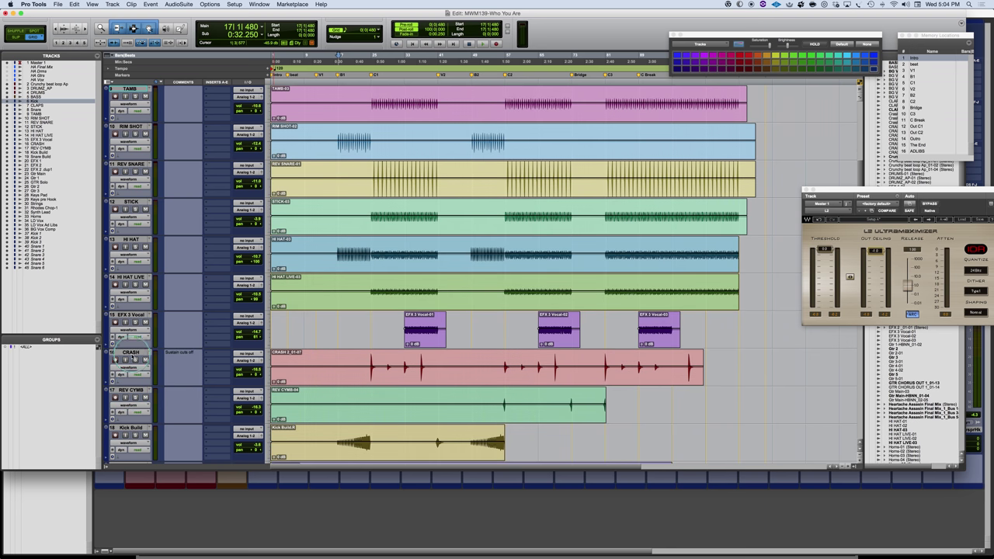
{"action": "left_click", "coordinate": [130, 353], "text": "shift"}
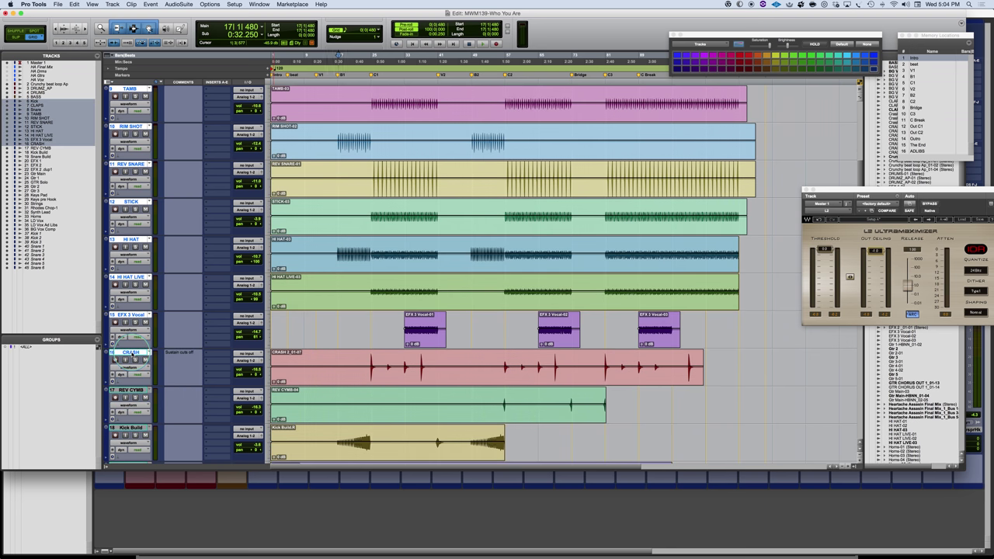
{"action": "left_click", "coordinate": [755, 70]}
{"action": "left_click", "coordinate": [323, 320]}
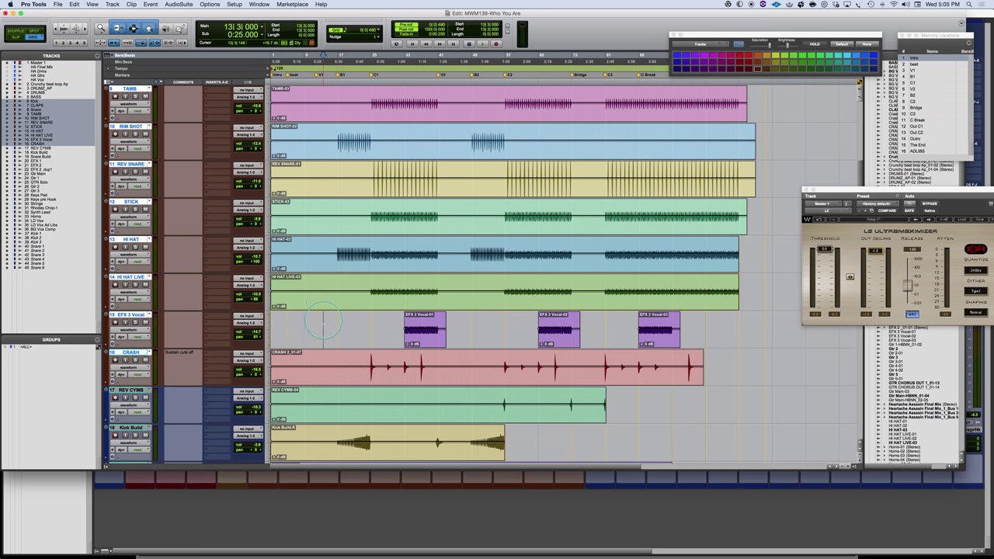
{"action": "left_click", "coordinate": [419, 339]}
{"action": "left_click", "coordinate": [139, 314]}
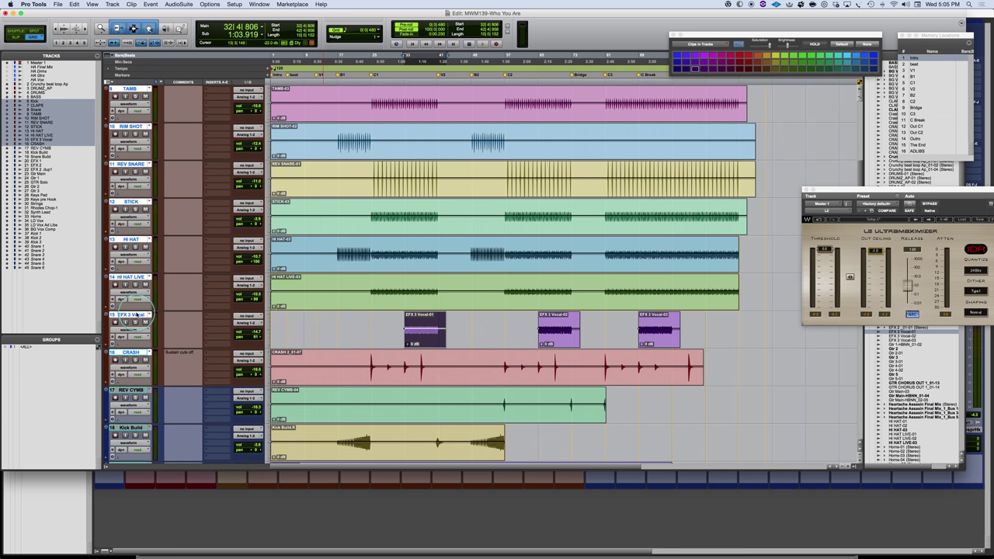
{"action": "left_click", "coordinate": [138, 315]}
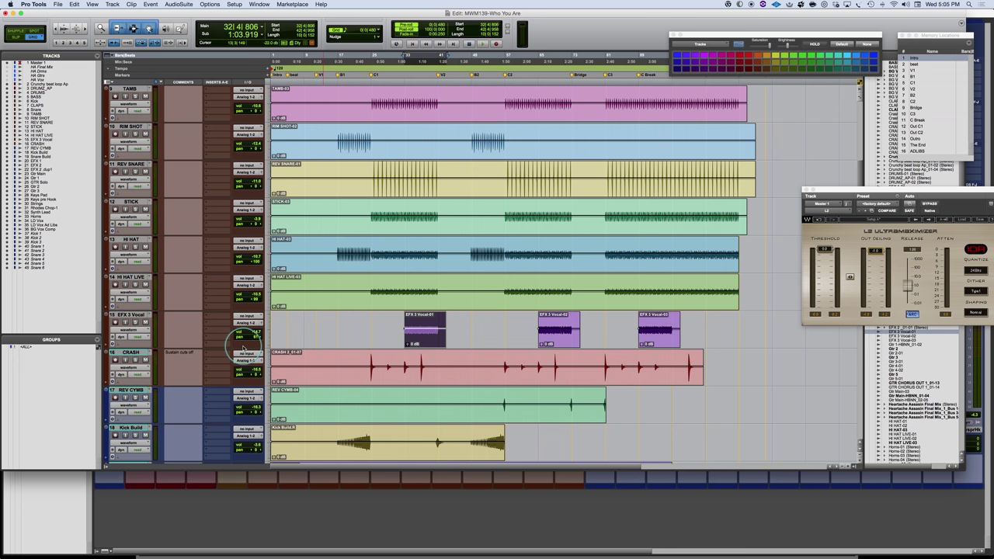
- Select the build and effect tracks from REV CYMB through EFX 2 .dup1
{"action": "scroll", "coordinate": [132, 326], "scroll_direction": "down", "scroll_amount": 2}
{"action": "left_click", "coordinate": [130, 353]}
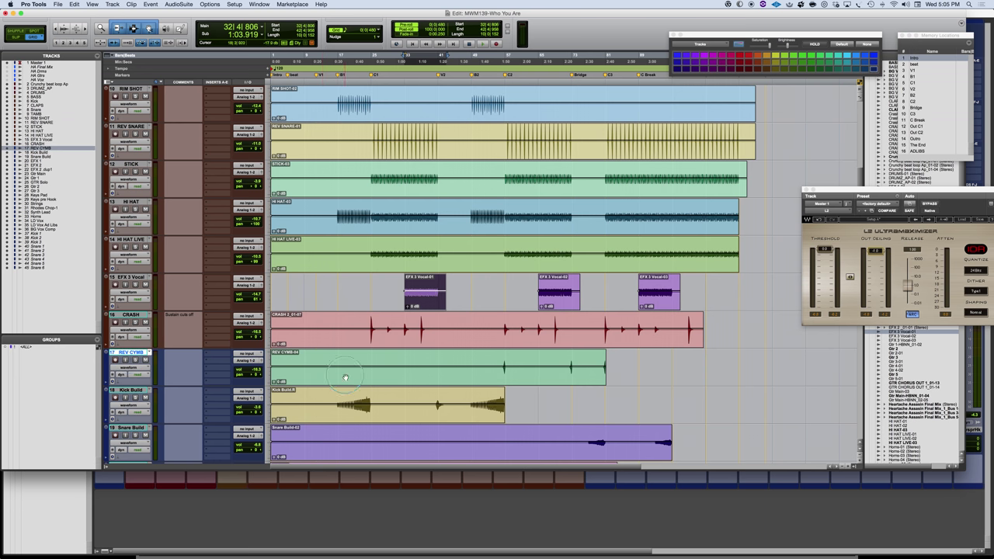
{"action": "left_click", "coordinate": [132, 391]}
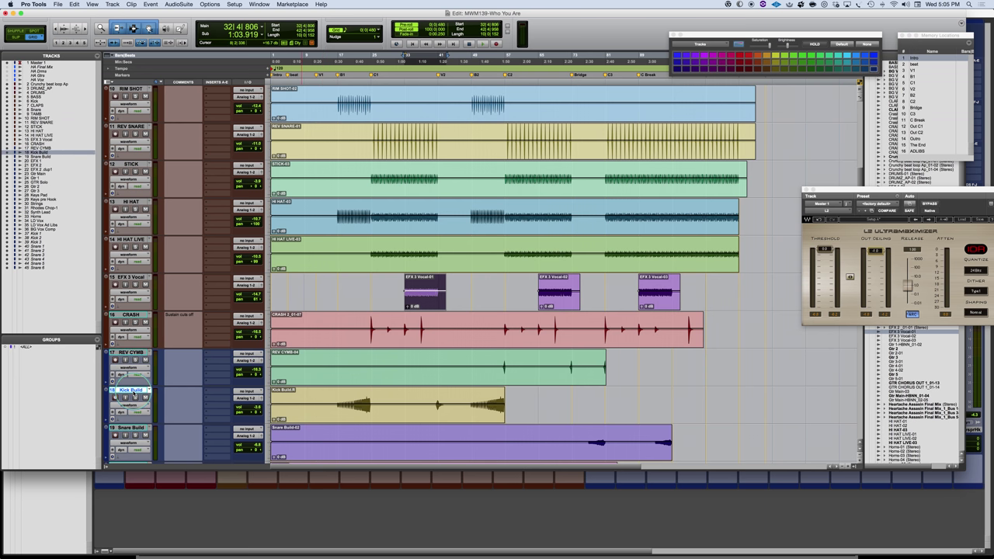
{"action": "left_click", "coordinate": [131, 353]}
{"action": "scroll", "coordinate": [247, 395], "scroll_direction": "down", "scroll_amount": 4}
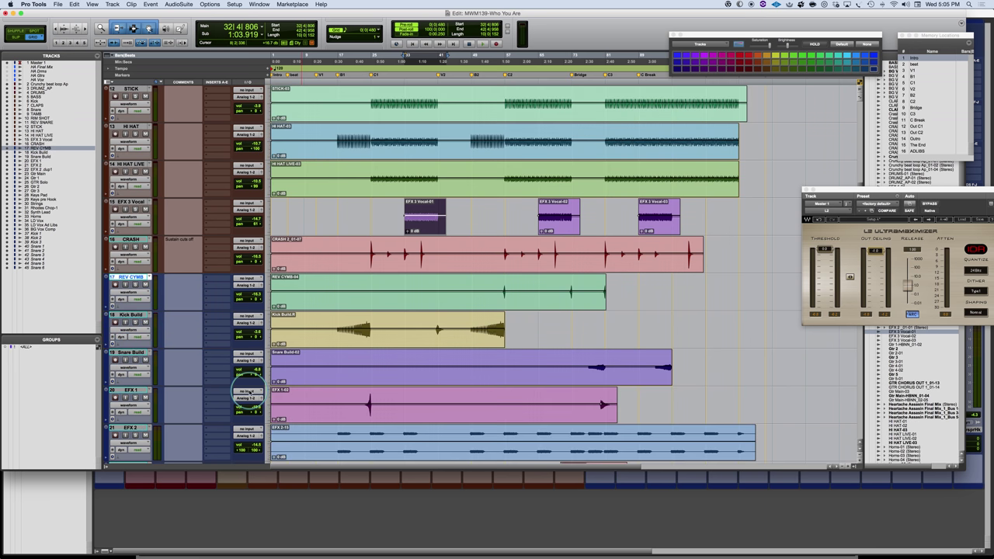
{"action": "scroll", "coordinate": [247, 394], "scroll_direction": "down", "scroll_amount": 2}
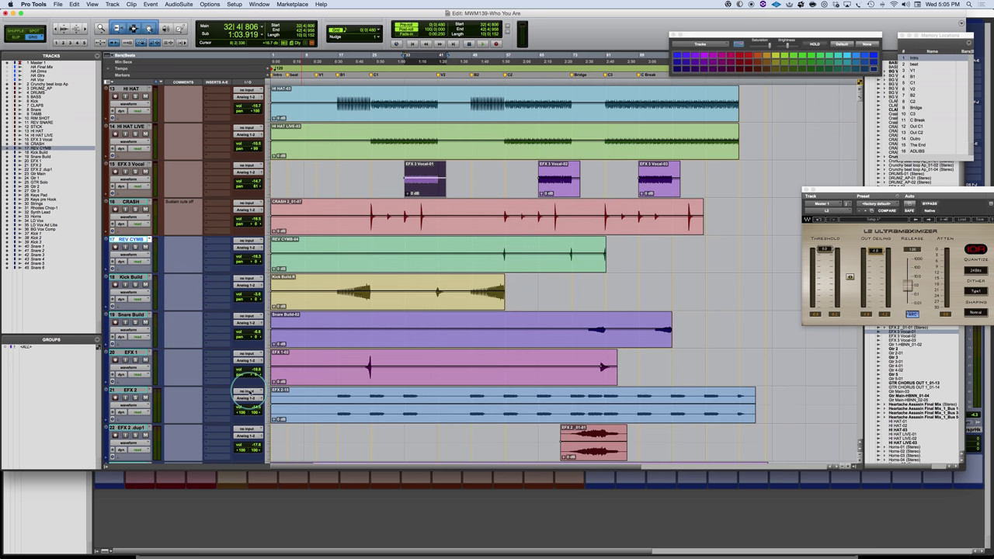
{"action": "left_click", "coordinate": [128, 391], "text": "shift"}
{"action": "scroll", "coordinate": [166, 410], "scroll_direction": "down", "scroll_amount": 5}
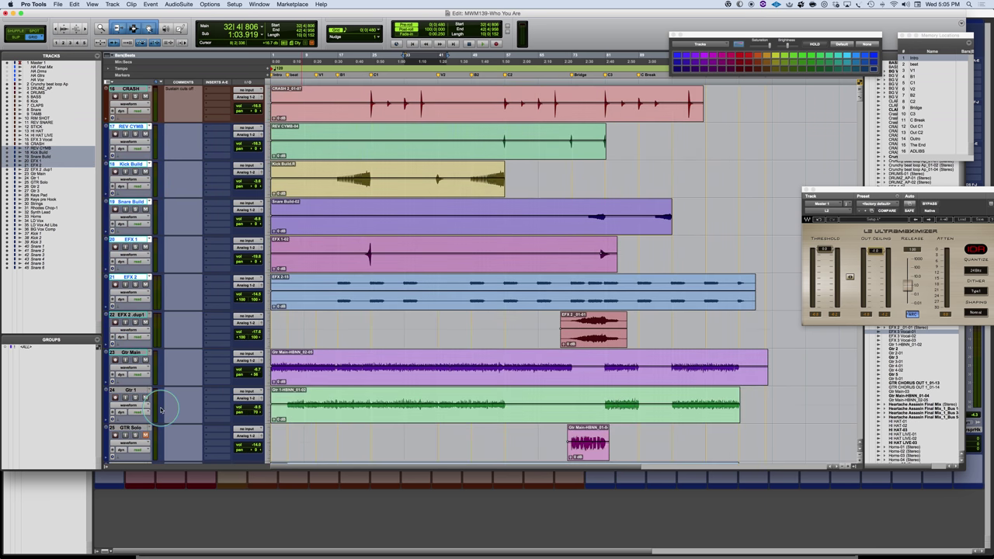
{"action": "left_click", "coordinate": [128, 317], "text": "shift"}
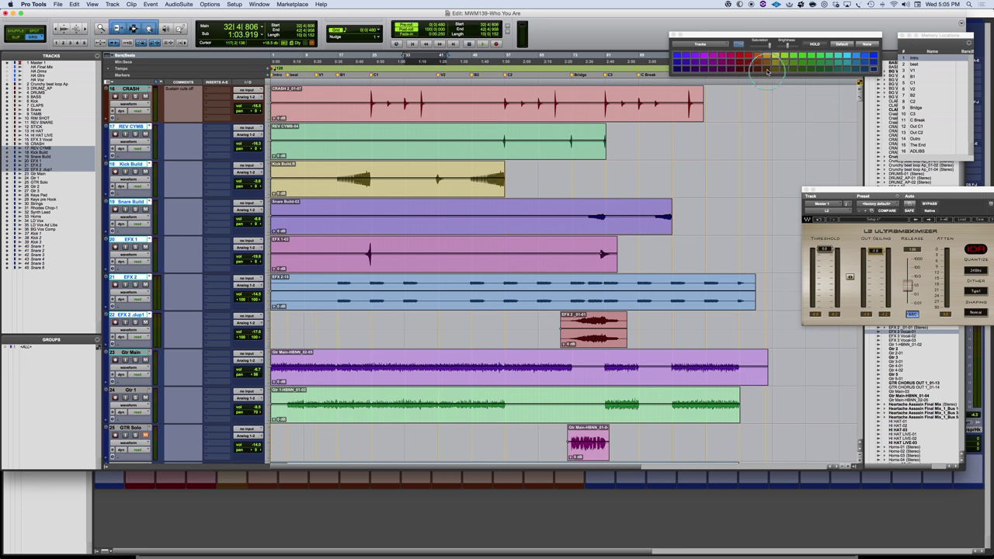
- Try olive, dark blue, purple, magenta, red, violet and bright blue as the colour of the selected effect tracks
{"action": "left_click", "coordinate": [785, 70]}
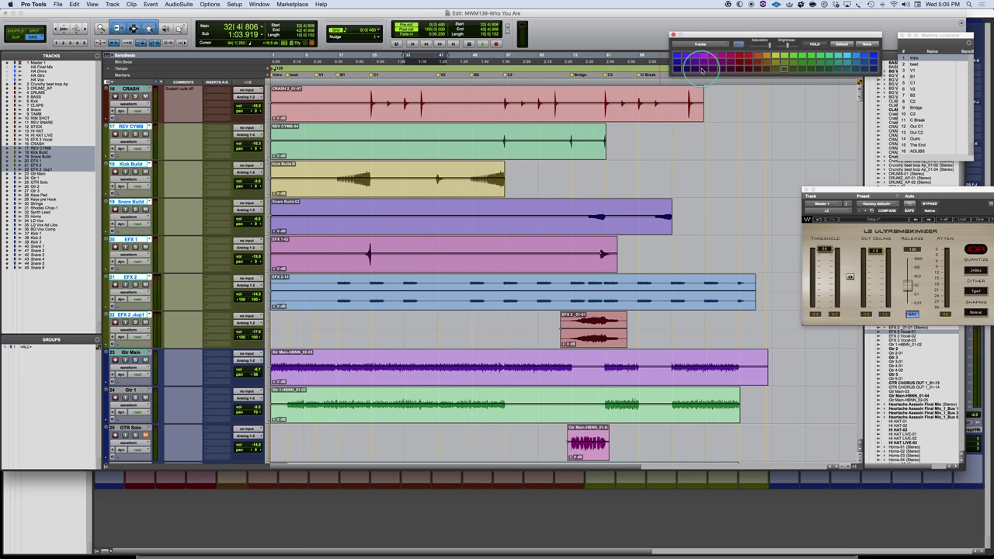
{"action": "left_click", "coordinate": [677, 70]}
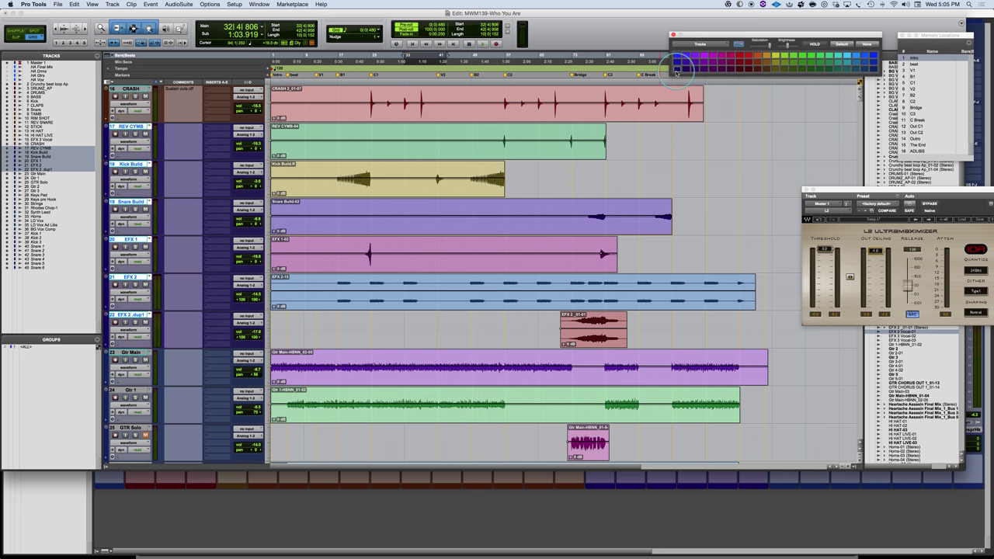
{"action": "left_click", "coordinate": [704, 69]}
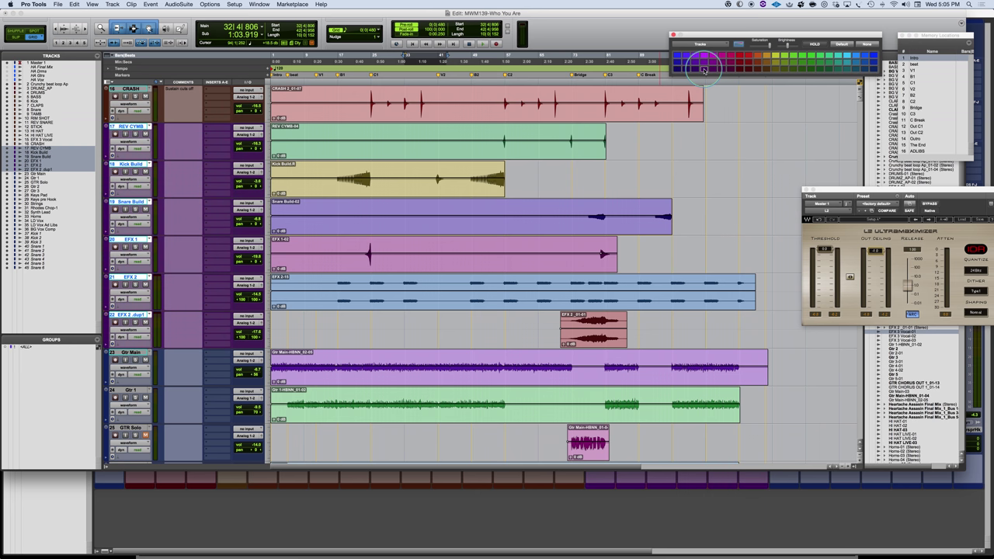
{"action": "left_click", "coordinate": [713, 65]}
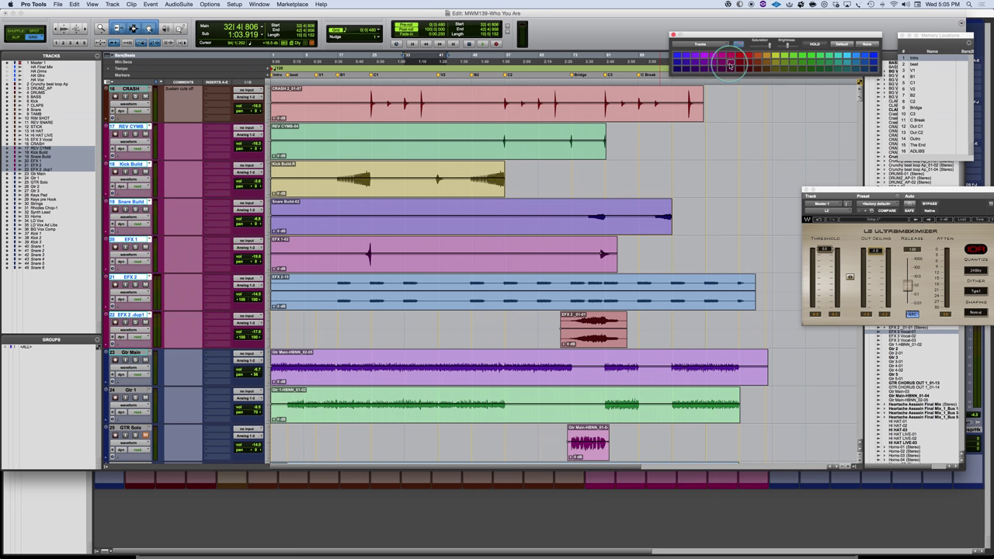
{"action": "left_click", "coordinate": [744, 63]}
{"action": "scroll", "coordinate": [231, 263], "scroll_direction": "up", "scroll_amount": 1}
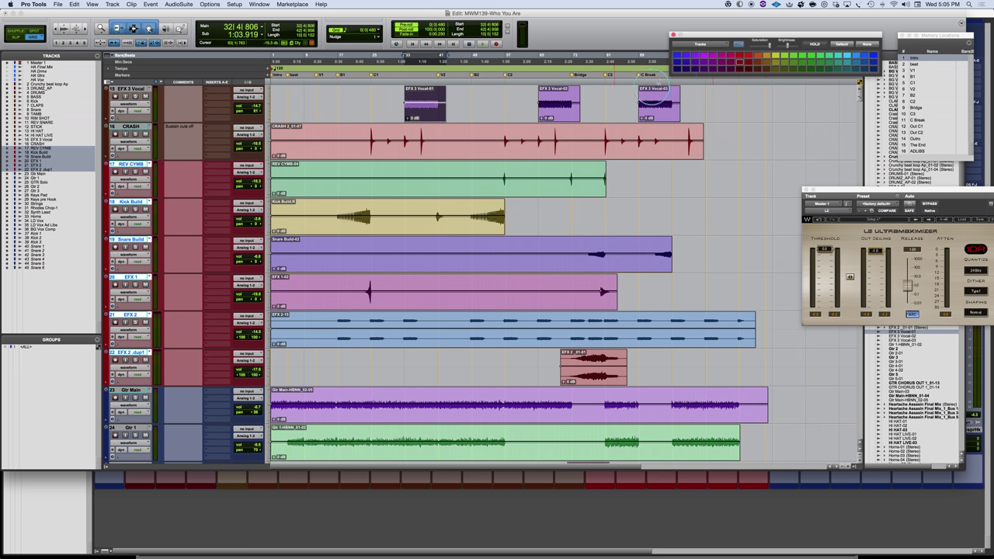
{"action": "left_click", "coordinate": [696, 56]}
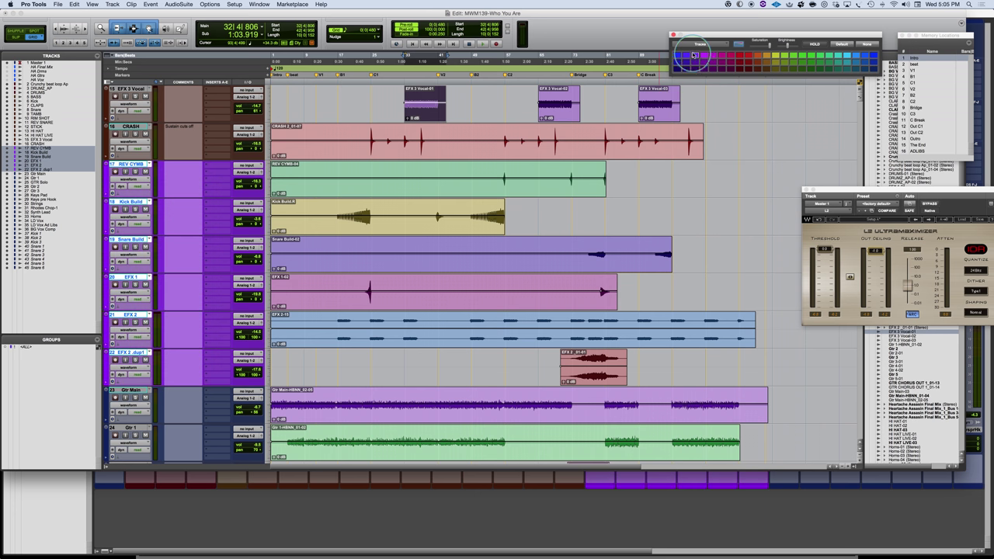
{"action": "left_click", "coordinate": [686, 56]}
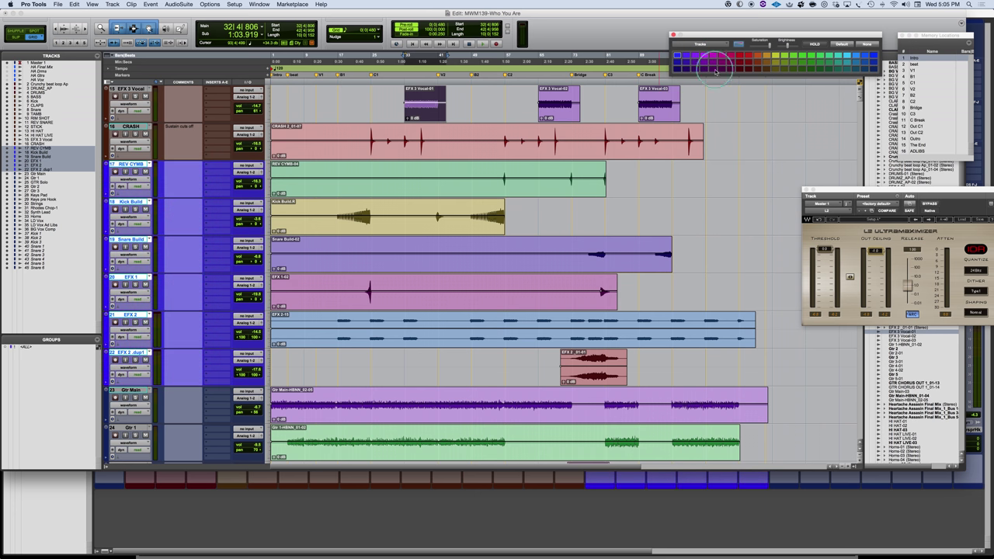
- Colour the REV CYMB through EFX 2 .dup1 tracks medium red and reduce their track heights together
{"action": "left_click", "coordinate": [742, 58]}
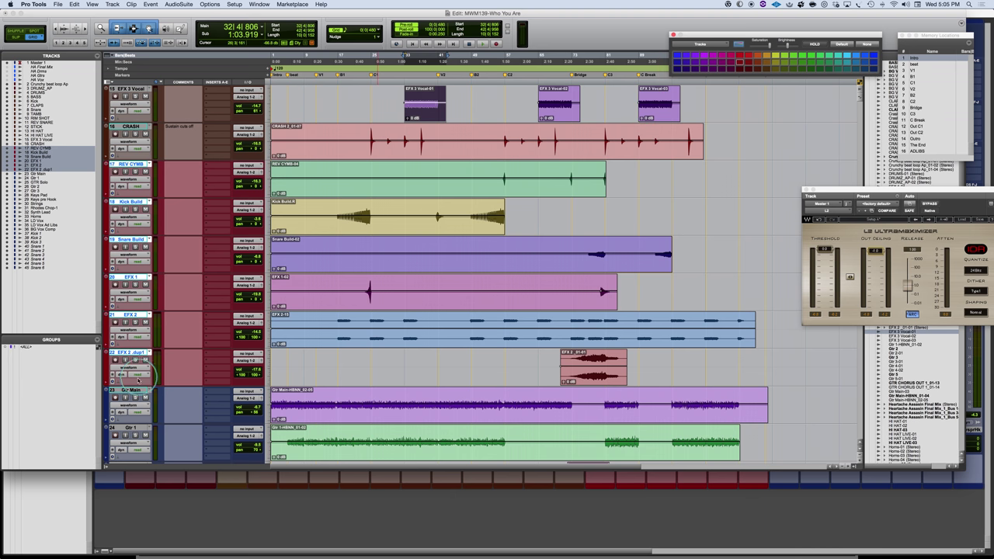
{"action": "left_click_drag", "start_coordinate": [138, 386], "coordinate": [141, 365]}
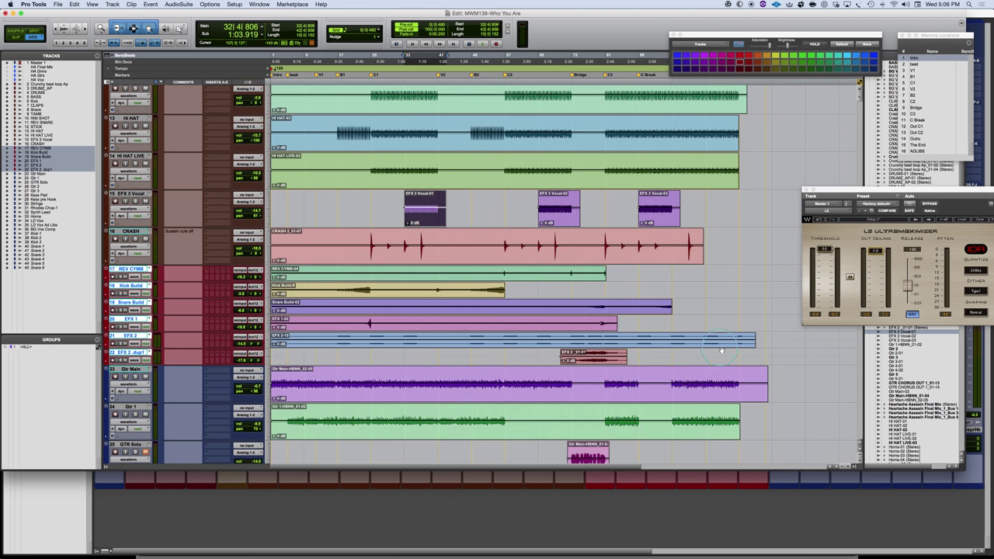
- Select all clips on the REV CYMB through EFX 2 .dup1 tracks, colour them red, and clear the clip selection
{"action": "left_click_drag", "start_coordinate": [763, 271], "coordinate": [199, 355]}
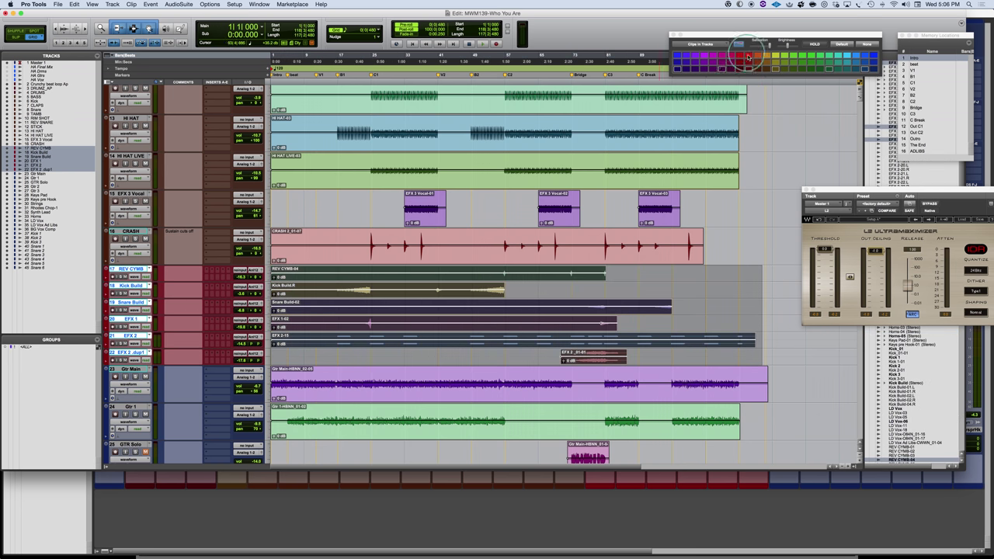
{"action": "left_click", "coordinate": [740, 65]}
{"action": "left_click", "coordinate": [695, 298]}
{"action": "left_click", "coordinate": [701, 285]}
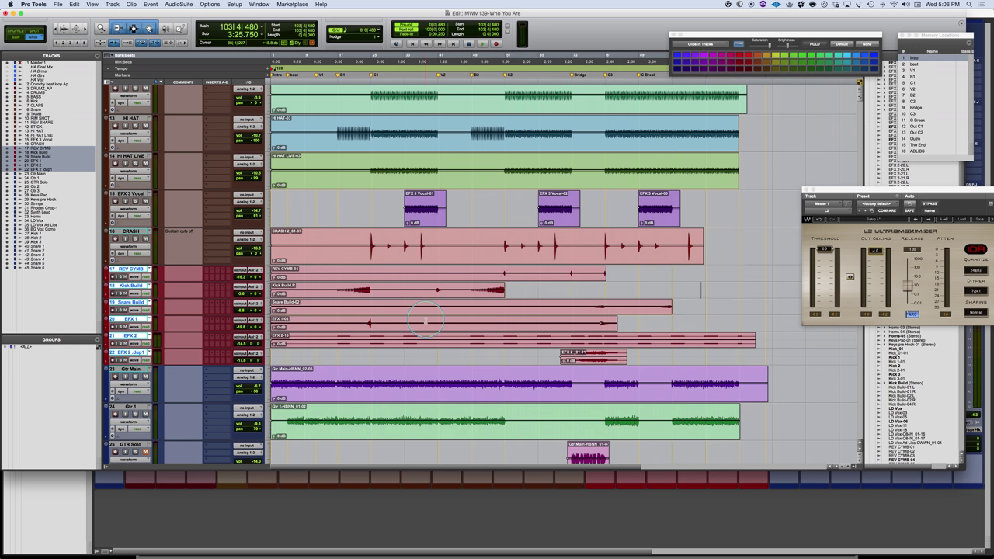
- Colour the guitar tracks from Gtr Main through Gtr 3, including GTR Solo, dark green
{"action": "scroll", "coordinate": [426, 321], "scroll_direction": "down", "scroll_amount": 1}
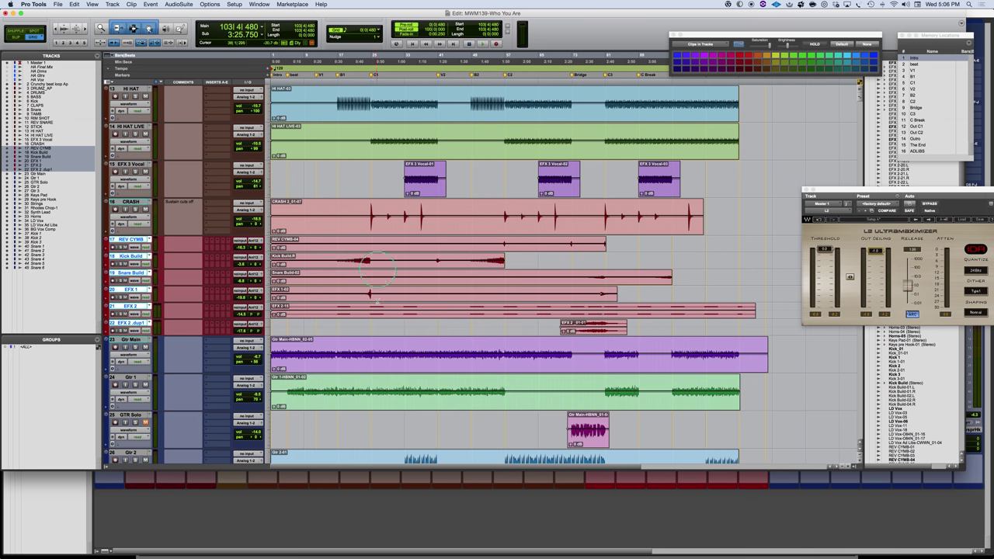
{"action": "scroll", "coordinate": [325, 374], "scroll_direction": "down", "scroll_amount": 3}
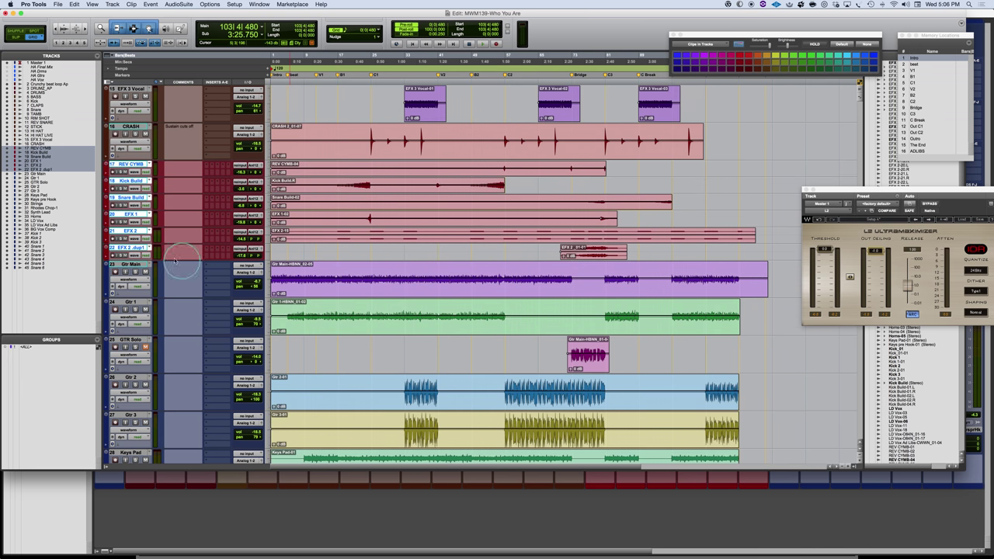
{"action": "left_click", "coordinate": [134, 266]}
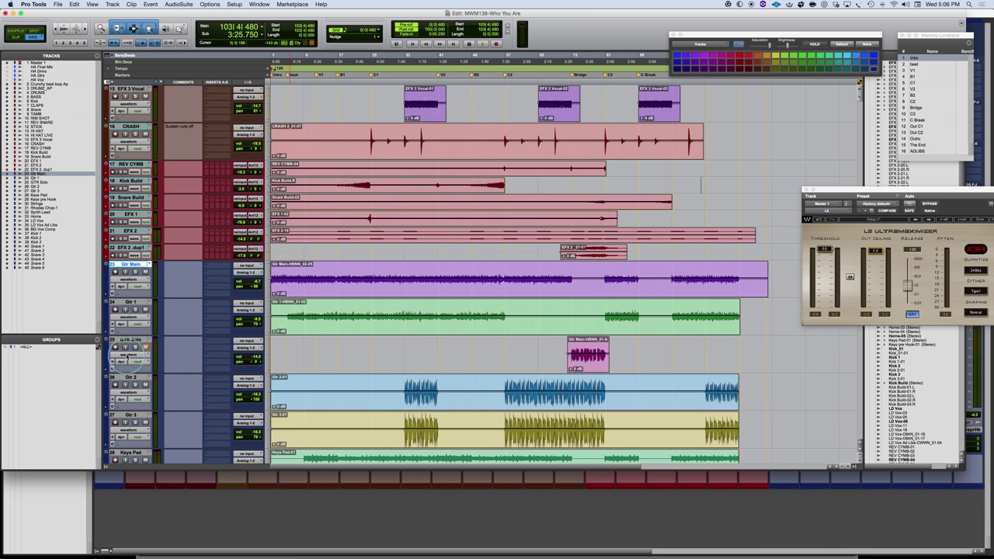
{"action": "left_click", "coordinate": [136, 392]}
{"action": "scroll", "coordinate": [135, 392], "scroll_direction": "down", "scroll_amount": 2}
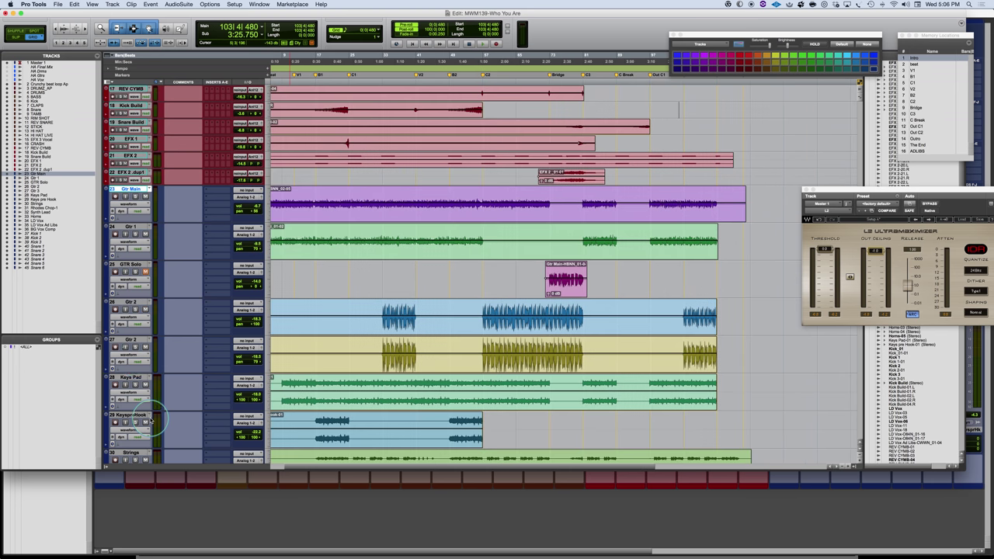
{"action": "left_click", "coordinate": [130, 342], "text": "shift"}
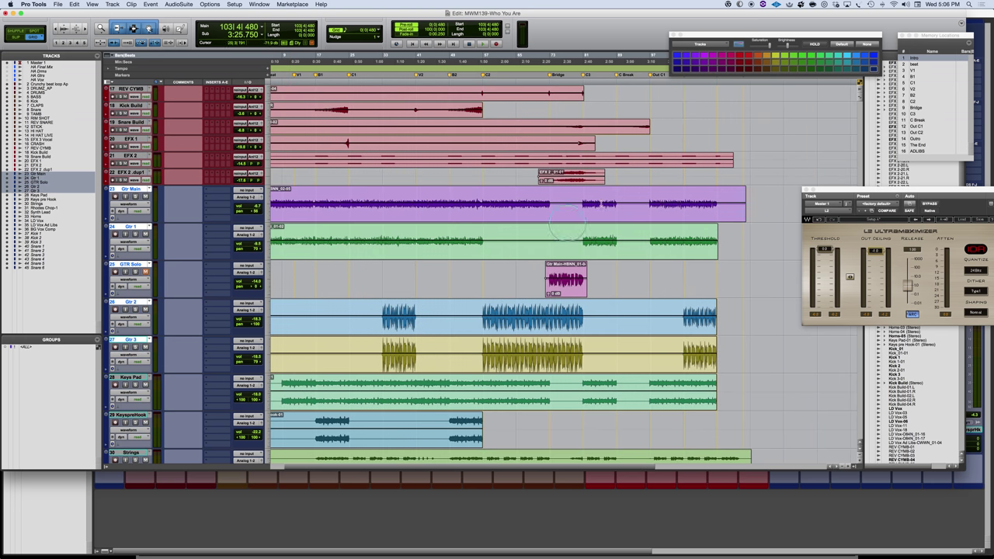
{"action": "left_click", "coordinate": [811, 68]}
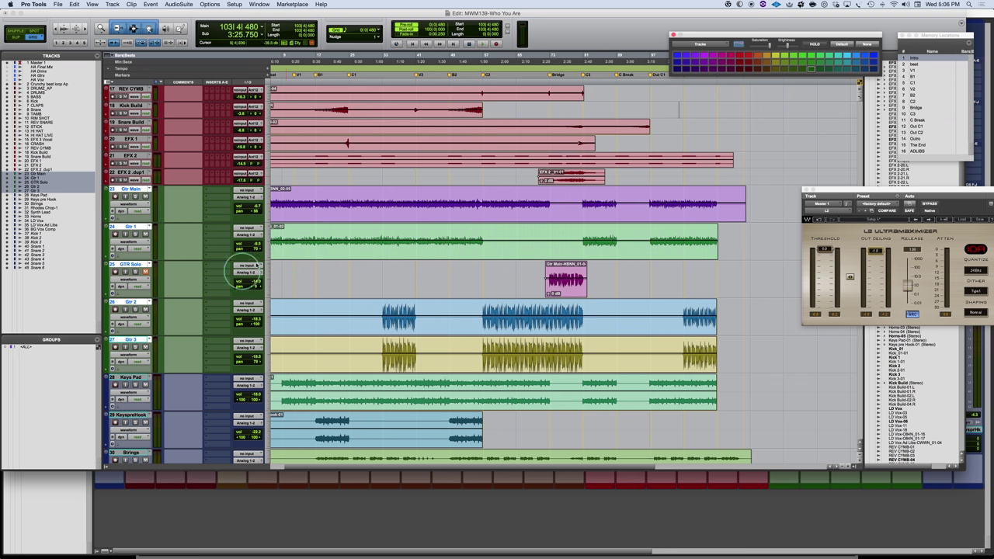
{"action": "scroll", "coordinate": [604, 274], "scroll_direction": "left", "scroll_amount": 2}
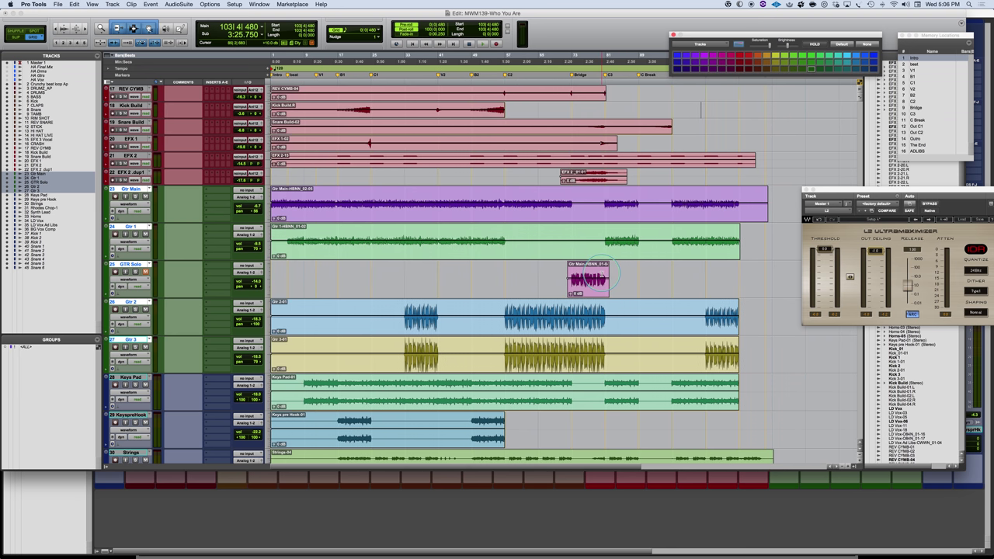
- Colour the keys, strings, synth and horn tracks from Keys Pad through Horns bright blue
{"action": "left_click", "coordinate": [128, 378]}
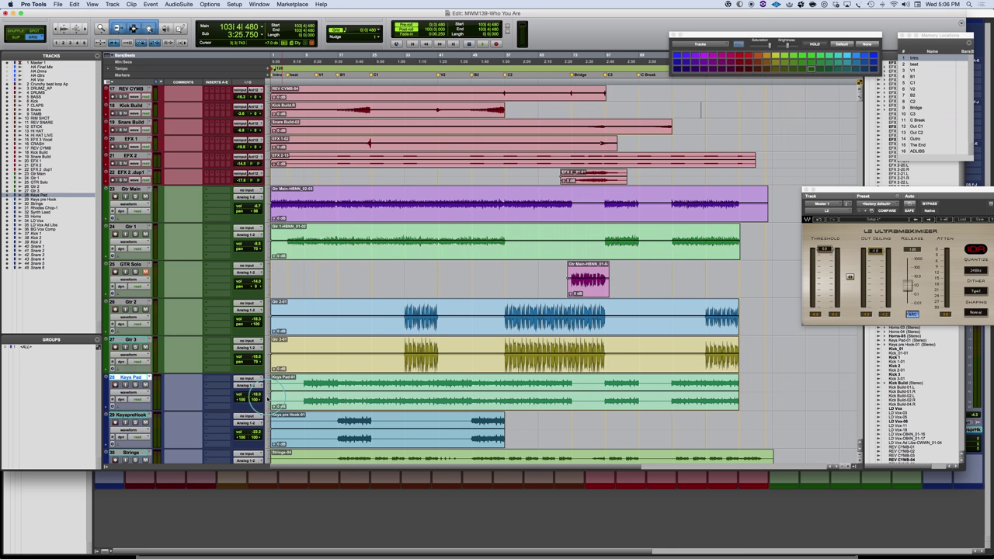
{"action": "scroll", "coordinate": [264, 399], "scroll_direction": "down", "scroll_amount": 2}
{"action": "scroll", "coordinate": [267, 398], "scroll_direction": "down", "scroll_amount": 4}
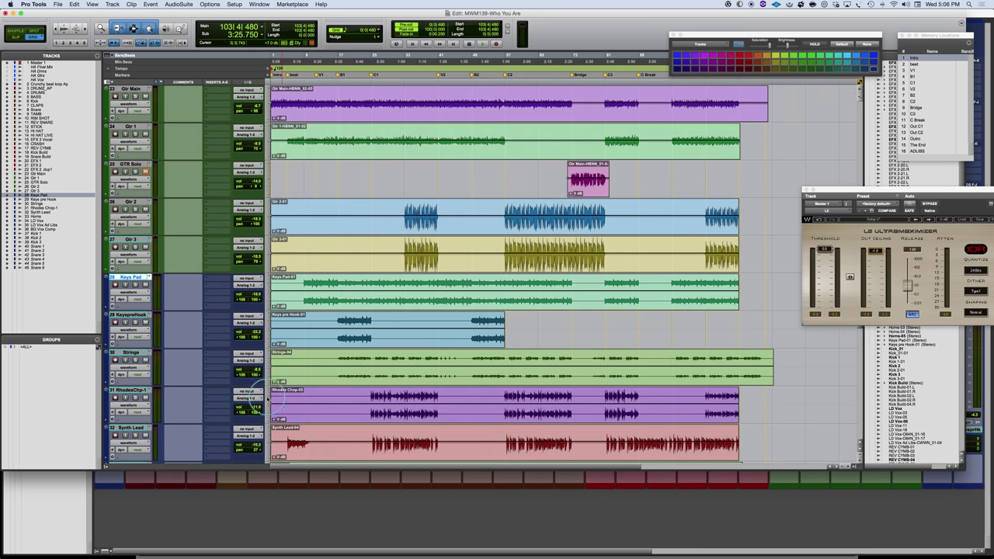
{"action": "scroll", "coordinate": [138, 330], "scroll_direction": "down", "scroll_amount": 3}
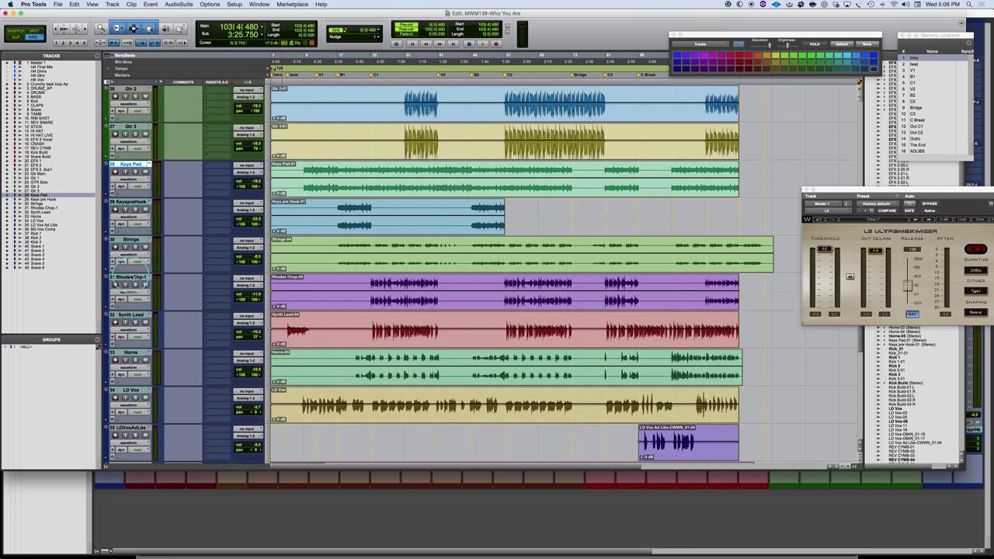
{"action": "left_click", "coordinate": [131, 353], "text": "shift"}
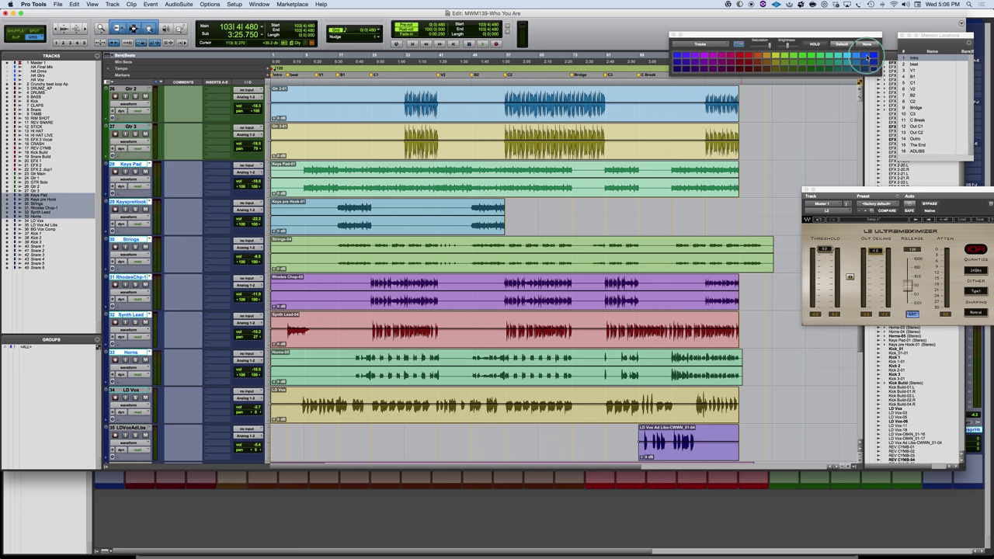
{"action": "left_click", "coordinate": [867, 58]}
{"action": "left_click", "coordinate": [276, 286]}
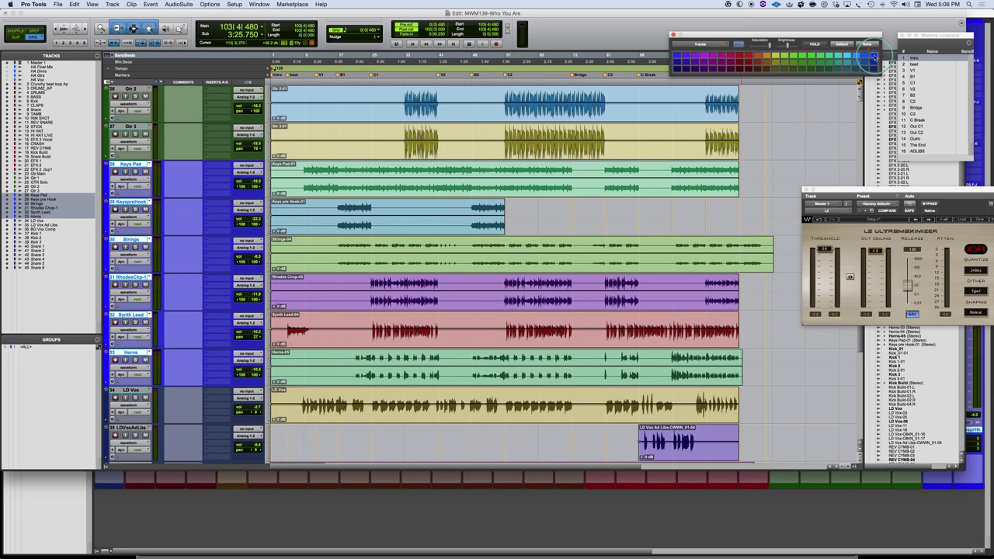
- Colour the LD Vox and LD Vox Ad Libs tracks red and the BG Vox Comp track gold
{"action": "scroll", "coordinate": [276, 286], "scroll_direction": "down", "scroll_amount": 3}
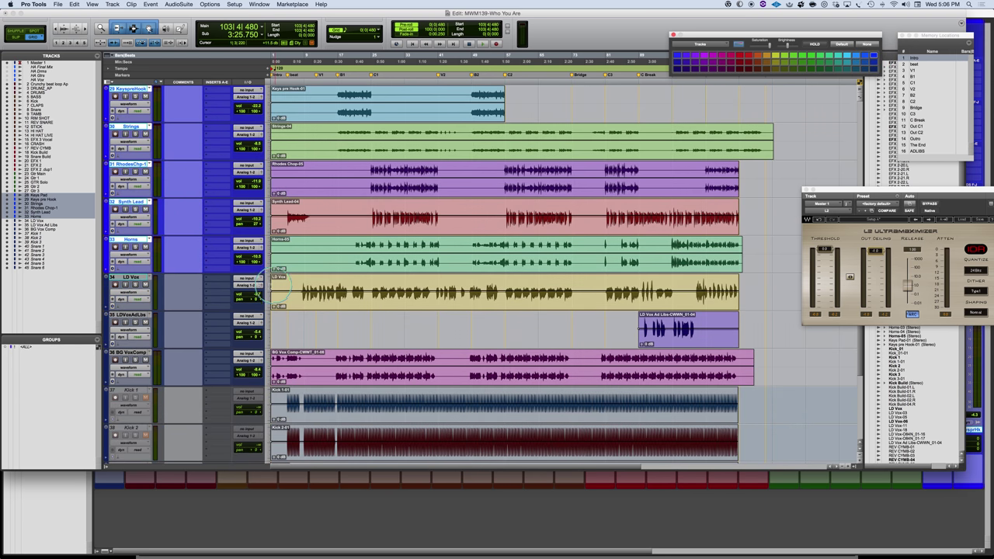
{"action": "left_click", "coordinate": [130, 277]}
{"action": "left_click", "coordinate": [744, 60]}
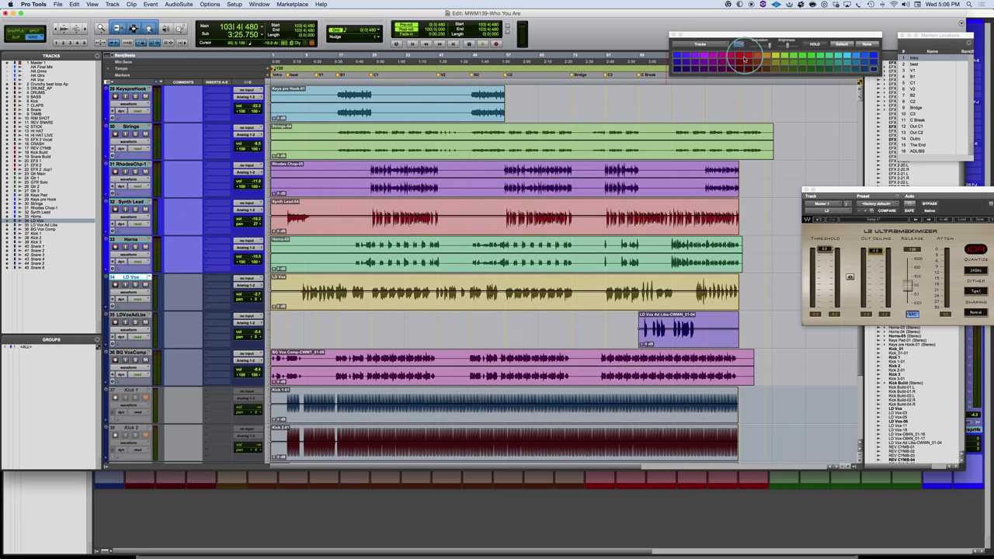
{"action": "left_click", "coordinate": [126, 317]}
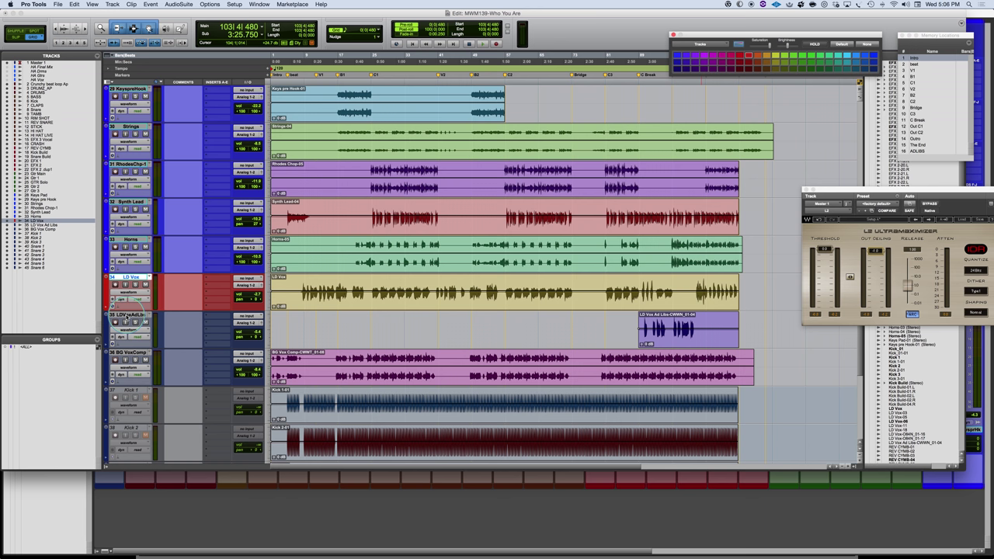
{"action": "left_click", "coordinate": [757, 57]}
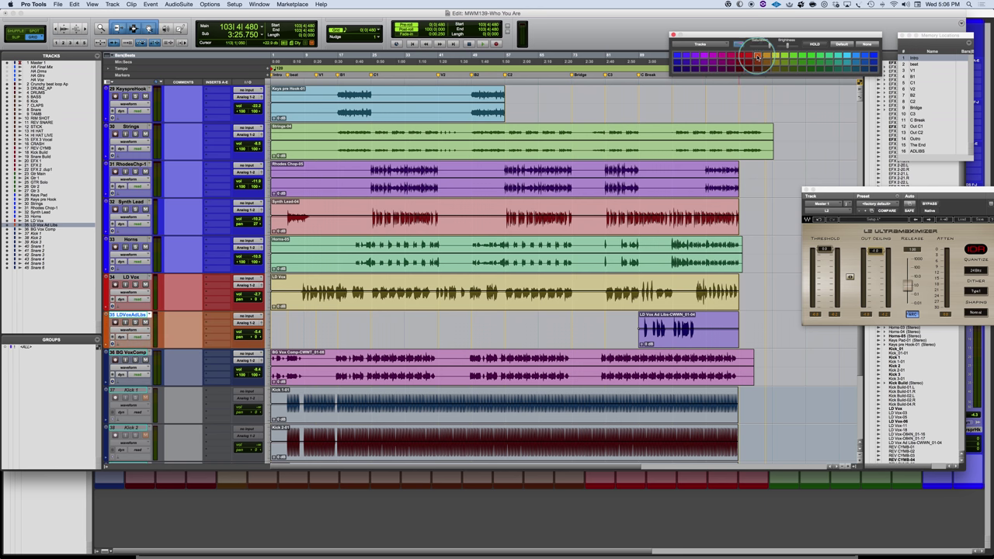
{"action": "left_click", "coordinate": [723, 172]}
{"action": "left_click", "coordinate": [747, 59]}
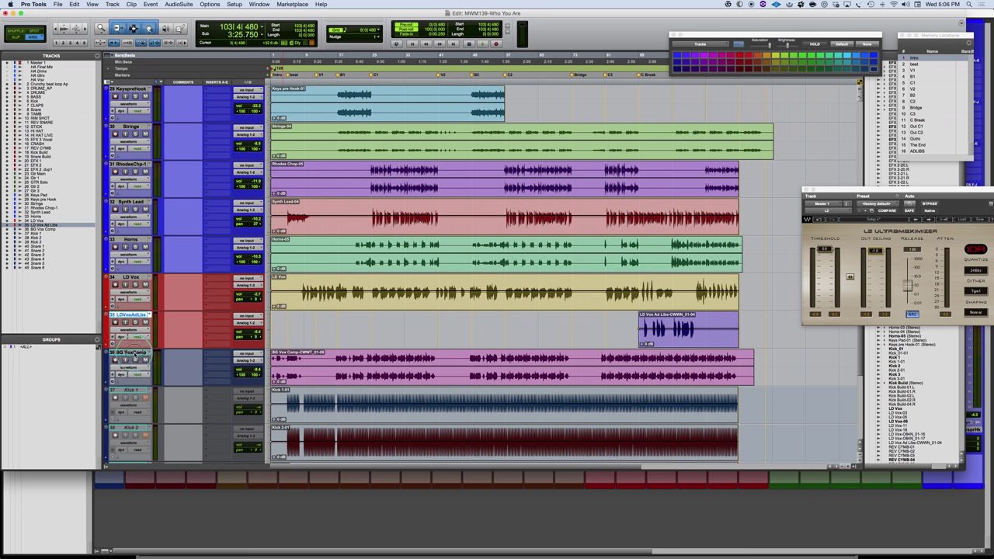
{"action": "left_click", "coordinate": [132, 352]}
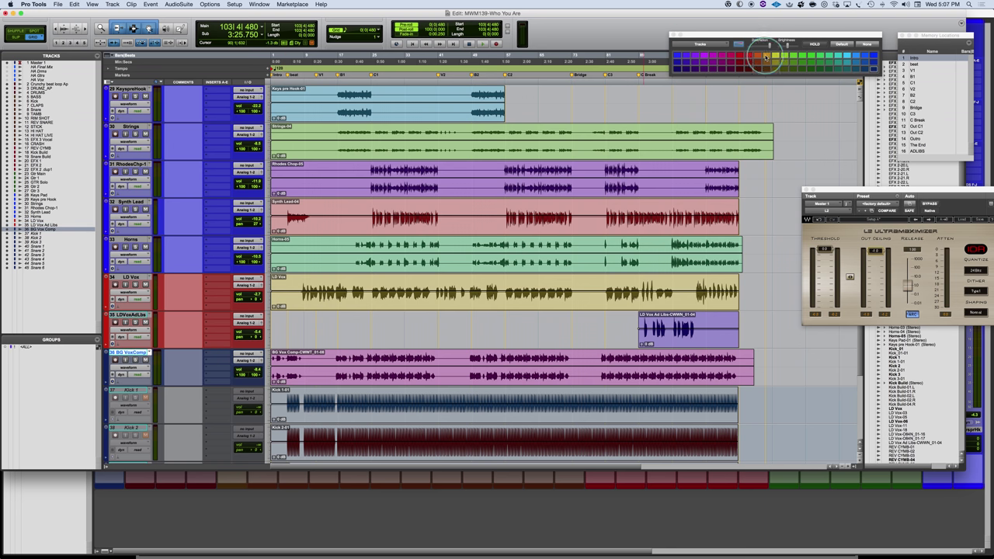
{"action": "left_click", "coordinate": [770, 62]}
- Recolour the effect tracks from REV CYMB through EFX 2 .dup1 olive yellow
{"action": "scroll", "coordinate": [444, 342], "scroll_direction": "down", "scroll_amount": 3}
{"action": "scroll", "coordinate": [445, 342], "scroll_direction": "up", "scroll_amount": 12}
{"action": "scroll", "coordinate": [445, 342], "scroll_direction": "up", "scroll_amount": 5}
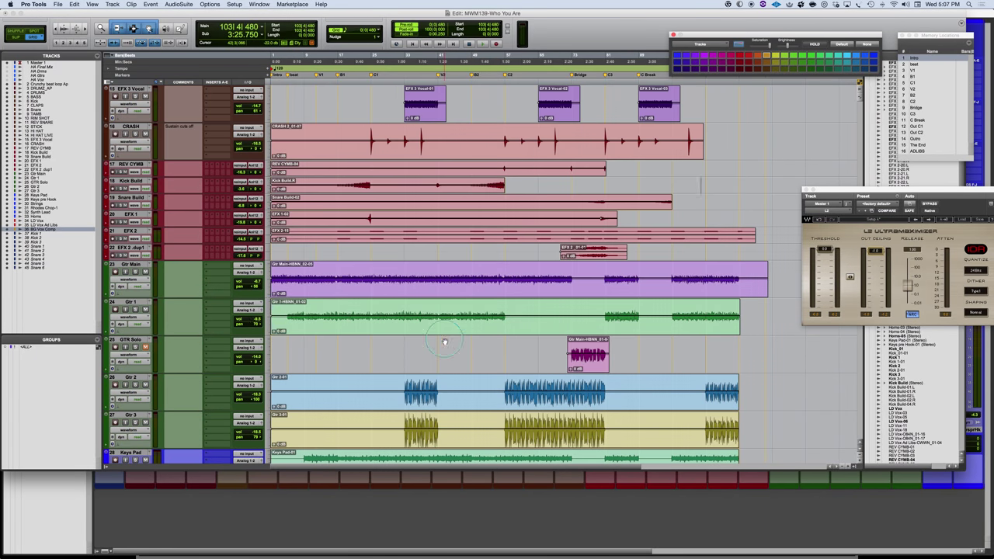
{"action": "left_click", "coordinate": [131, 248]}
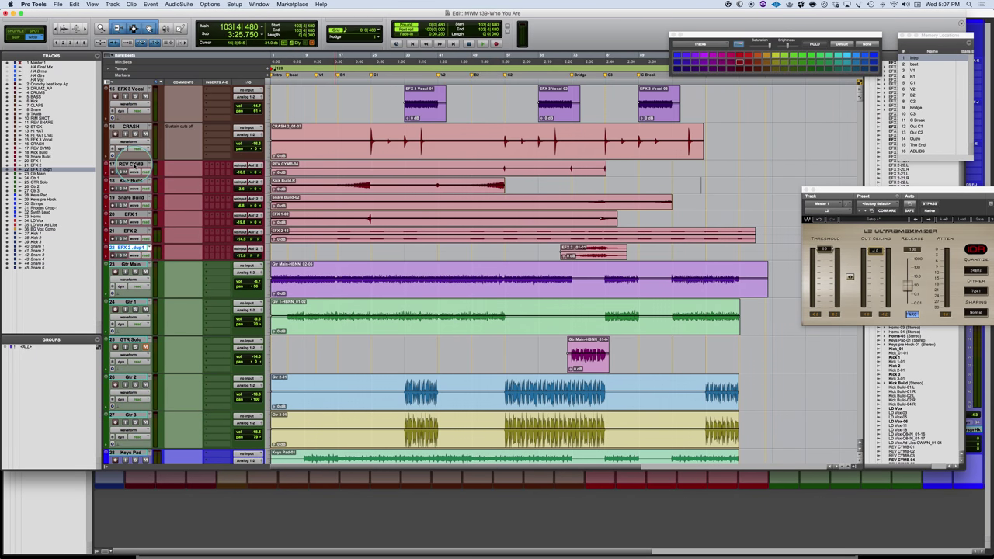
{"action": "left_click", "coordinate": [129, 164], "text": "shift"}
{"action": "left_click", "coordinate": [776, 60]}
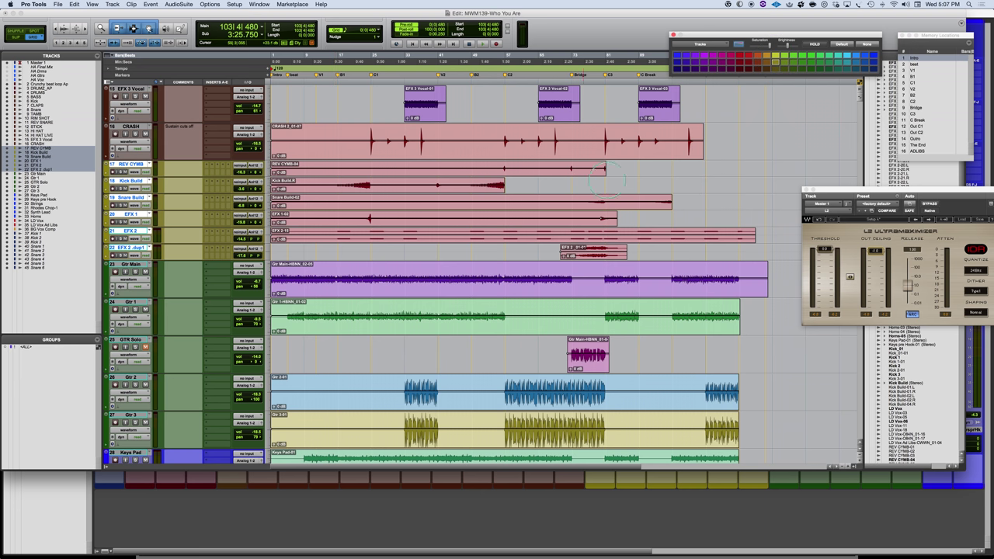
- Select all clips on the REV CYMB through EFX 2 .dup1 tracks, colour them olive yellow, and clear the clip selection
{"action": "left_click_drag", "start_coordinate": [764, 245], "coordinate": [247, 169]}
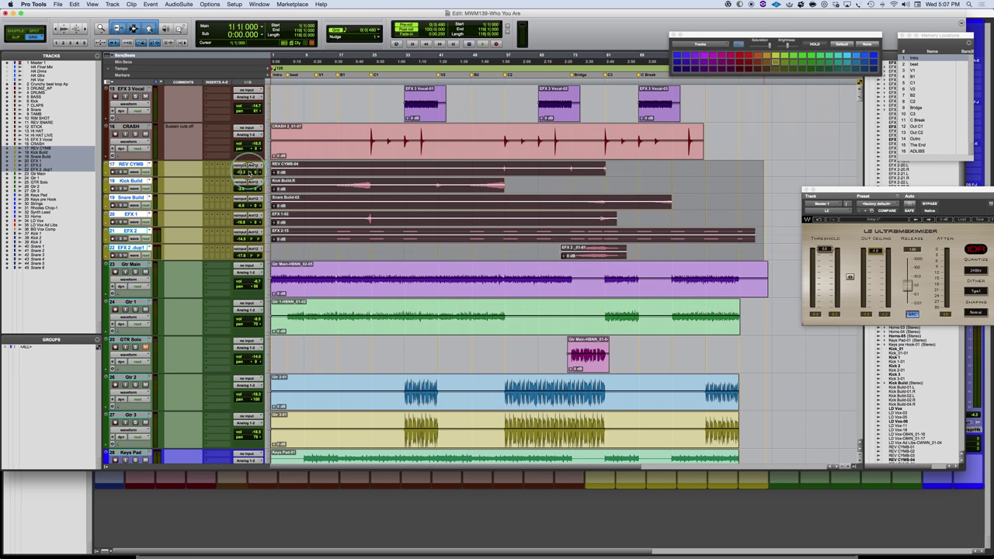
{"action": "left_click", "coordinate": [775, 60]}
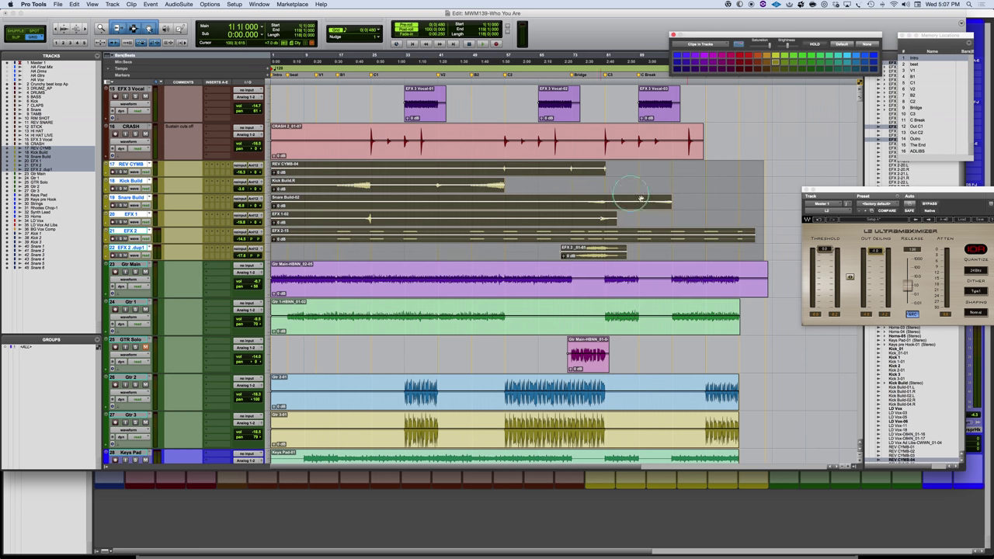
{"action": "left_click", "coordinate": [692, 172]}
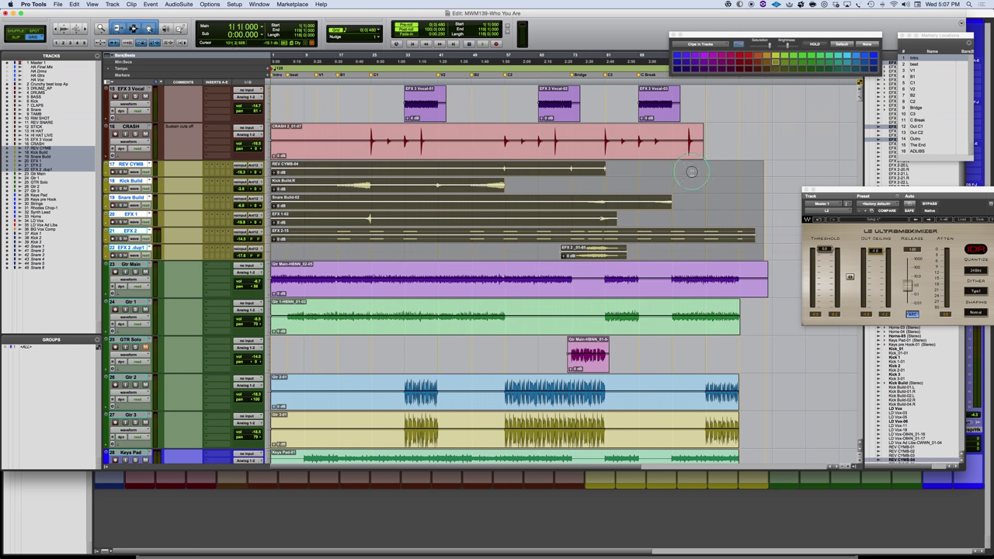
{"action": "left_click", "coordinate": [735, 133]}
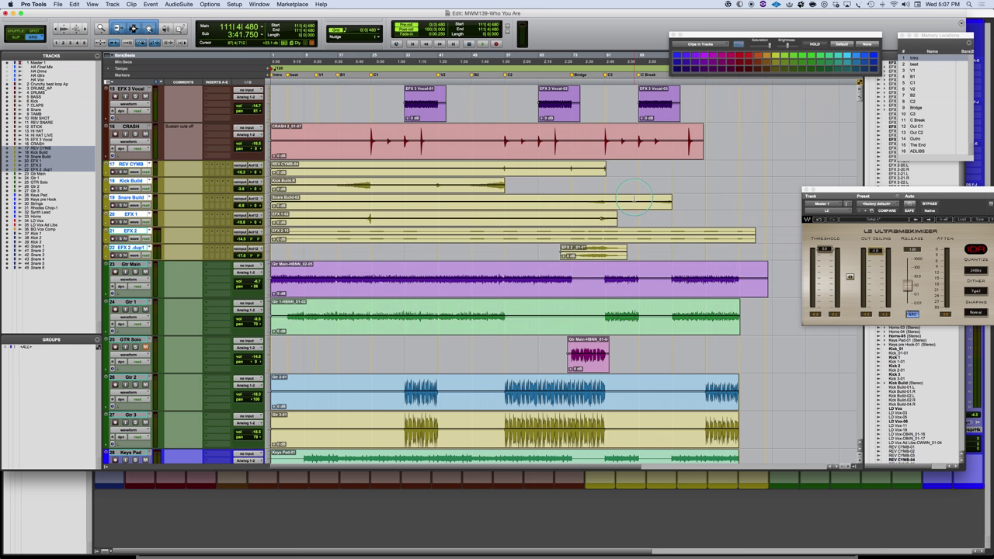
- Select all drum clips from the Kick track through CRASH, colour them dark red, and clear the clip selection
{"action": "scroll", "coordinate": [634, 198], "scroll_direction": "up", "scroll_amount": 8}
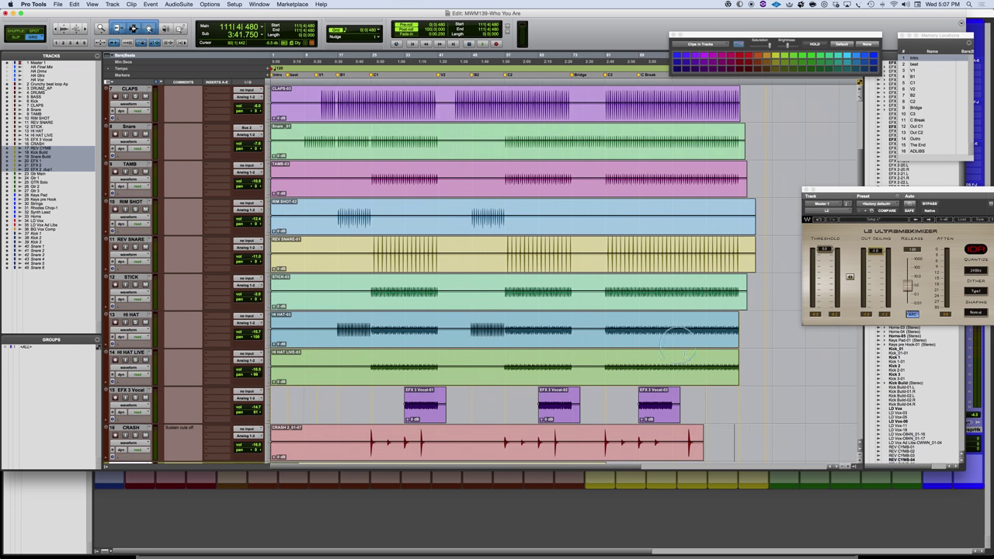
{"action": "left_click_drag", "start_coordinate": [773, 427], "coordinate": [231, 199]}
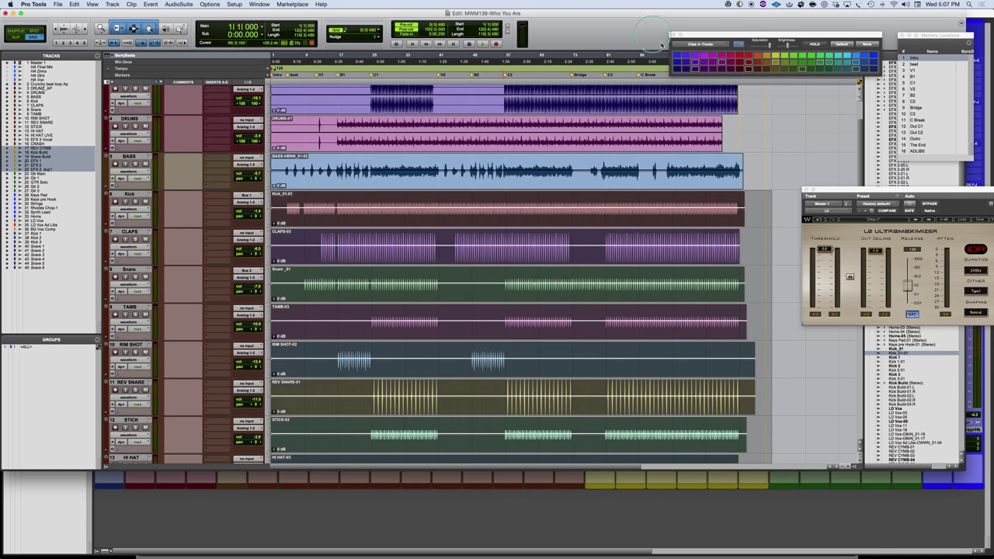
{"action": "left_click", "coordinate": [748, 68]}
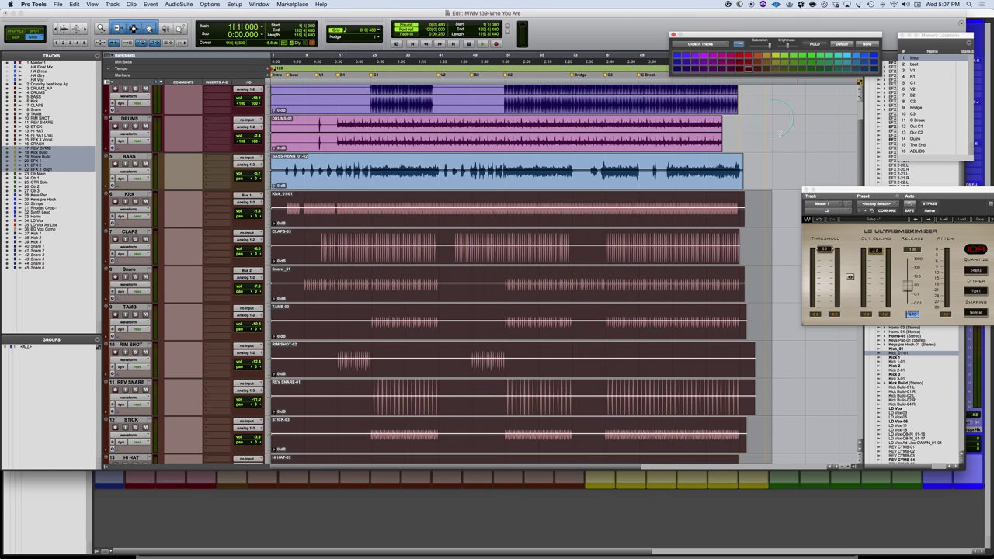
{"action": "left_click", "coordinate": [759, 199]}
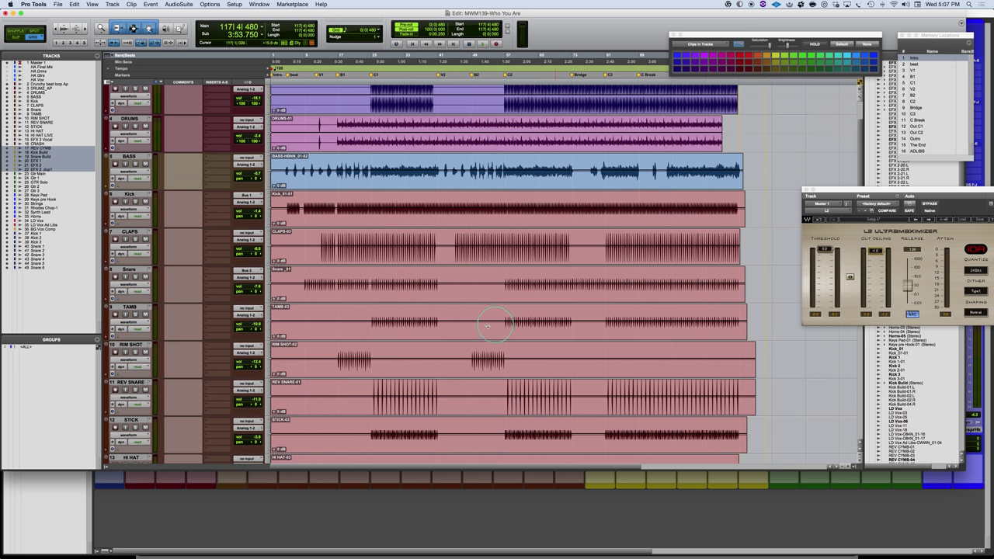
- Select the clip on the BASS track and save the session
{"action": "scroll", "coordinate": [485, 322], "scroll_direction": "down", "scroll_amount": 5}
{"action": "scroll", "coordinate": [491, 321], "scroll_direction": "up", "scroll_amount": 3}
{"action": "scroll", "coordinate": [491, 321], "scroll_direction": "up", "scroll_amount": 4}
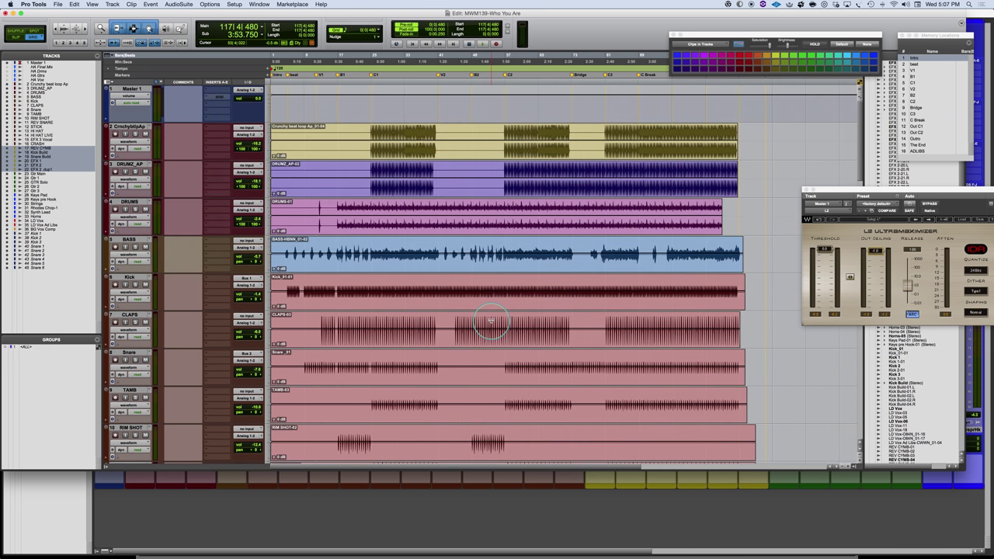
{"action": "left_click", "coordinate": [470, 258]}
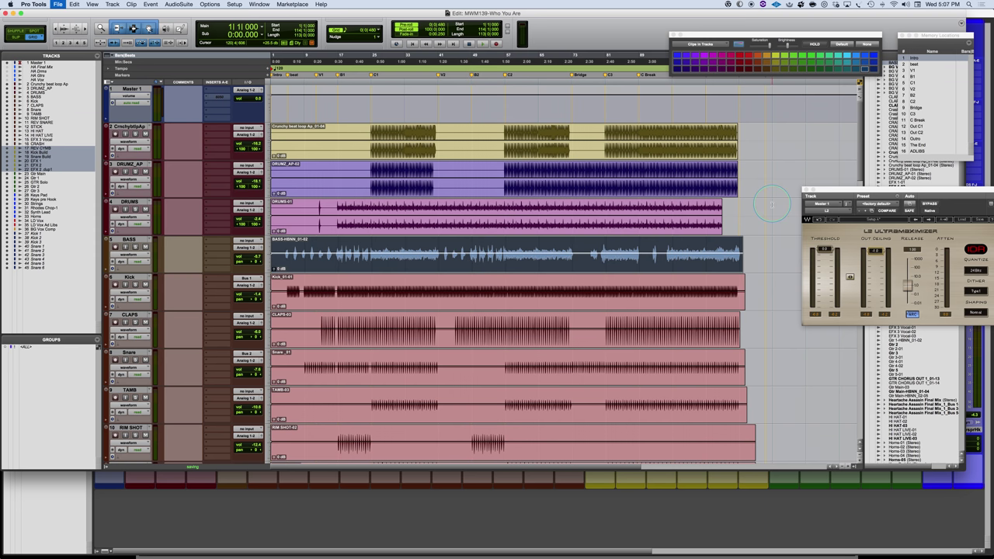
- Switch to the Mix window and examine the colour-coded channel strips across the whole session
{"action": "key", "text": "super+equal"}
{"action": "scroll", "coordinate": [536, 404], "scroll_direction": "right", "scroll_amount": 10}
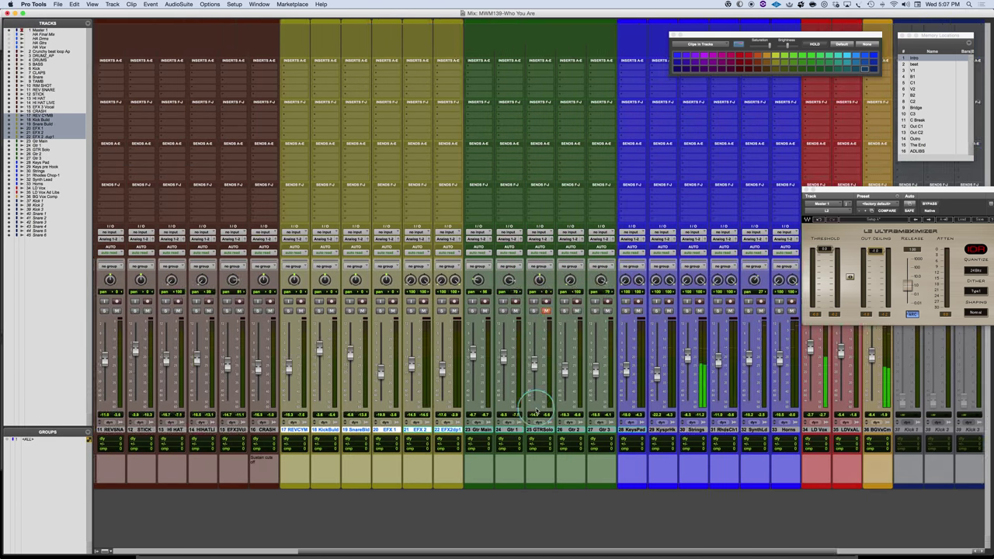
{"action": "scroll", "coordinate": [536, 409], "scroll_direction": "right", "scroll_amount": 5}
{"action": "scroll", "coordinate": [536, 410], "scroll_direction": "left", "scroll_amount": 15}
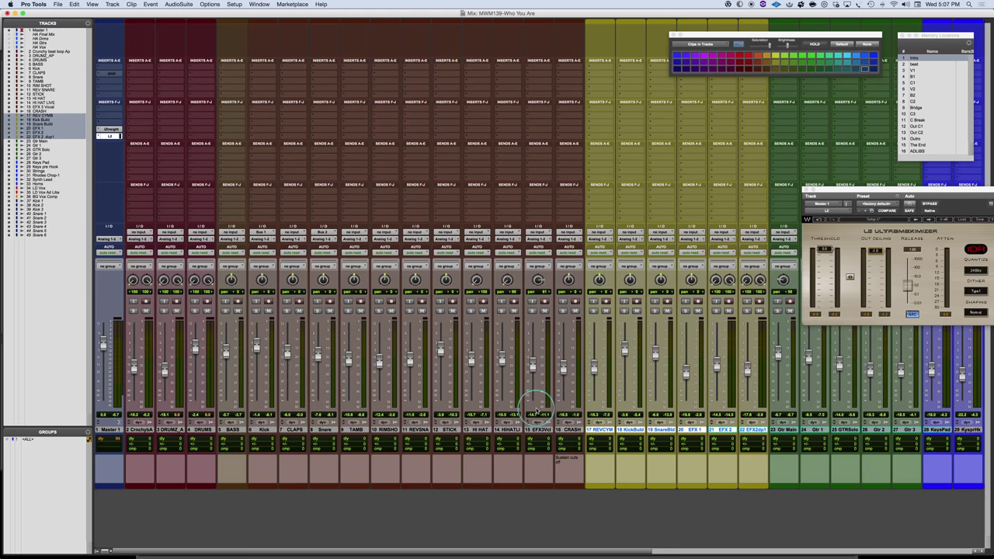
{"action": "scroll", "coordinate": [537, 410], "scroll_direction": "right", "scroll_amount": 10}
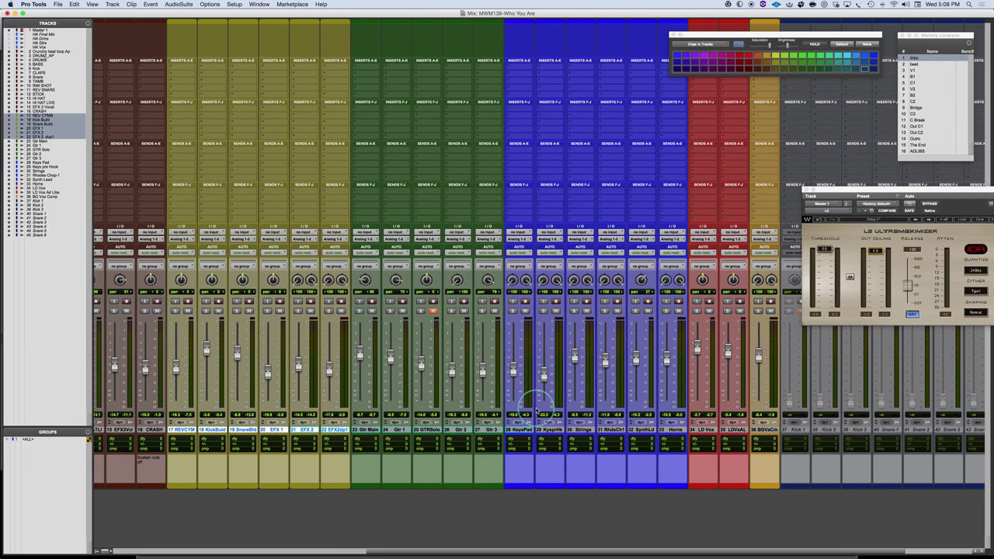
{"action": "scroll", "coordinate": [537, 410], "scroll_direction": "left", "scroll_amount": 10}
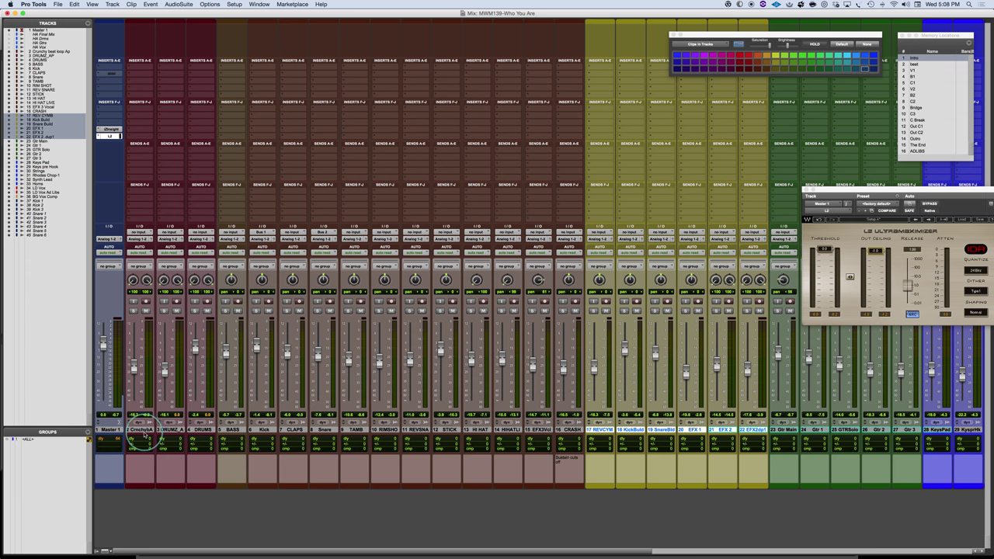
- Group all tracks from Crunchy beat loop Ap through BG Vox Comp as a Mix/Edit group named All Audio, and clear the track selection
{"action": "left_click", "coordinate": [141, 430]}
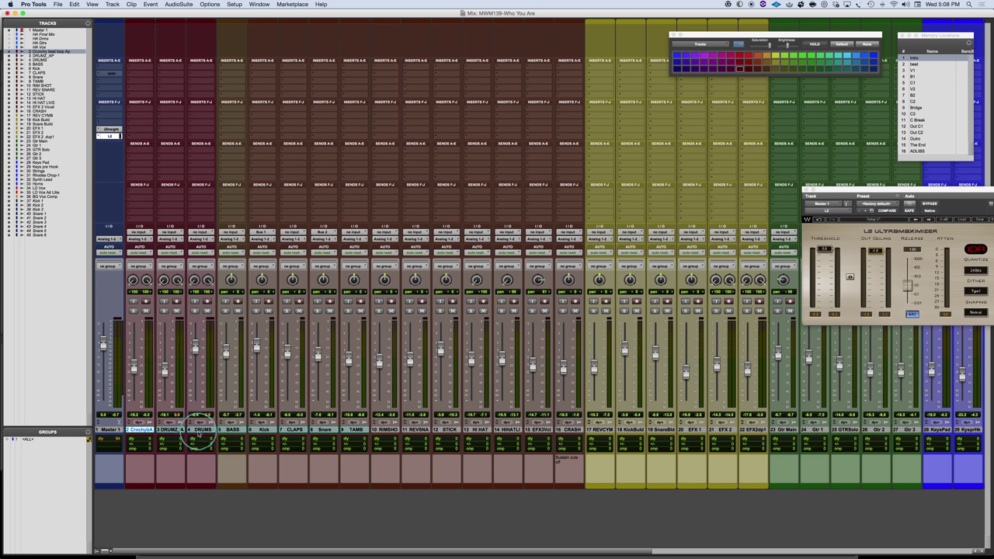
{"action": "left_click", "coordinate": [200, 431], "text": "shift"}
{"action": "key", "text": "super+g"}
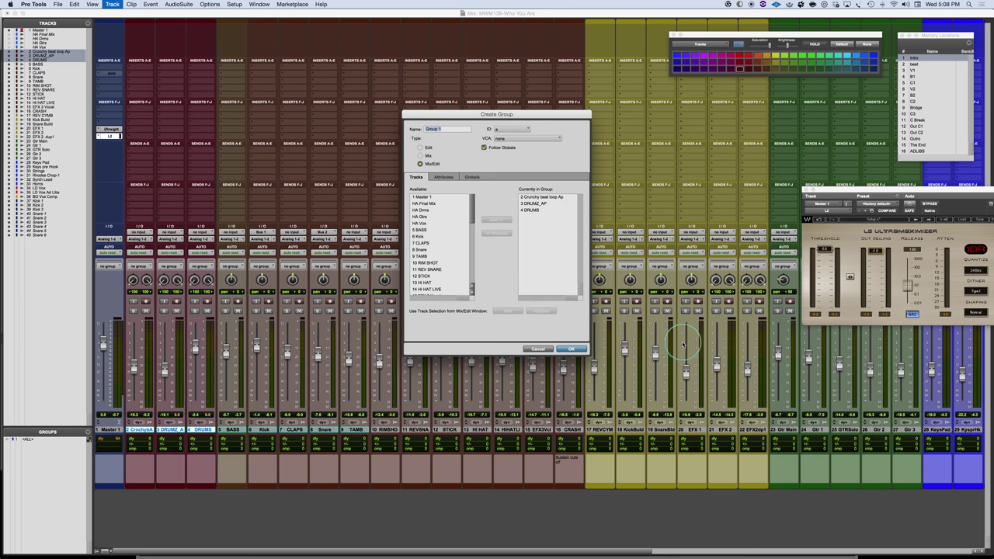
{"action": "key", "text": "Return"}
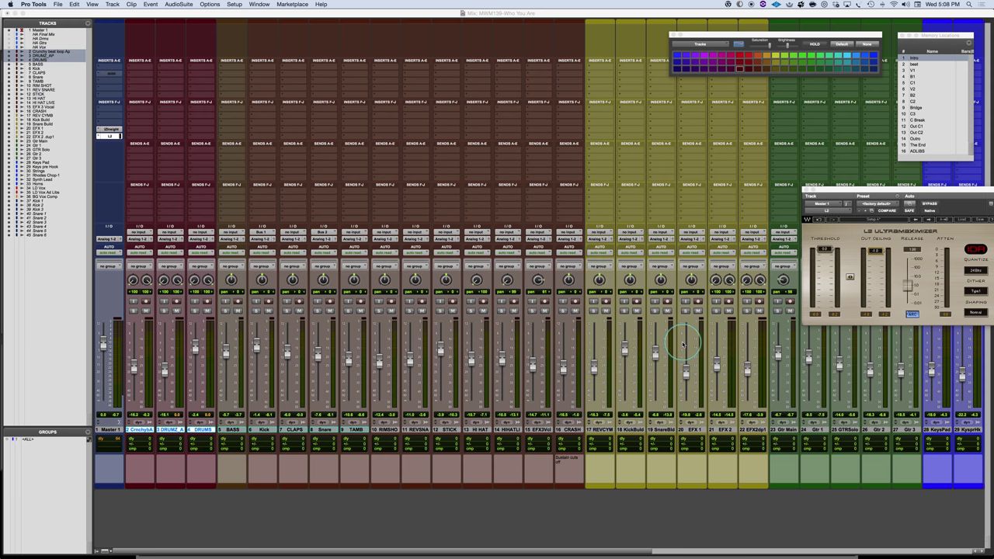
{"action": "scroll", "coordinate": [457, 455], "scroll_direction": "right", "scroll_amount": 2}
{"action": "scroll", "coordinate": [457, 455], "scroll_direction": "right", "scroll_amount": 10}
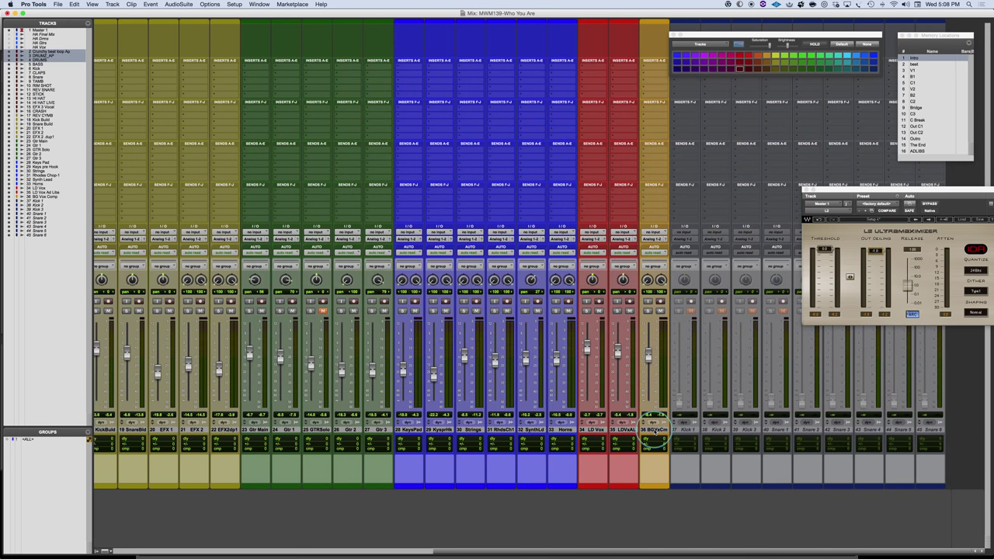
{"action": "left_click", "coordinate": [655, 429], "text": "shift"}
{"action": "scroll", "coordinate": [649, 428], "scroll_direction": "left", "scroll_amount": 10}
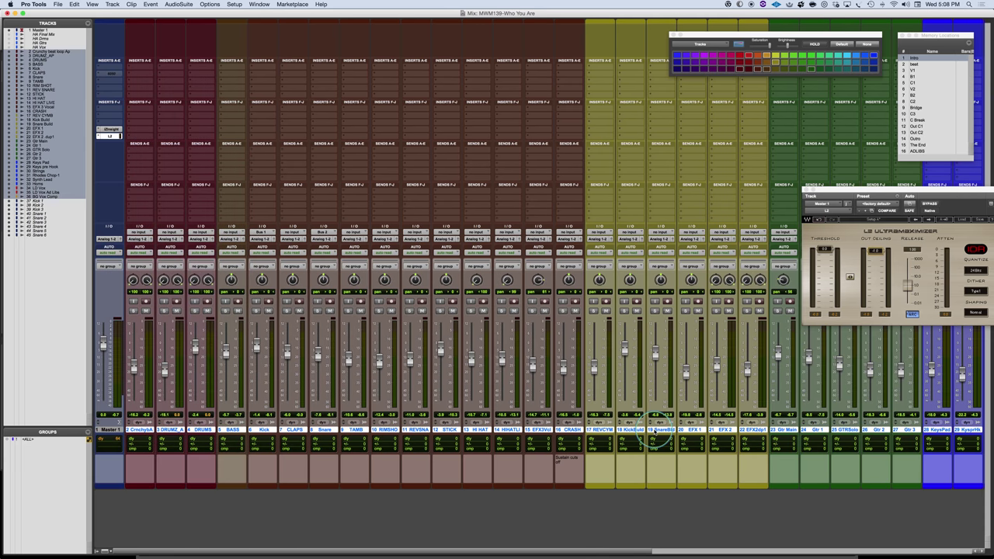
{"action": "key", "text": "super+g"}
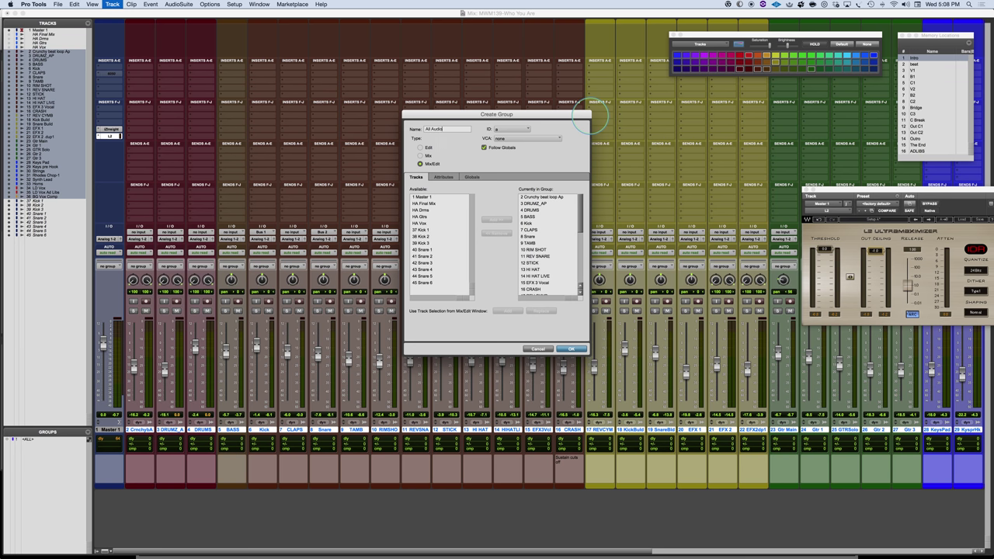
{"action": "key", "text": "Return"}
{"action": "left_click", "coordinate": [171, 430]}
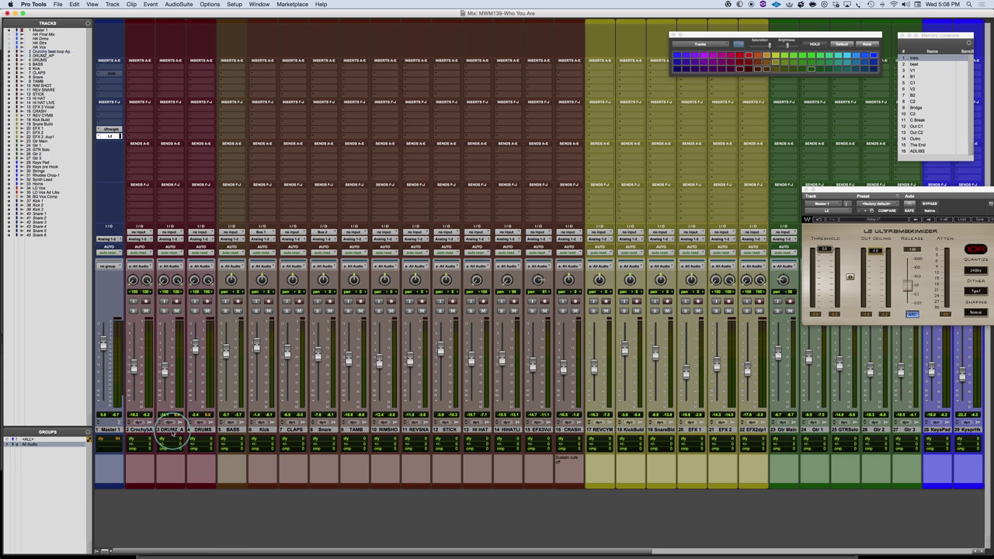
- Group the Crunchy beat loop Ap, DRUMZ_AP and DRUMS tracks as a Mix/Edit group named LOOPD
{"action": "left_click", "coordinate": [142, 430], "text": "shift"}
{"action": "left_click", "coordinate": [200, 430], "text": "shift"}
{"action": "left_click", "coordinate": [379, 379]}
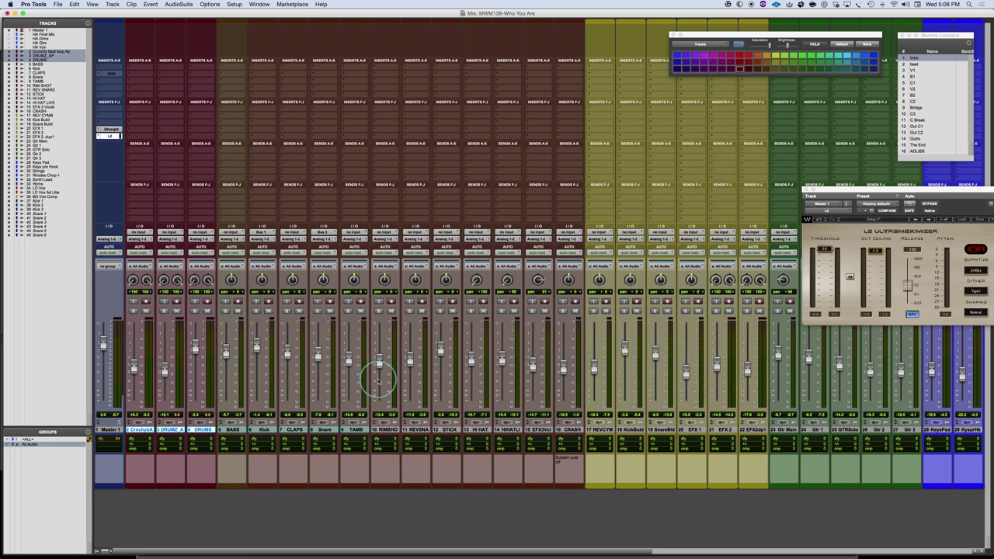
{"action": "key", "text": "super+g"}
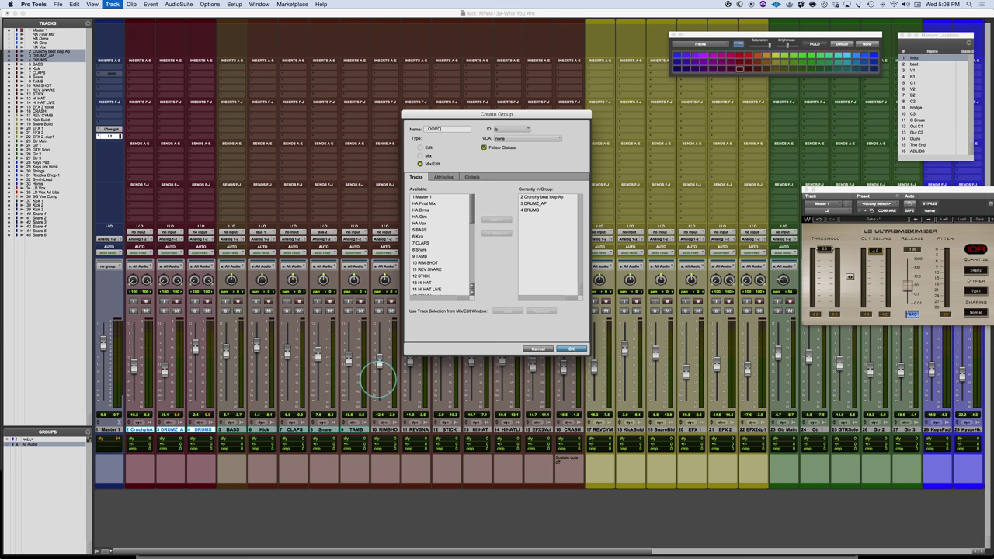
{"action": "key", "text": "Return"}
{"action": "left_click", "coordinate": [113, 443]}
{"action": "left_click", "coordinate": [44, 448]}
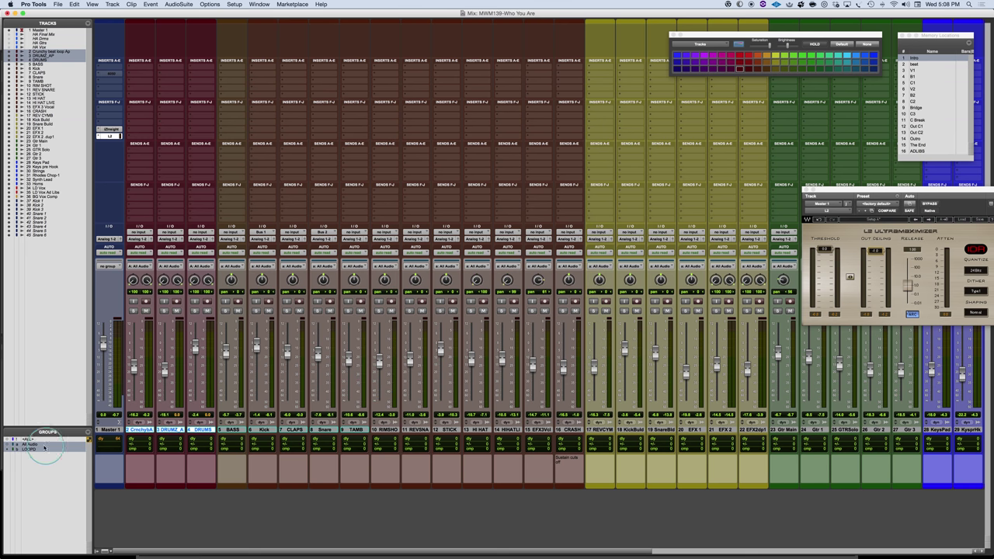
- Rename the LOOPD group as LOOPS
{"action": "right_click", "coordinate": [36, 449]}
{"action": "mouse_move", "coordinate": [33, 457]}
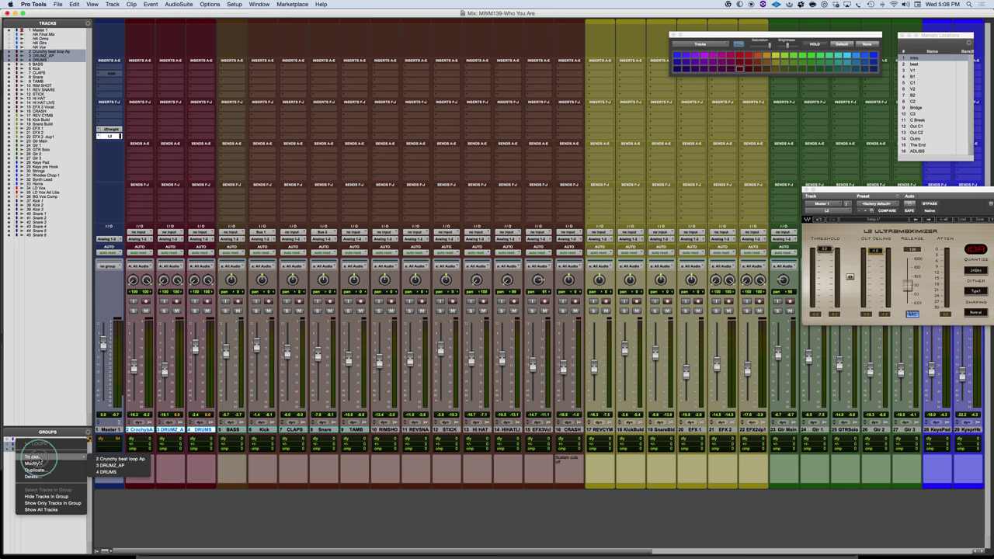
{"action": "left_click", "coordinate": [33, 463]}
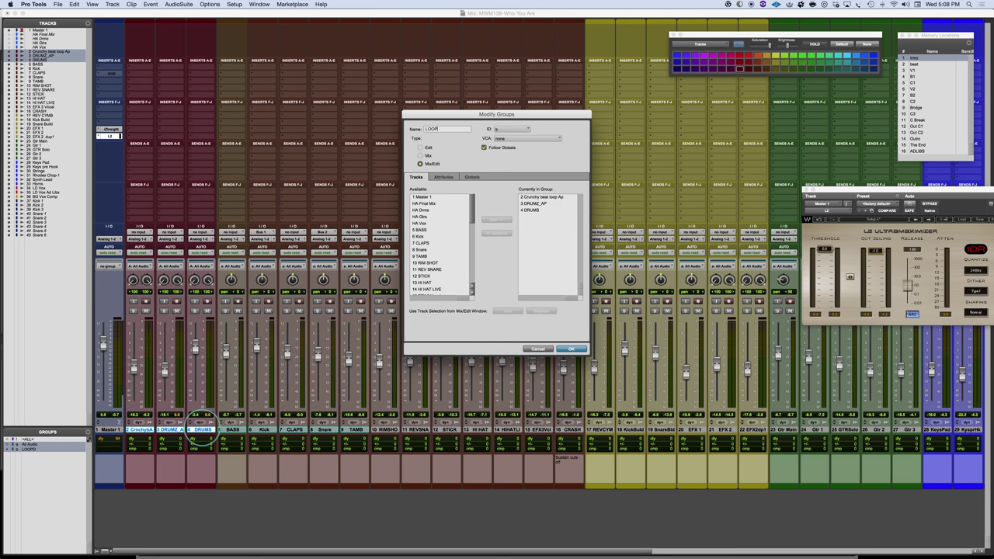
{"action": "key", "text": "Return"}
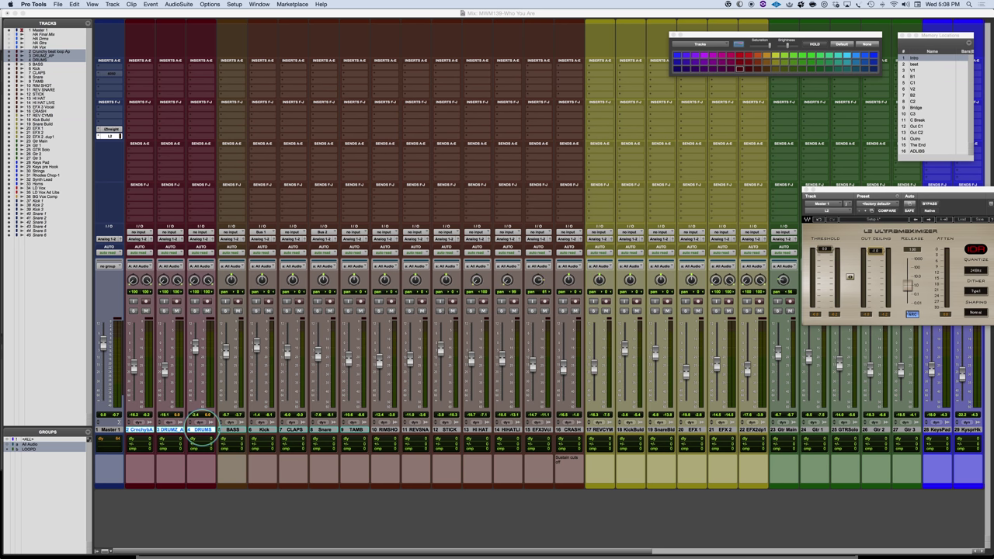
- Group the tracks from Kick through CRASH as a Mix/Edit group named DRUMS
{"action": "left_click", "coordinate": [233, 429]}
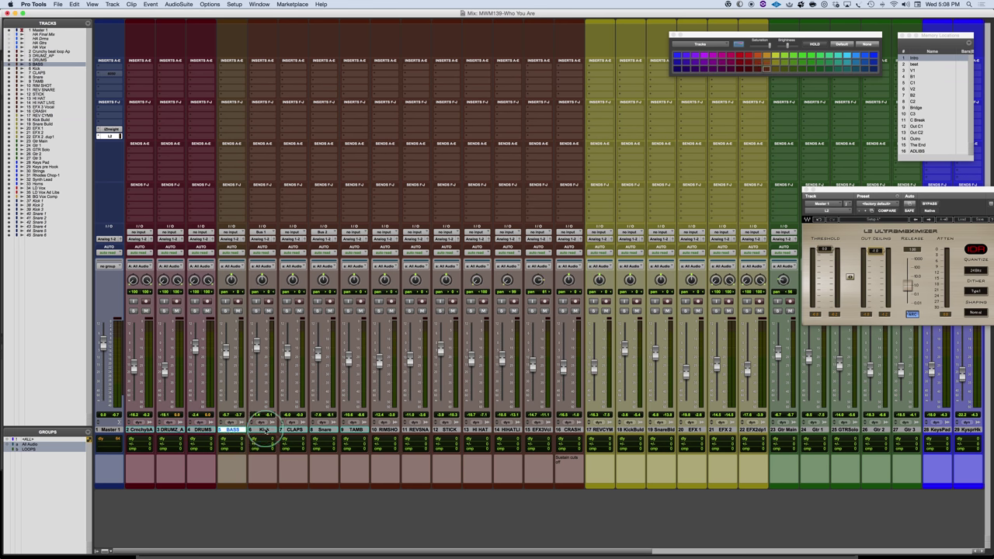
{"action": "left_click", "coordinate": [264, 429]}
{"action": "left_click", "coordinate": [573, 430], "text": "shift"}
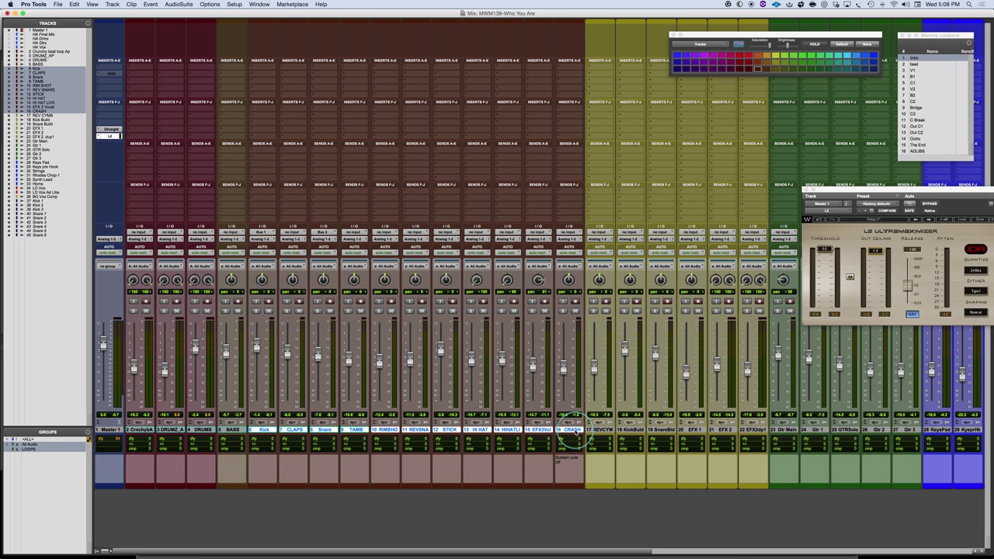
{"action": "key", "text": "super+g"}
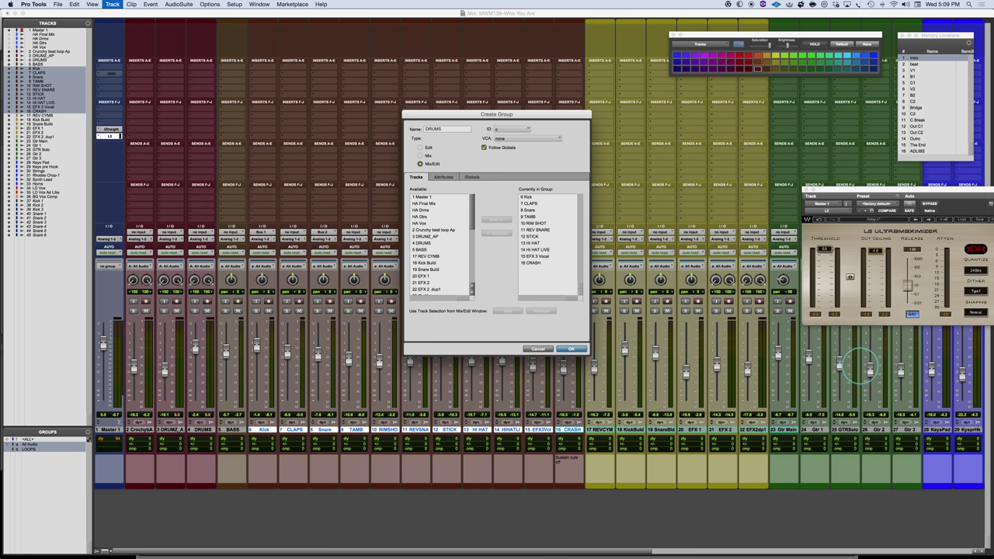
{"action": "key", "text": "Return"}
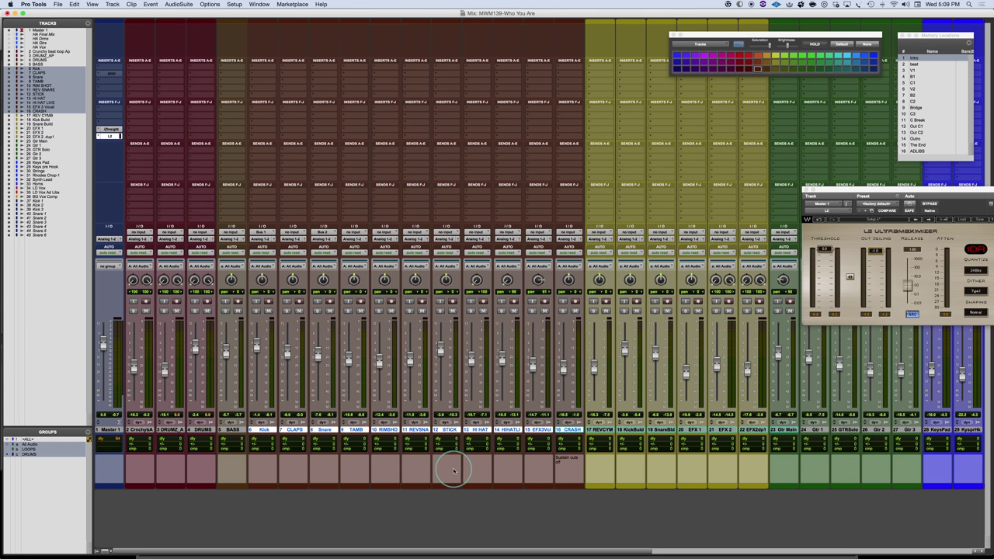
- Group the tracks from REV CYMB through EFX 2 .dup1 as a Mix/Edit group named EFFECTS
{"action": "scroll", "coordinate": [454, 466], "scroll_direction": "right", "scroll_amount": 3}
{"action": "left_click_drag", "start_coordinate": [556, 430], "coordinate": [707, 430]}
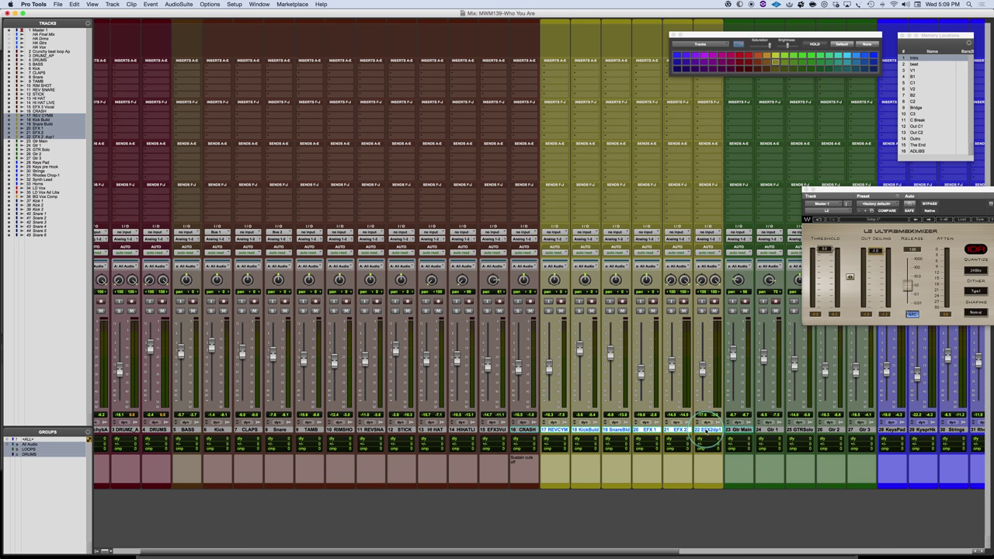
{"action": "key", "text": "super+g"}
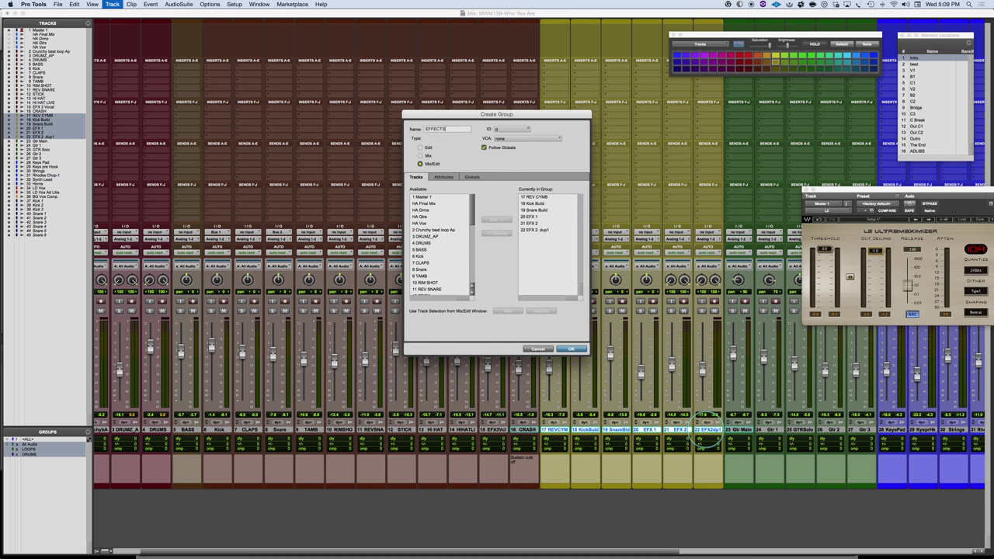
{"action": "key", "text": "Return"}
- Group the guitar tracks from Gtr Main through Gtr 3 as a Mix/Edit group named GTRS
{"action": "scroll", "coordinate": [465, 431], "scroll_direction": "right", "scroll_amount": 8}
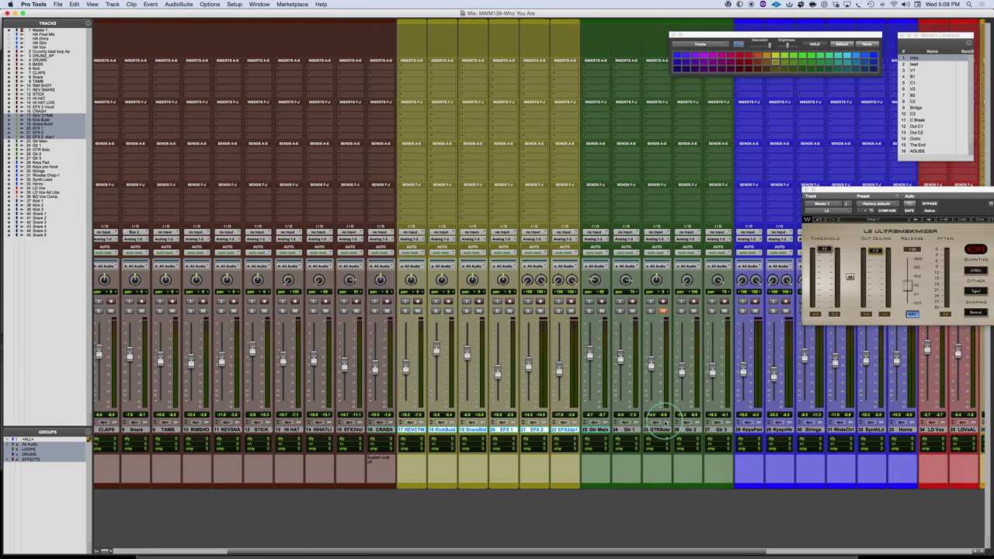
{"action": "left_click_drag", "start_coordinate": [465, 429], "coordinate": [594, 429]}
{"action": "key", "text": "super+g"}
{"action": "type", "text": "GT"}
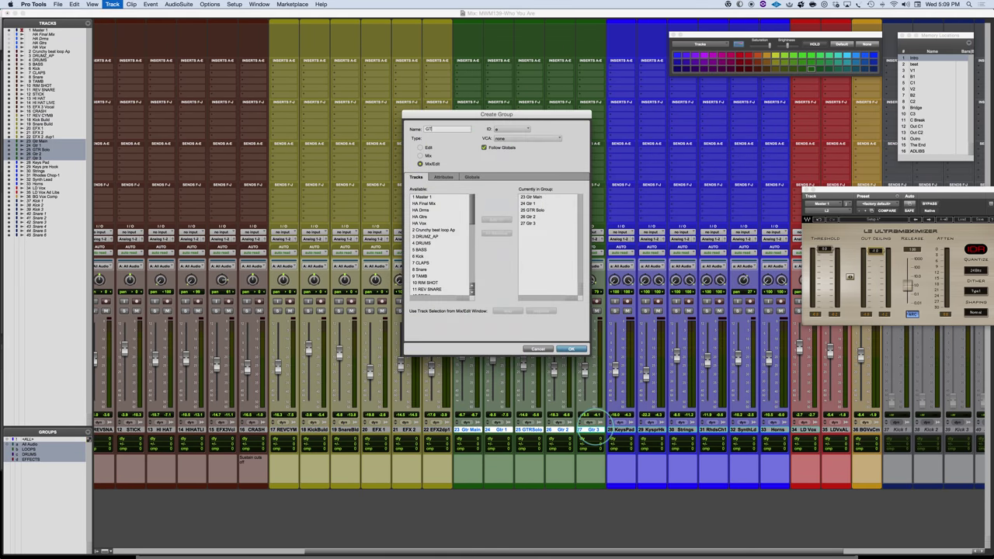
{"action": "type", "text": "RS"}
{"action": "key", "text": "Return"}
- Group the tracks from Keys Pad through Horns as a Mix/Edit group named KEYS
{"action": "left_click", "coordinate": [621, 429]}
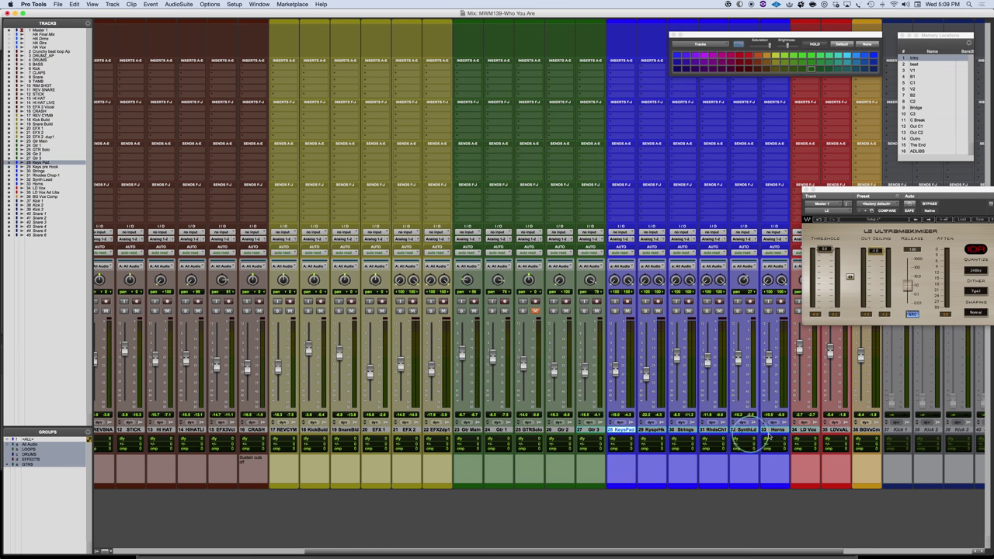
{"action": "left_click", "coordinate": [775, 430], "text": "shift"}
{"action": "key", "text": "super+g"}
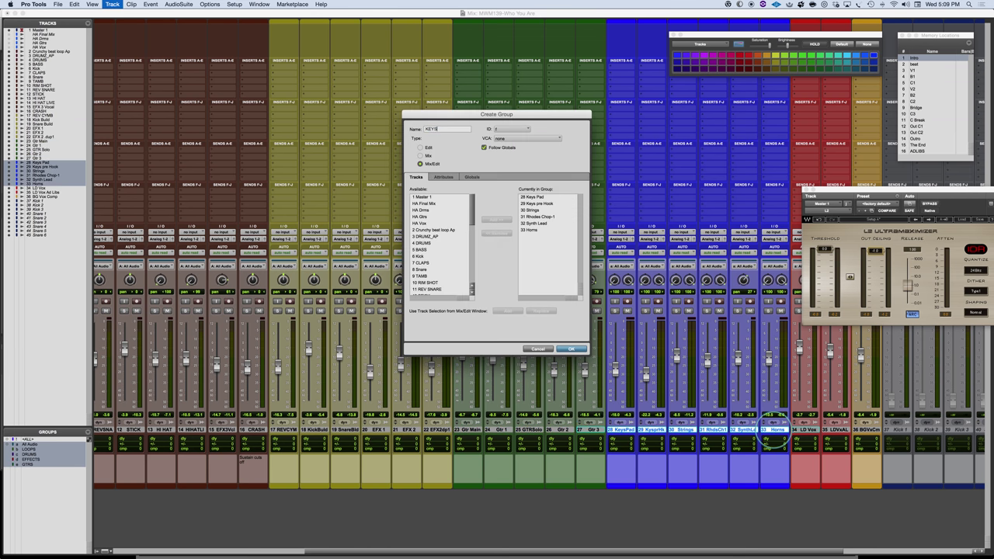
{"action": "type", "text": "KEYS"}
{"action": "key", "text": "Return"}
- Group the LD Vox, LD Vox Ad Libs and BG Vox Comp tracks as a Mix/Edit group named VOCALS
{"action": "left_click", "coordinate": [806, 429]}
{"action": "left_click", "coordinate": [837, 430], "text": "shift"}
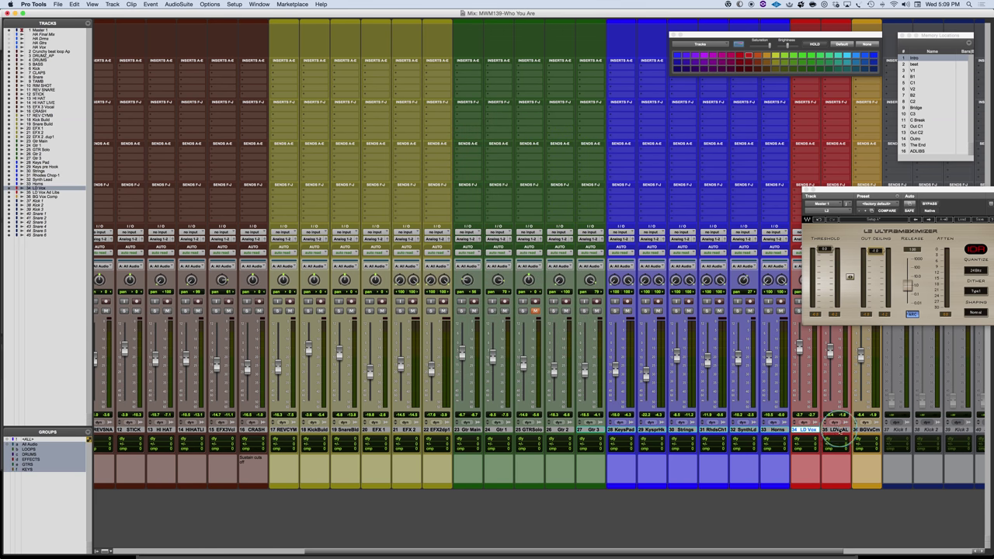
{"action": "left_click", "coordinate": [867, 429], "text": "shift"}
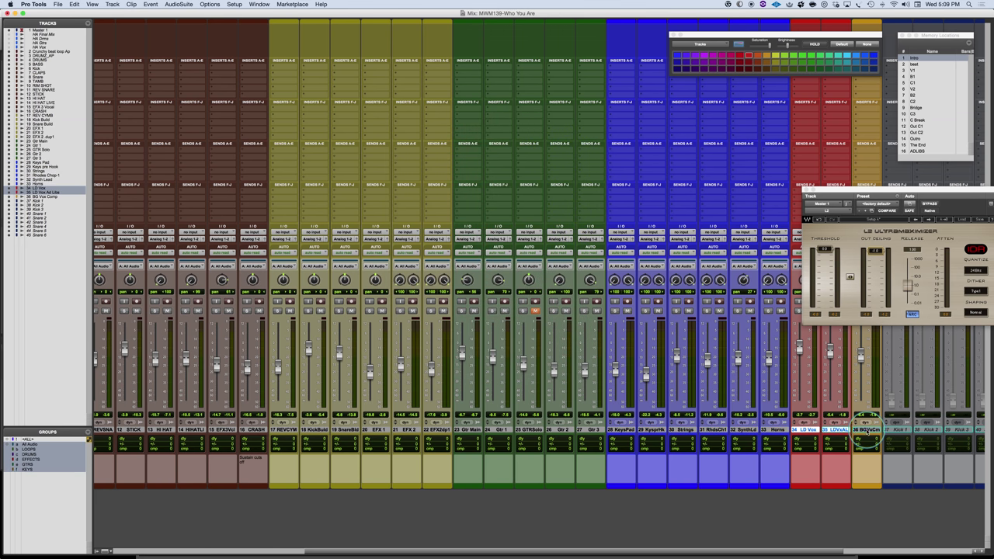
{"action": "key", "text": "super+g"}
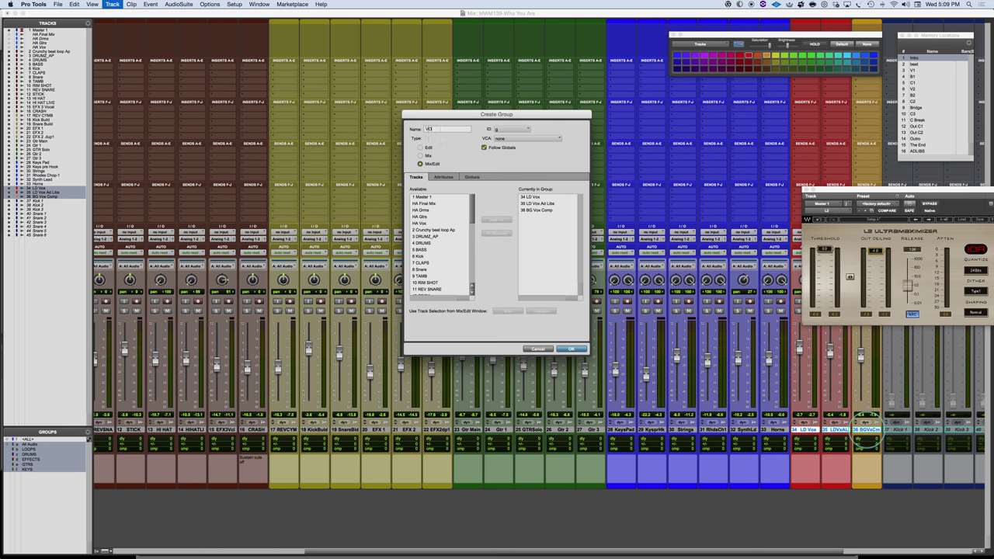
{"action": "type", "text": "VOCALS"}
{"action": "key", "text": "Return"}
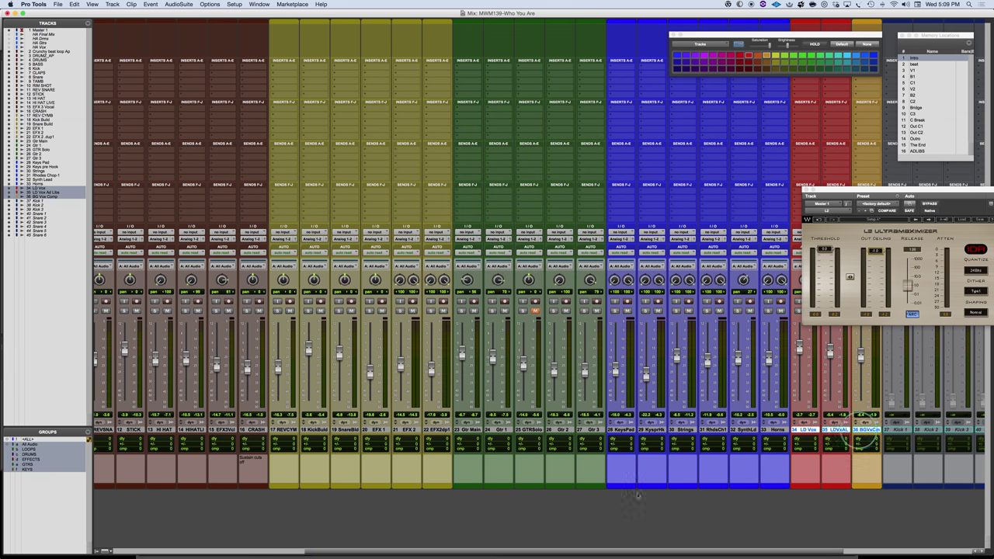
- Deactivate all the track groups from VOCALS back to All Audio
{"action": "left_click", "coordinate": [39, 474]}
{"action": "left_click", "coordinate": [32, 469]}
{"action": "left_click", "coordinate": [35, 465]}
{"action": "left_click", "coordinate": [34, 460]}
{"action": "left_click", "coordinate": [35, 454]}
{"action": "left_click", "coordinate": [36, 449]}
{"action": "left_click", "coordinate": [36, 445]}
{"action": "scroll", "coordinate": [248, 450], "scroll_direction": "left", "scroll_amount": 10}
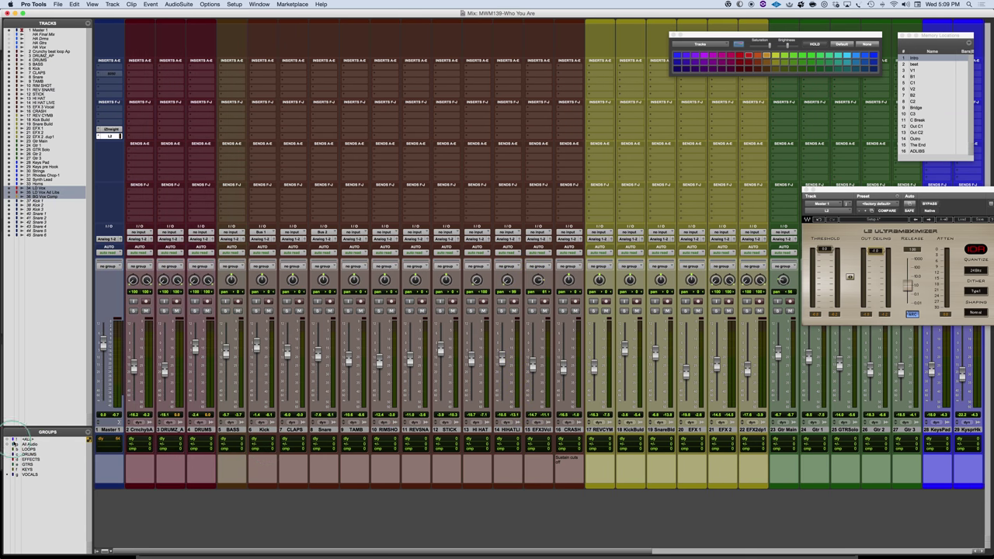
- Activate the All Audio group and rename it in capitals as ALL AUDIO
{"action": "left_click", "coordinate": [30, 445]}
{"action": "right_click", "coordinate": [31, 448]}
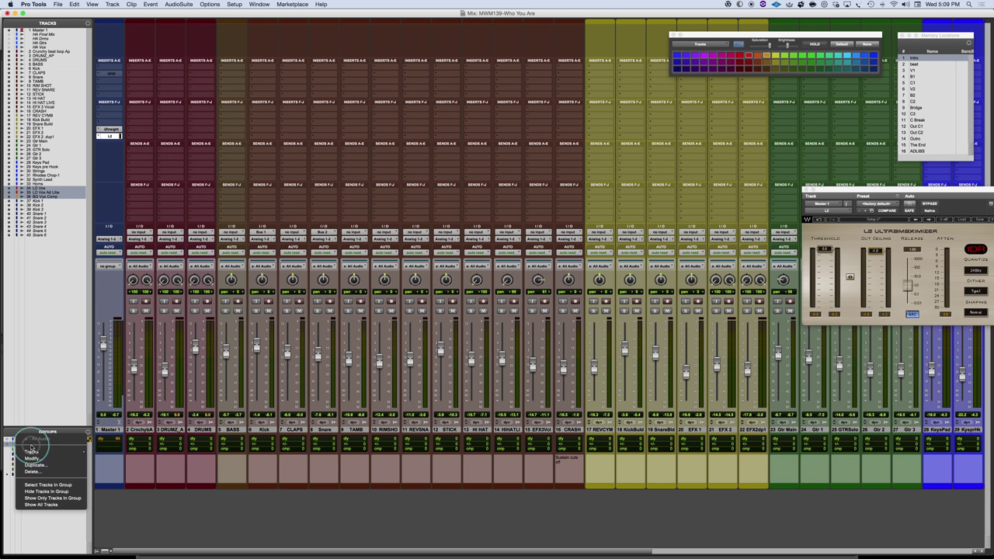
{"action": "left_click", "coordinate": [31, 459]}
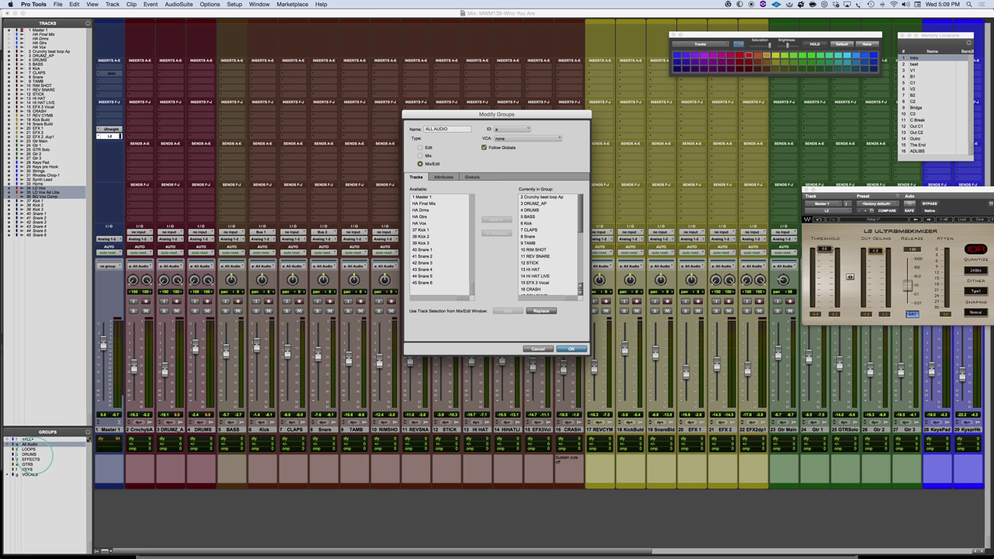
{"action": "key", "text": "Return"}
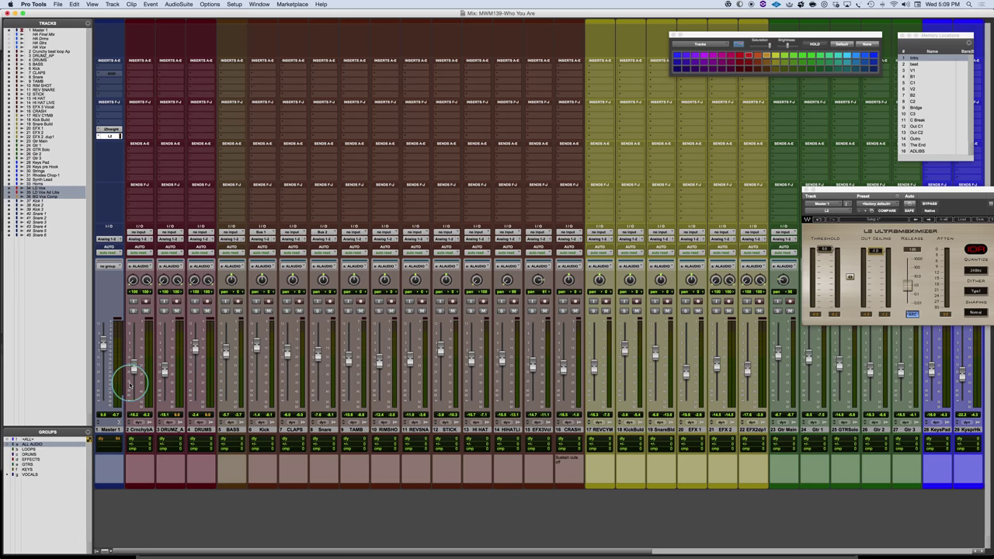
- Switch to the Edit window and play the song from the start of the first chorus
{"action": "key", "text": "super+equal"}
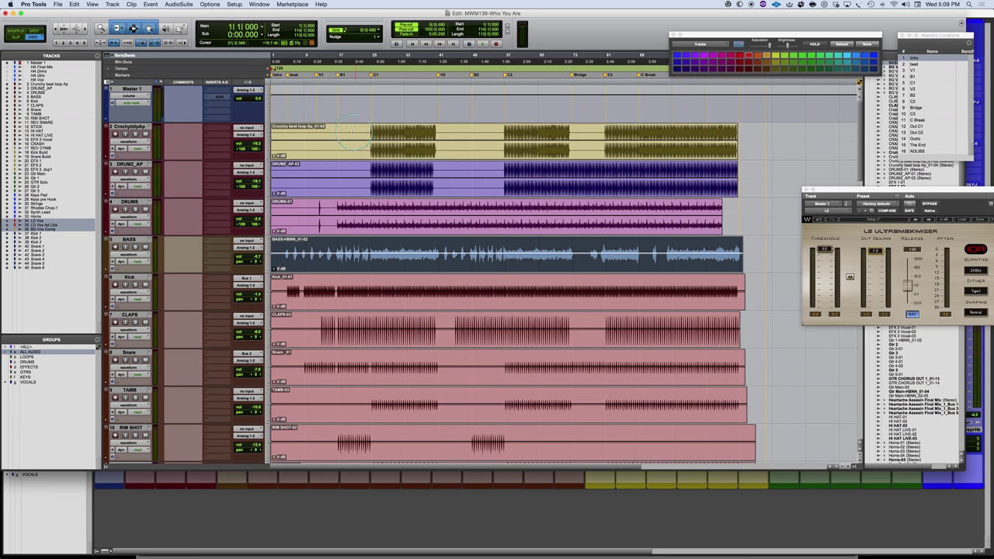
{"action": "left_click", "coordinate": [370, 130]}
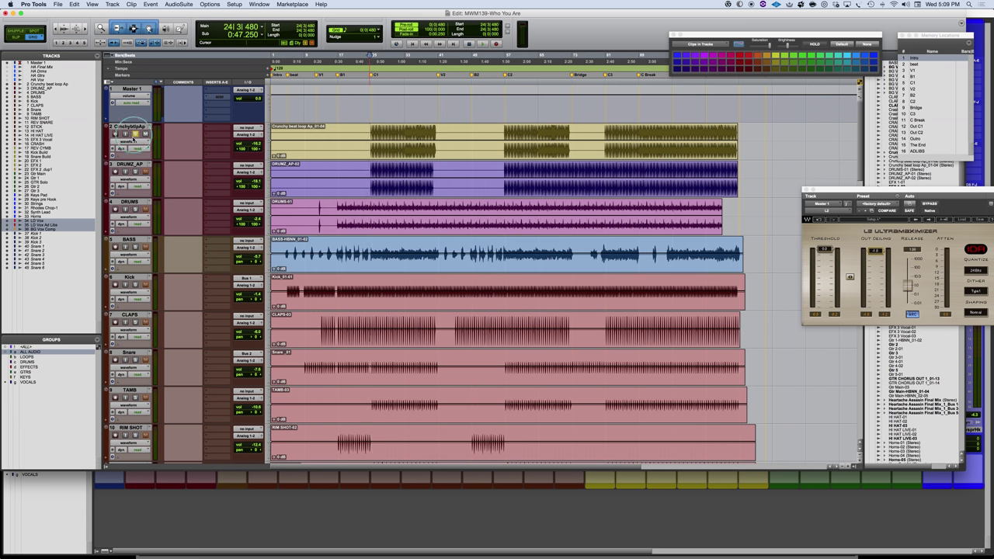
{"action": "key", "text": "space"}
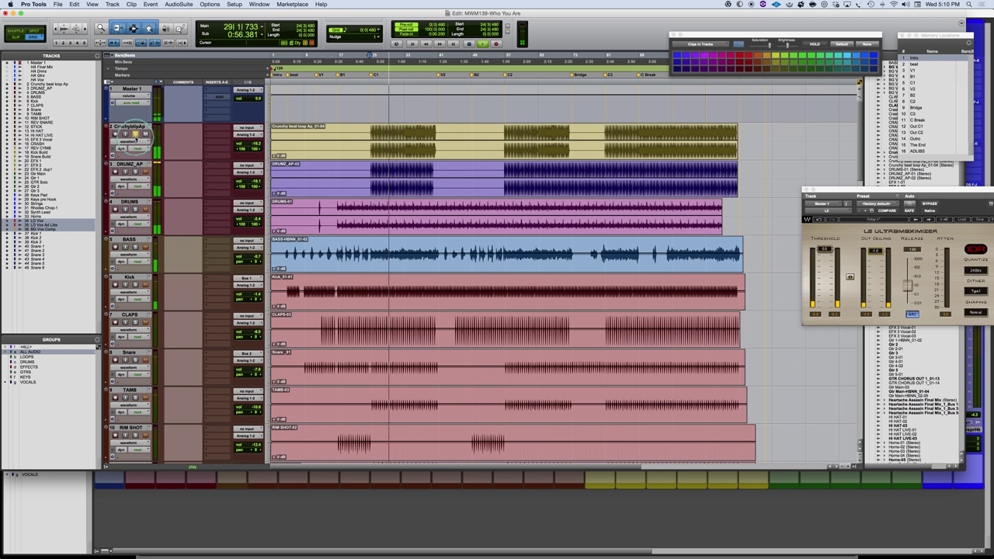
- Stop playback and group the Crunchy beat loop Ap and DRUMZ_AP tracks as a Mix/Edit group named Beat Loop
{"action": "left_click_drag", "start_coordinate": [132, 126], "coordinate": [138, 165]}
{"action": "key", "text": "space"}
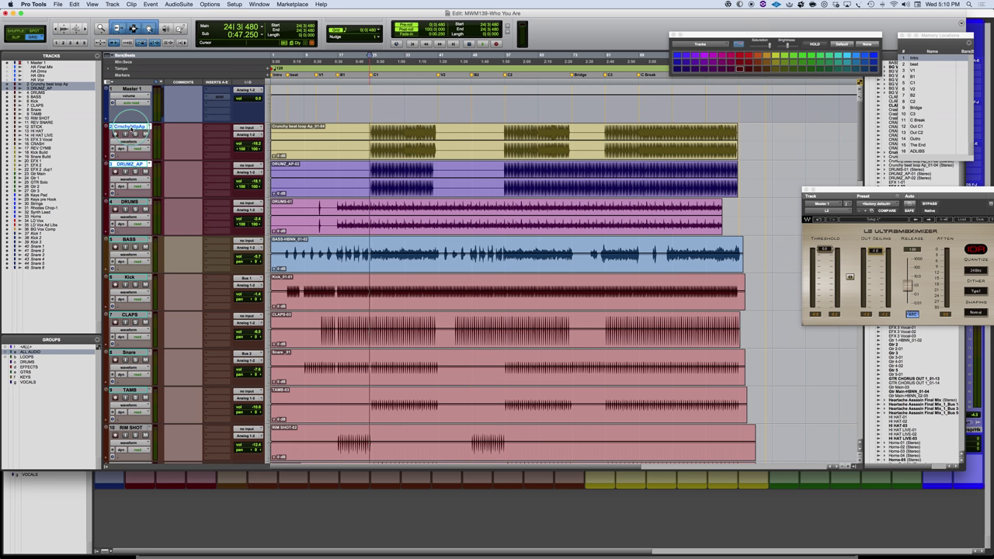
{"action": "double_click", "coordinate": [128, 126]}
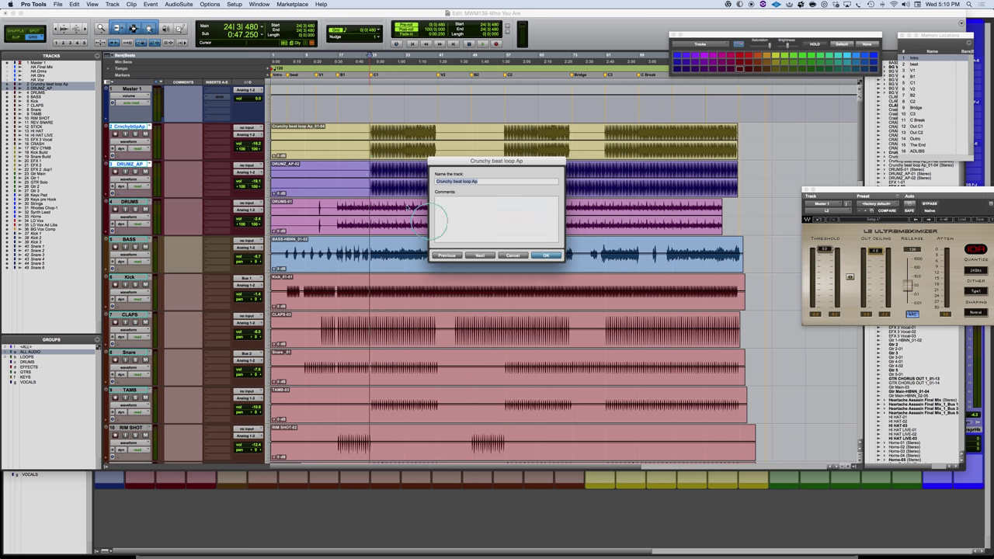
{"action": "key", "text": "Escape"}
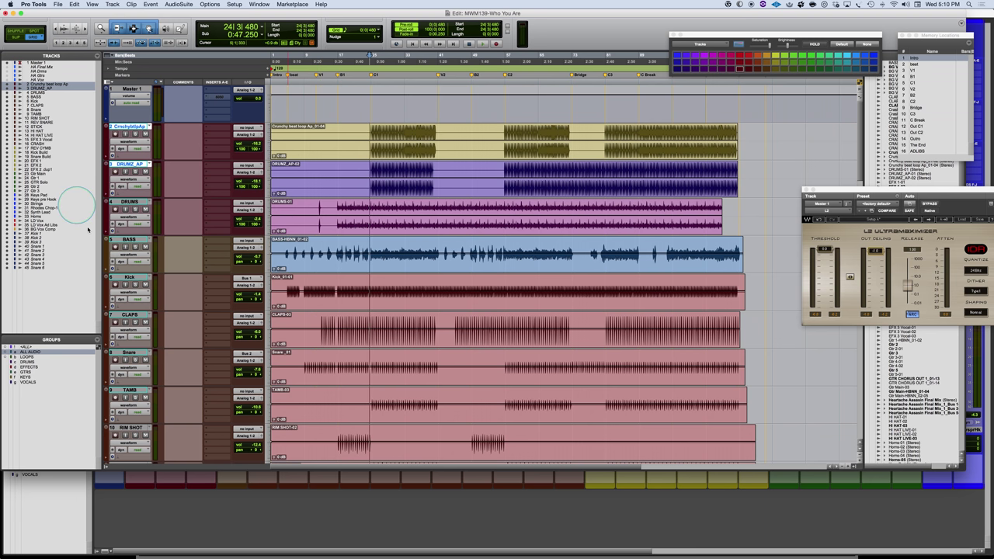
{"action": "key", "text": "super+g"}
{"action": "type", "text": "Beat Loop"}
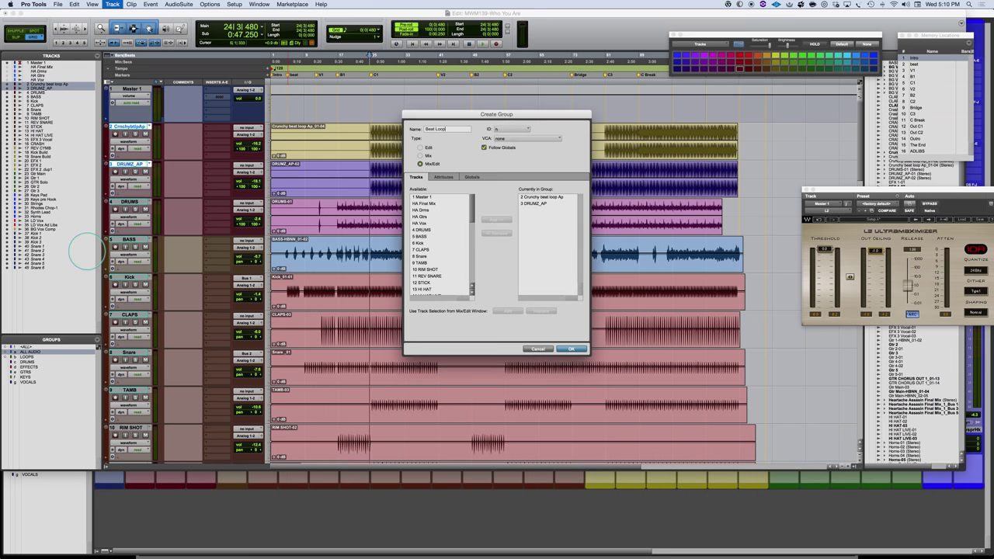
{"action": "key", "text": "Return"}
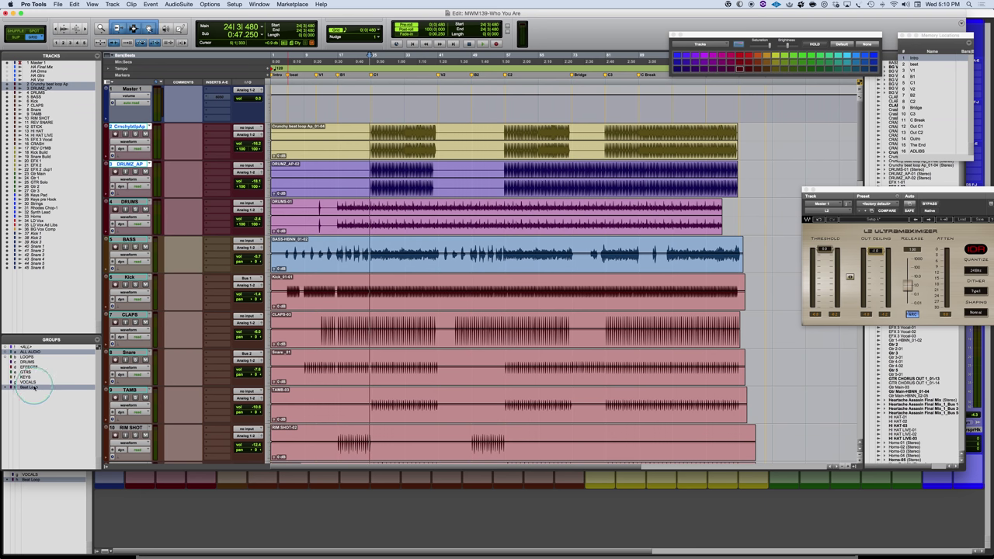
- Deactivate the ALL AUDIO group and look over the drum tracks down to HI HAT
{"action": "left_click", "coordinate": [39, 352]}
{"action": "left_click", "coordinate": [232, 261]}
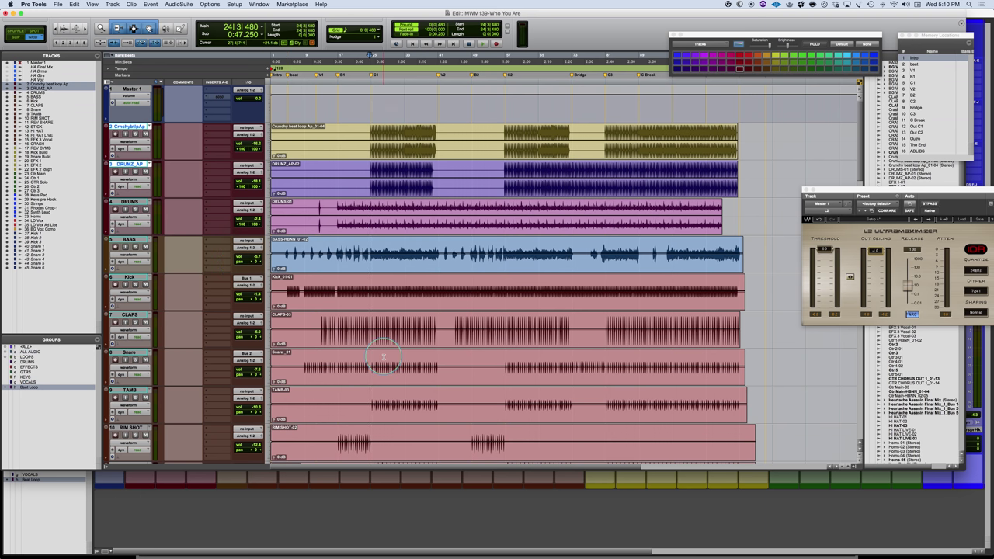
{"action": "scroll", "coordinate": [388, 355], "scroll_direction": "down", "scroll_amount": 4}
{"action": "left_click", "coordinate": [118, 238]}
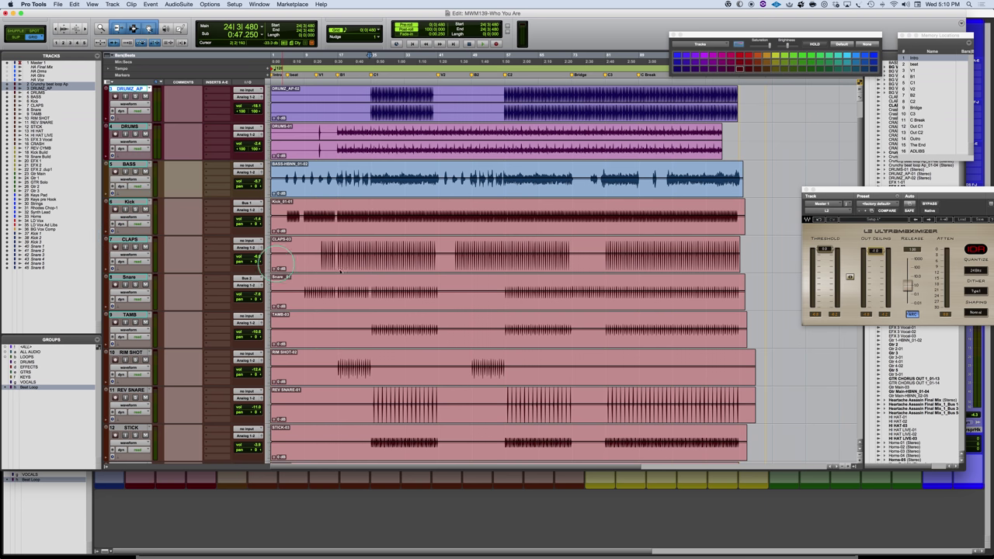
{"action": "scroll", "coordinate": [444, 269], "scroll_direction": "down", "scroll_amount": 2}
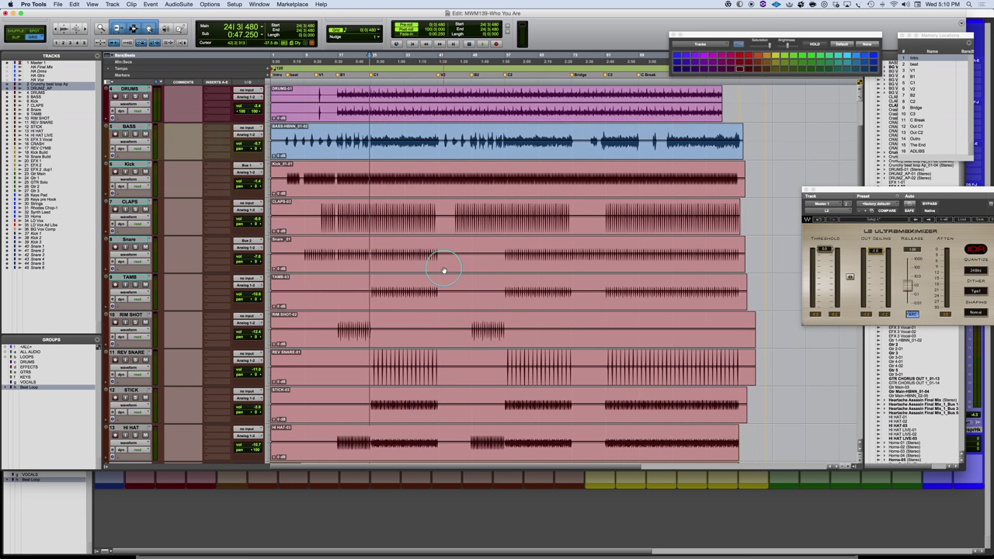
- Group the HI HAT and HI HAT LIVE tracks as a Mix/Edit group named Hats
{"action": "scroll", "coordinate": [443, 270], "scroll_direction": "down", "scroll_amount": 3}
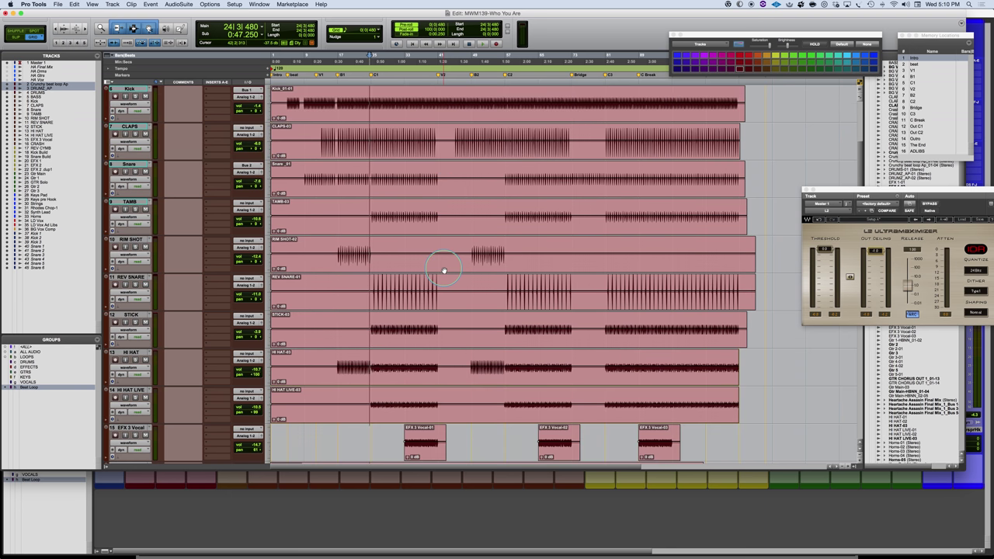
{"action": "scroll", "coordinate": [418, 290], "scroll_direction": "down", "scroll_amount": 2}
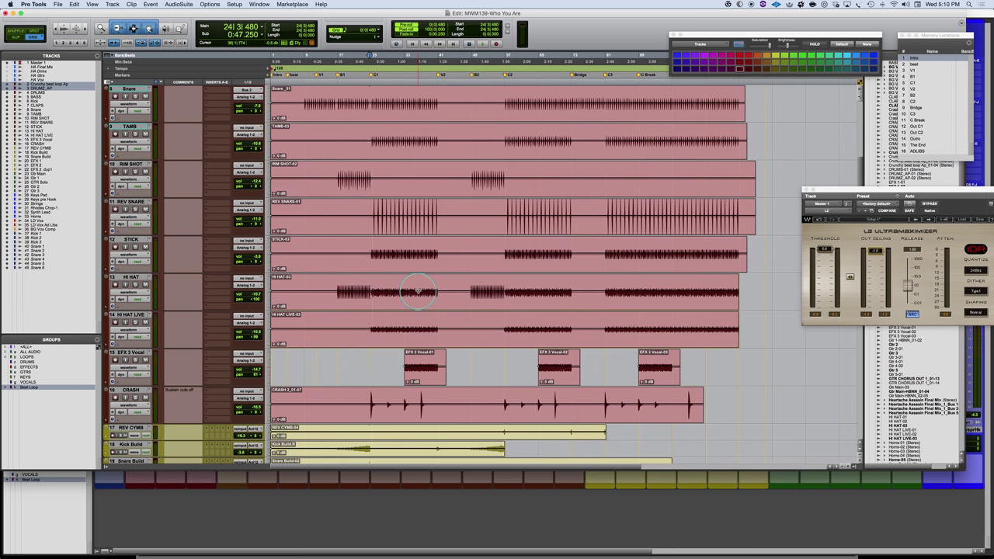
{"action": "left_click", "coordinate": [128, 276]}
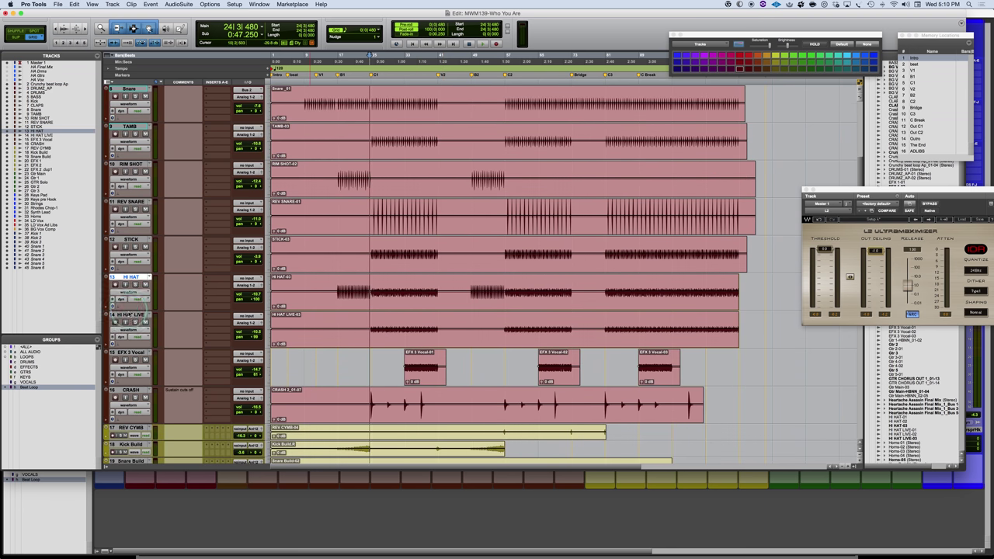
{"action": "left_click", "coordinate": [130, 315], "text": "shift"}
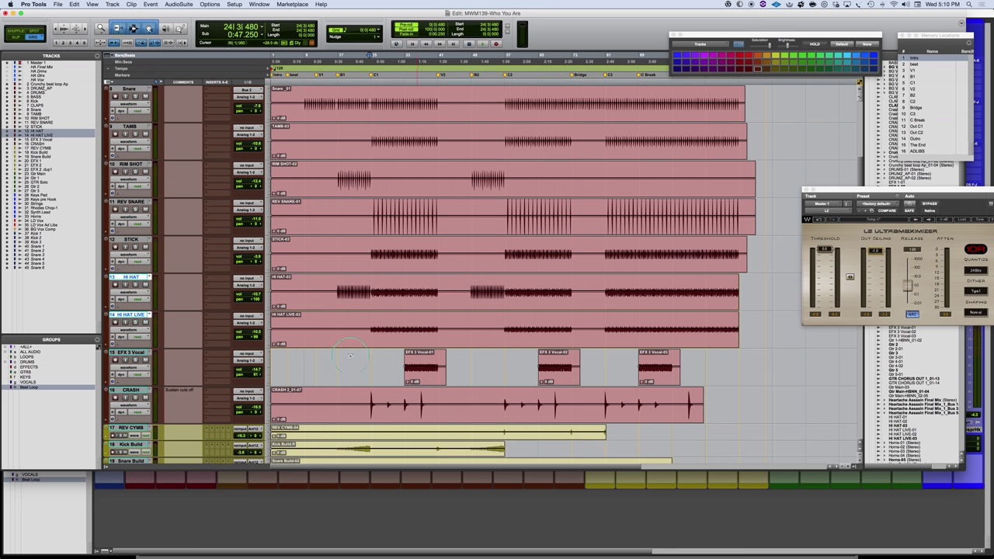
{"action": "key", "text": "super+g"}
{"action": "type", "text": "Hats"}
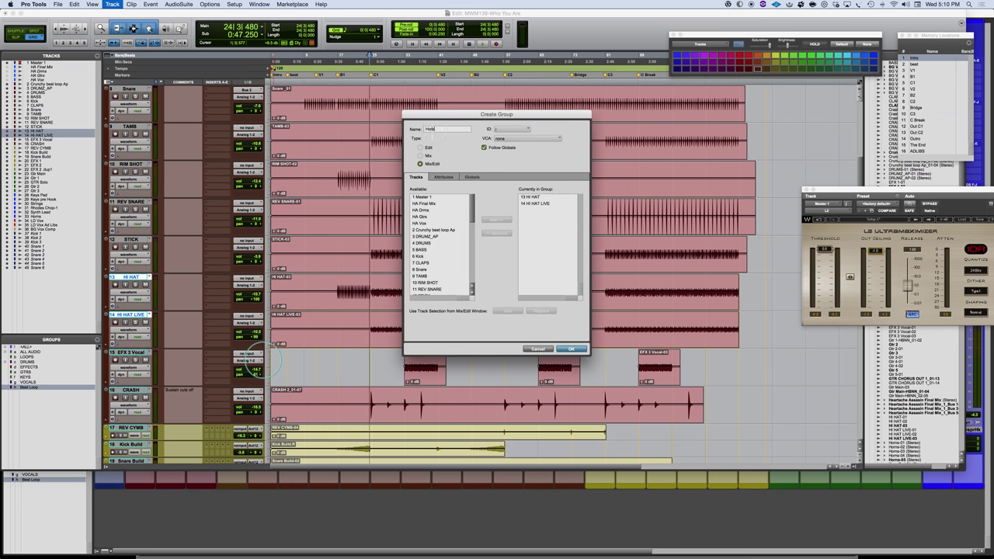
{"action": "key", "text": "Return"}
- Group the Gtr 2 and Gtr 3 tracks as a Mix/Edit group named CH Gtrs
{"action": "scroll", "coordinate": [448, 354], "scroll_direction": "down", "scroll_amount": 2}
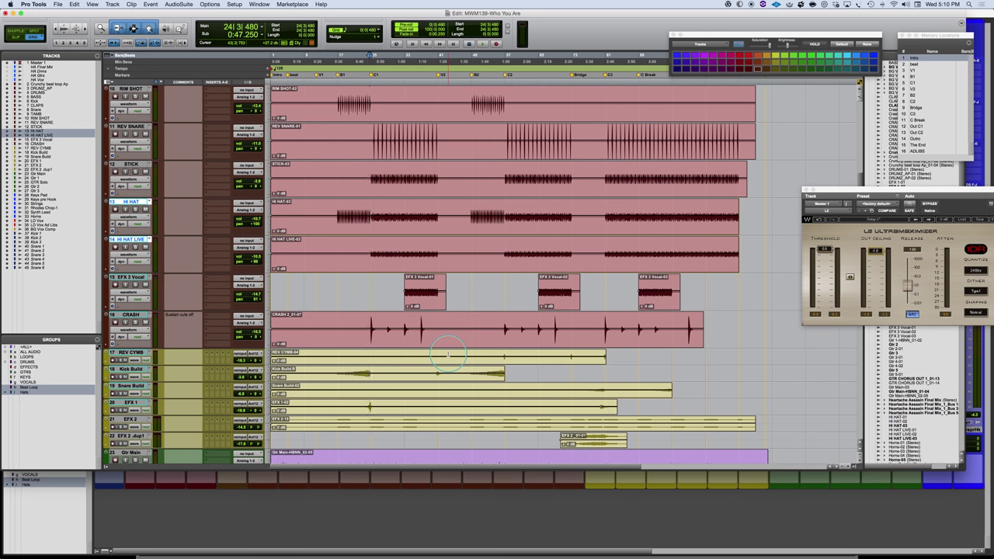
{"action": "scroll", "coordinate": [448, 354], "scroll_direction": "down", "scroll_amount": 2}
{"action": "scroll", "coordinate": [448, 355], "scroll_direction": "down", "scroll_amount": 2}
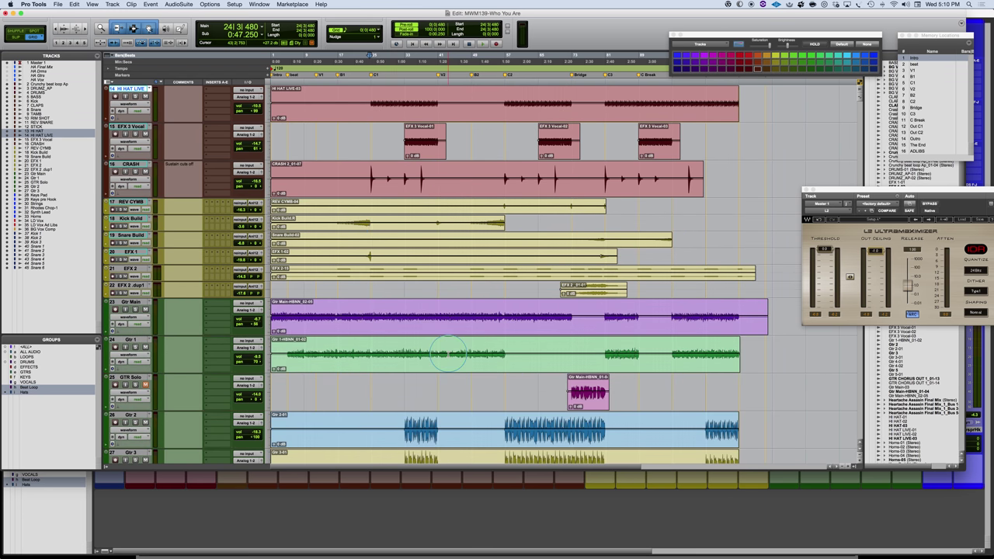
{"action": "scroll", "coordinate": [388, 249], "scroll_direction": "down", "scroll_amount": 2}
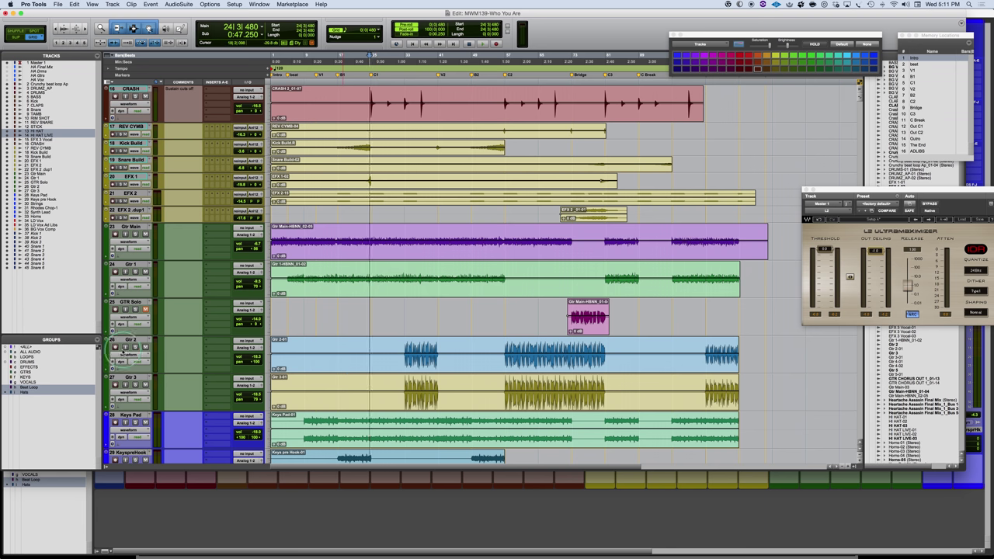
{"action": "left_click", "coordinate": [131, 340]}
{"action": "left_click", "coordinate": [132, 377], "text": "shift"}
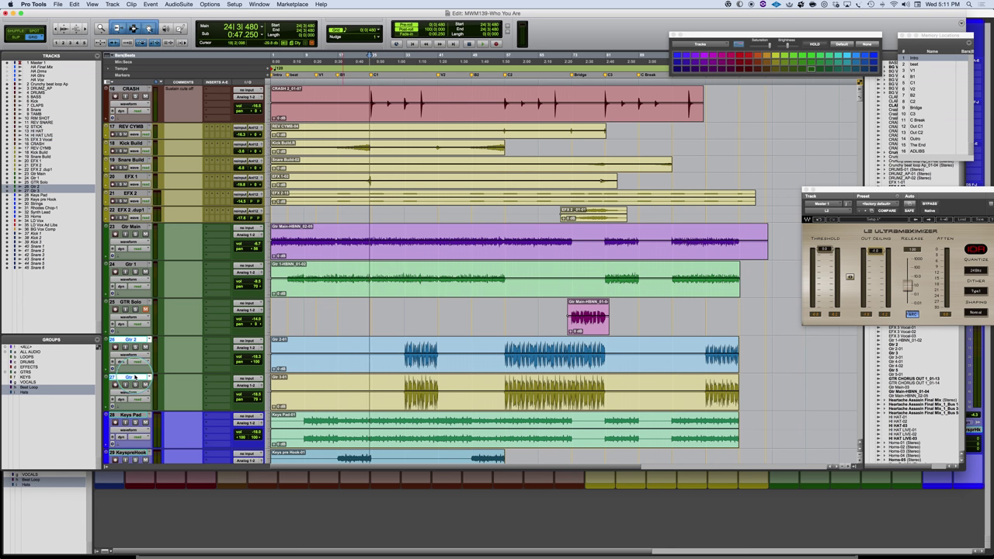
{"action": "key", "text": "super+g"}
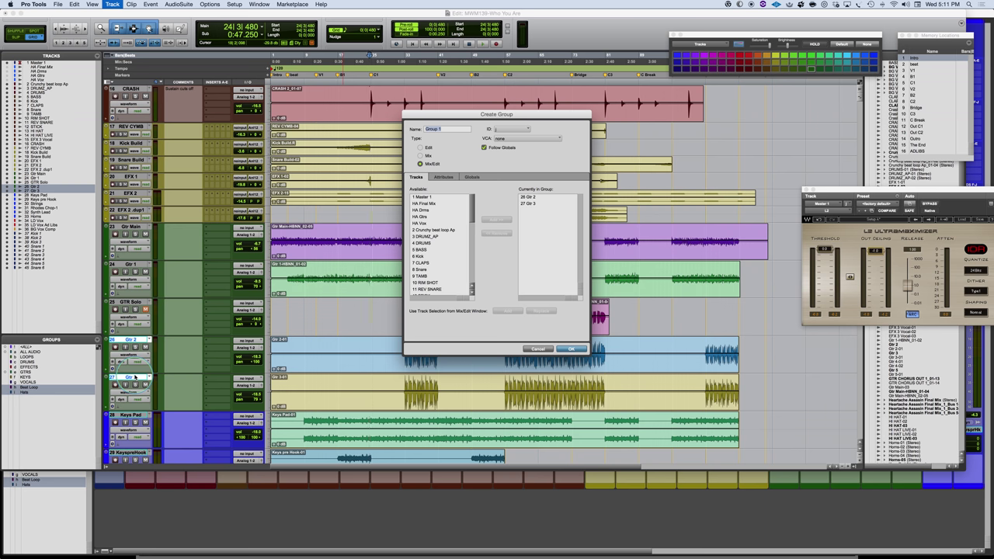
{"action": "type", "text": "H Gt"}
{"action": "key", "text": "Return"}
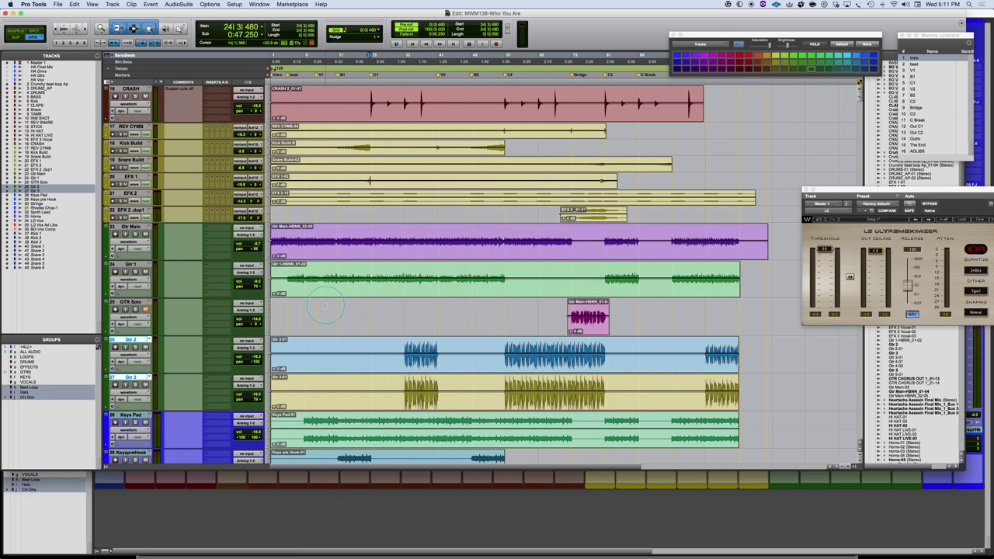
- Check the keys and vocal tracks and move the Strings track above Keys pre Hook
{"action": "scroll", "coordinate": [326, 305], "scroll_direction": "down", "scroll_amount": 8}
{"action": "scroll", "coordinate": [325, 305], "scroll_direction": "down", "scroll_amount": 1}
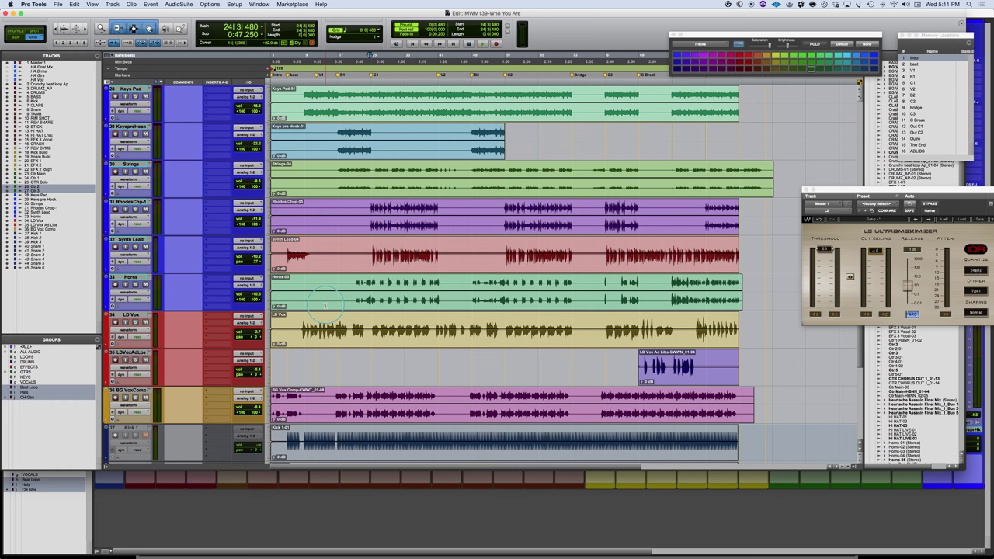
{"action": "scroll", "coordinate": [387, 307], "scroll_direction": "up", "scroll_amount": 5}
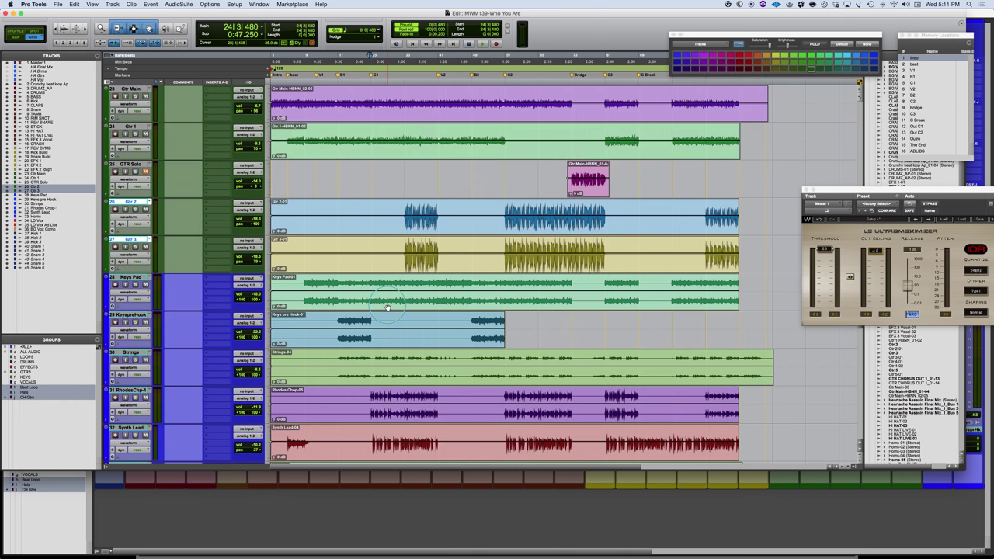
{"action": "scroll", "coordinate": [386, 307], "scroll_direction": "down", "scroll_amount": 1}
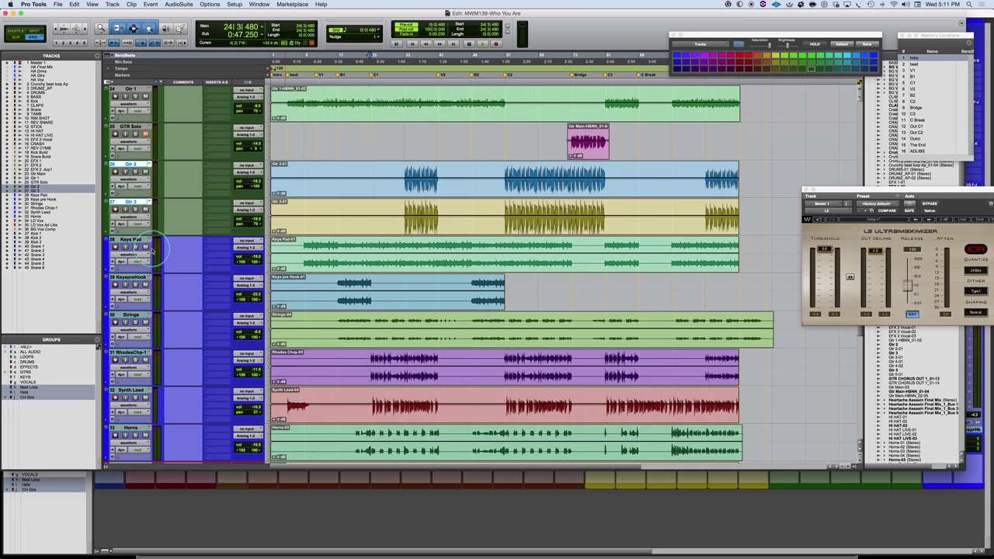
{"action": "left_click_drag", "start_coordinate": [130, 315], "coordinate": [131, 278]}
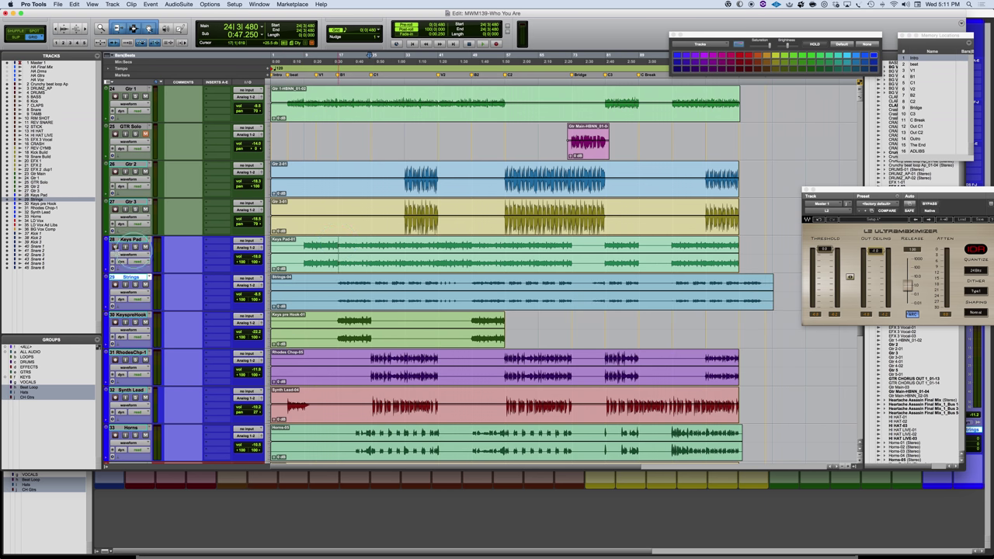
- Solo Keys Pad and Keys pre Hook and play both from bar 17 to compare them
{"action": "left_click", "coordinate": [135, 248]}
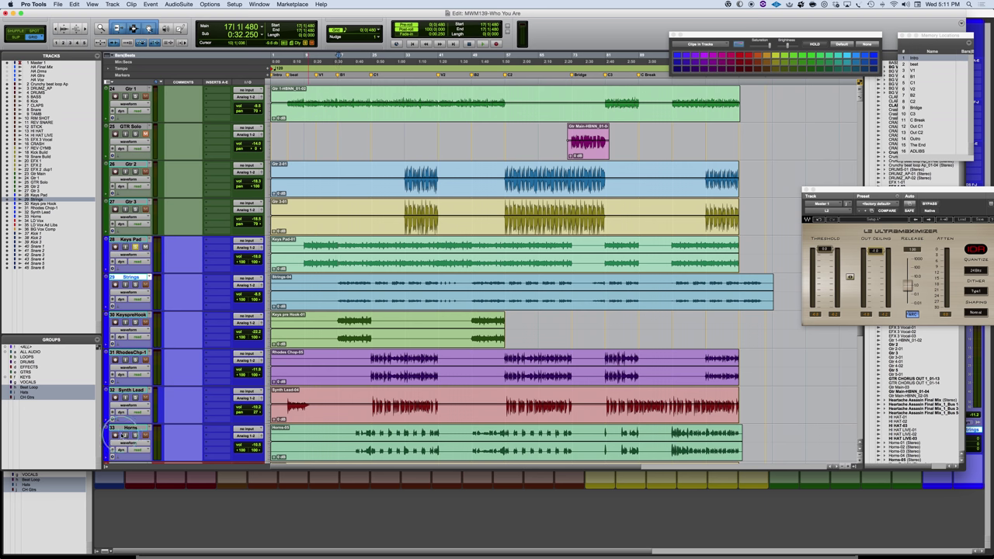
{"action": "key", "text": "space"}
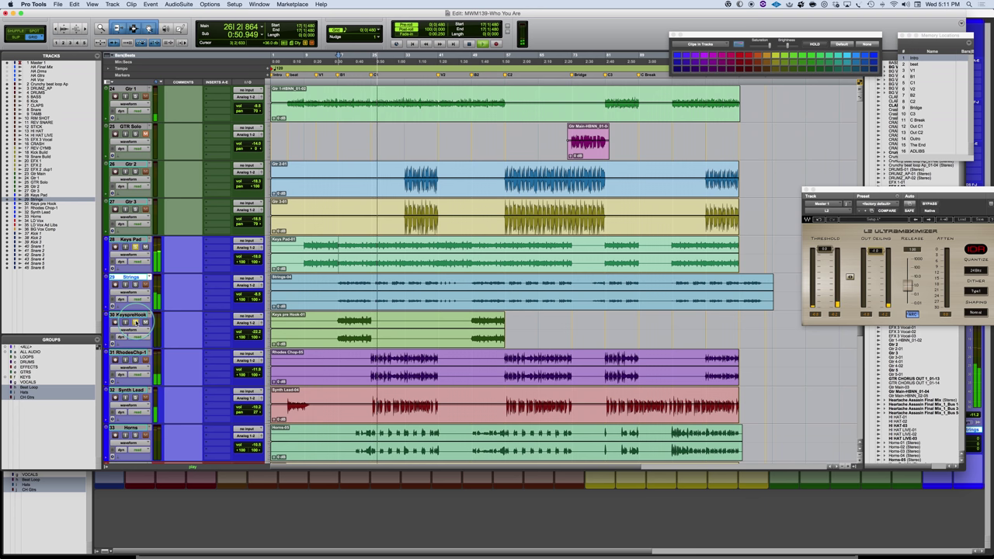
{"action": "key", "text": "space"}
{"action": "key", "text": "space"}
{"action": "left_click", "coordinate": [136, 322]}
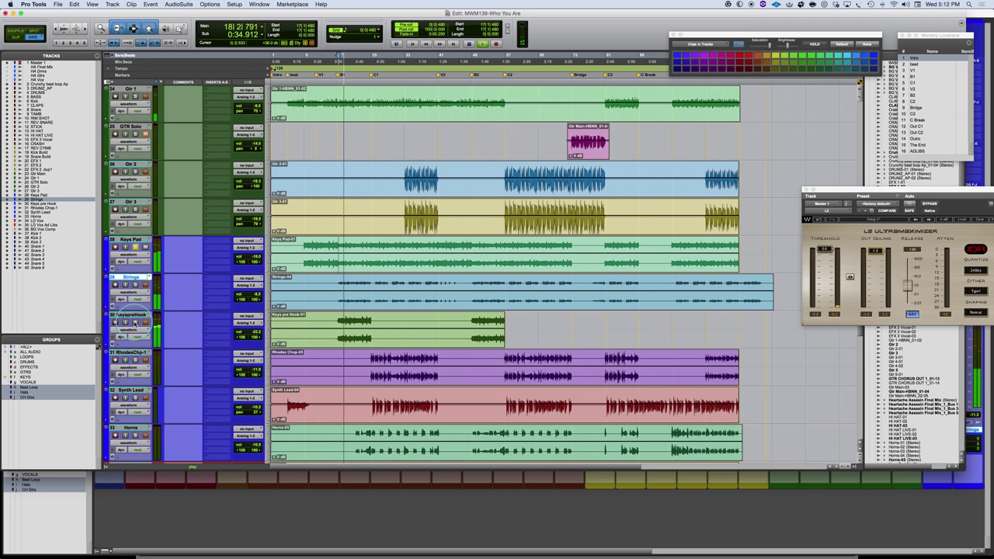
- Insert a multi-mono Trim plug-in on Keys pre Hook, invert its phase and play the soloed keys again
{"action": "left_click", "coordinate": [227, 316]}
{"action": "left_click", "coordinate": [222, 318]}
{"action": "mouse_move", "coordinate": [233, 339]}
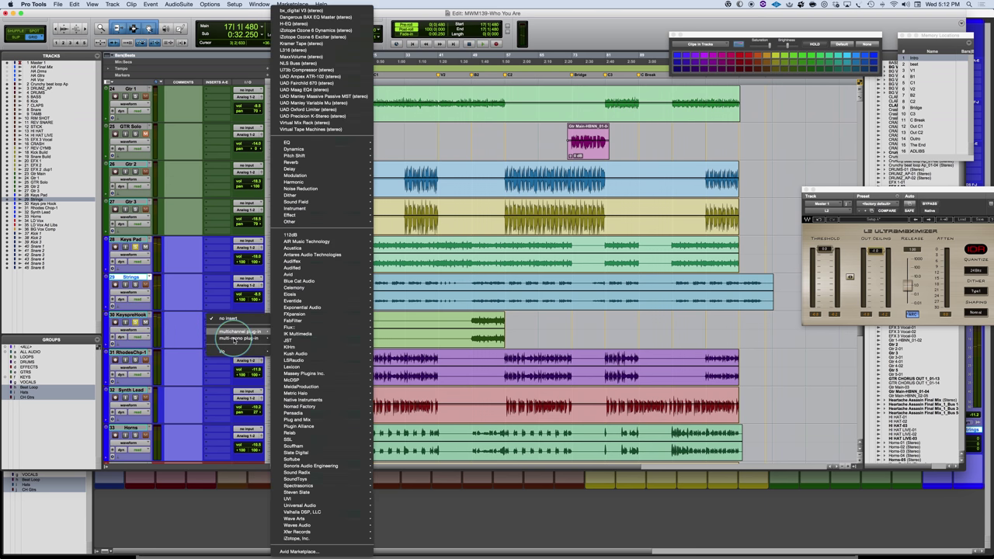
{"action": "mouse_move", "coordinate": [319, 294]}
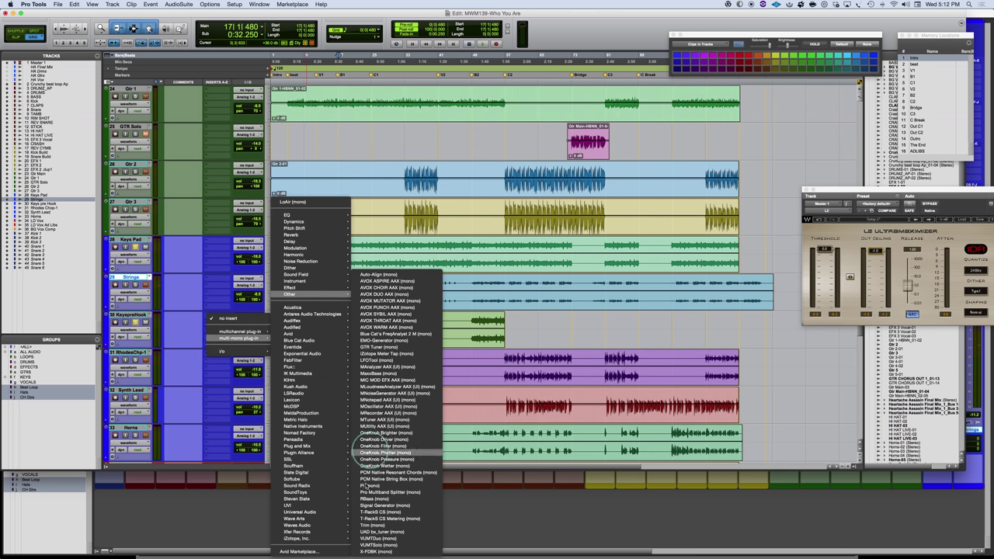
{"action": "left_click", "coordinate": [373, 525]}
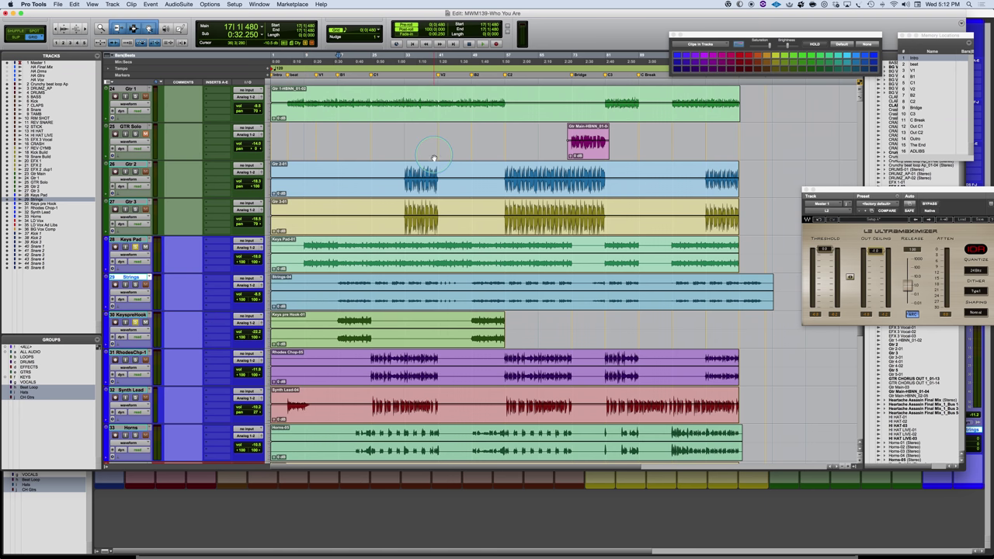
{"action": "left_click", "coordinate": [451, 70]}
{"action": "key", "text": "space"}
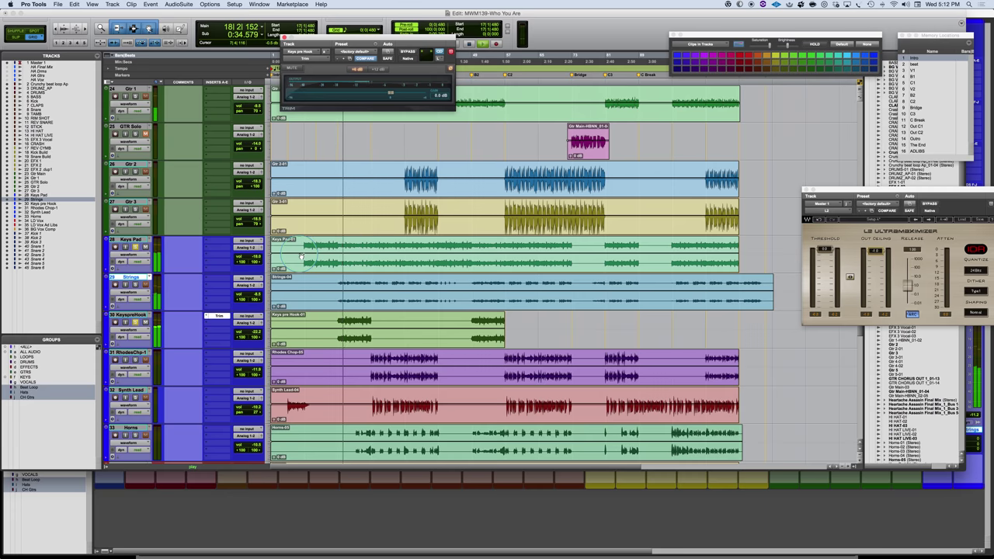
- Raise the Keys pre Hook fader to -21.0 dB in the Mix window, then return to the Edit window and stop playback
{"action": "key", "text": "super+equal"}
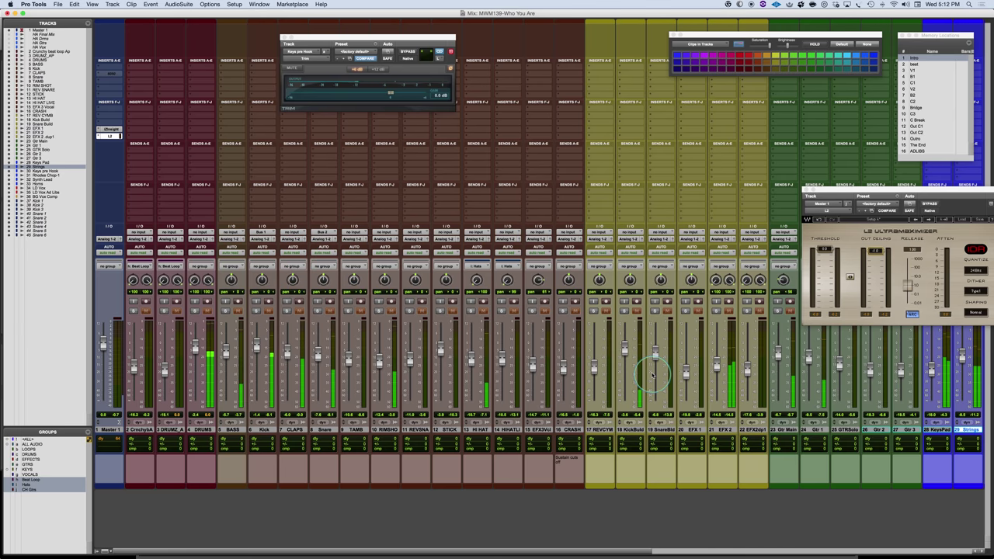
{"action": "scroll", "coordinate": [652, 375], "scroll_direction": "right", "scroll_amount": 10}
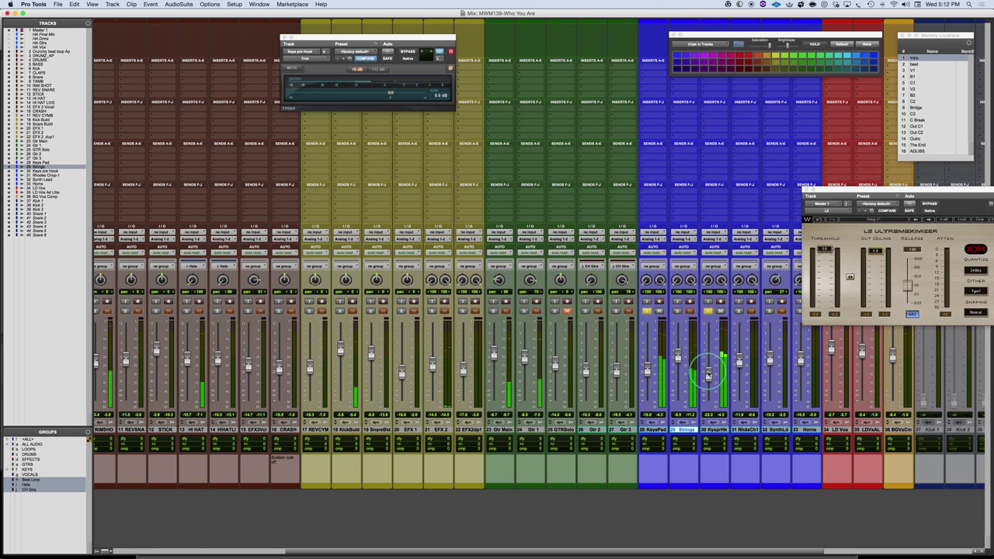
{"action": "left_click_drag", "start_coordinate": [709, 378], "coordinate": [708, 373]}
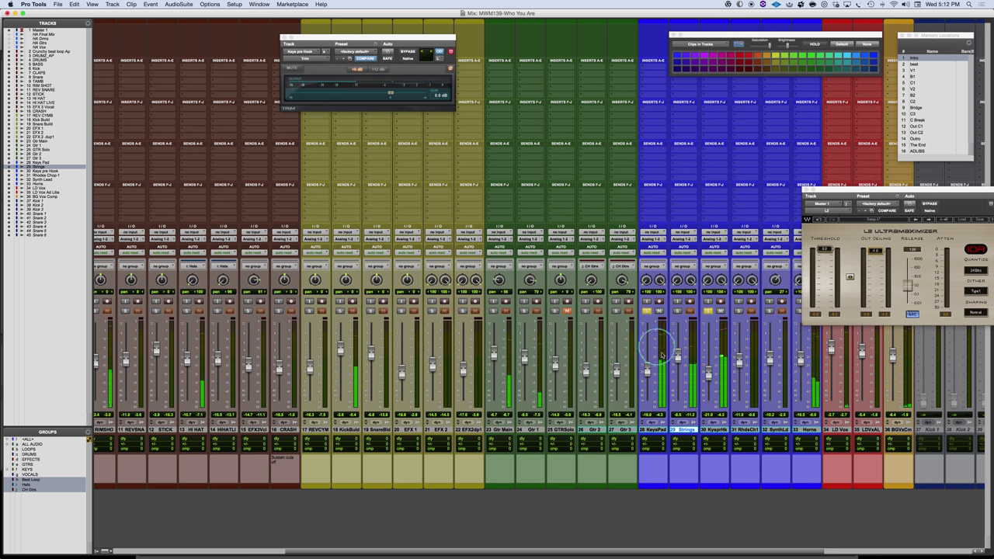
{"action": "key", "text": "super+equal"}
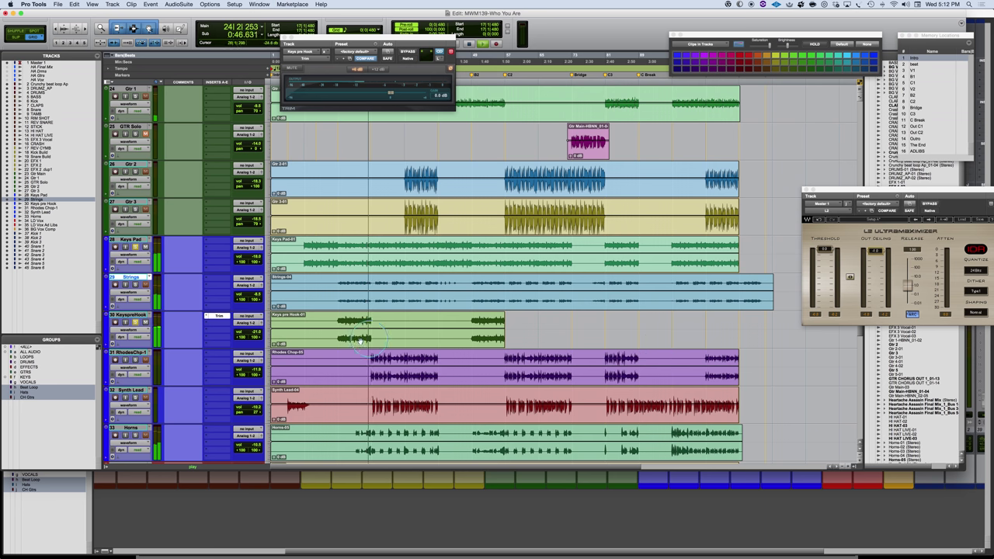
{"action": "key", "text": "space"}
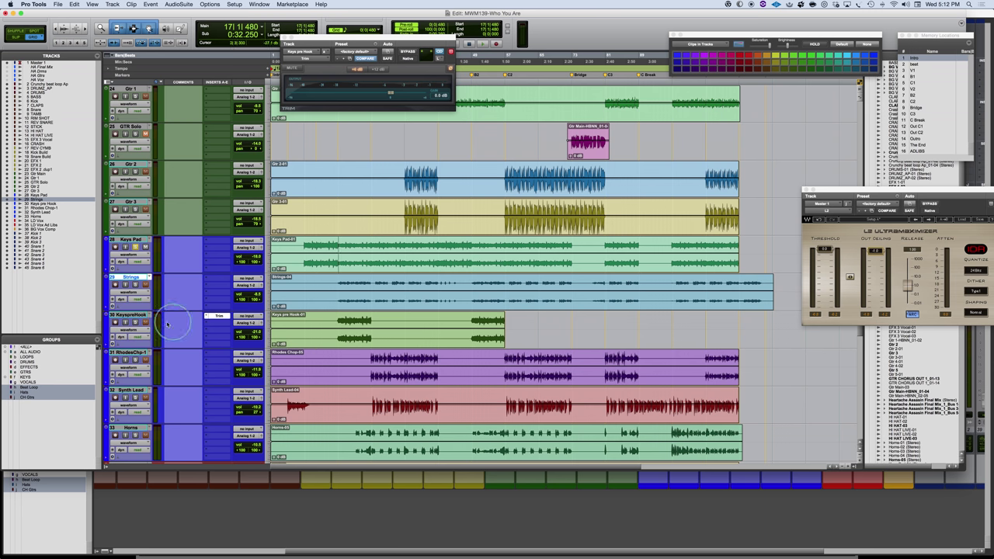
- Play the soloed keys tracks from bar 14, beat 4 into the pre-hook section and stop playback
{"action": "left_click", "coordinate": [330, 244]}
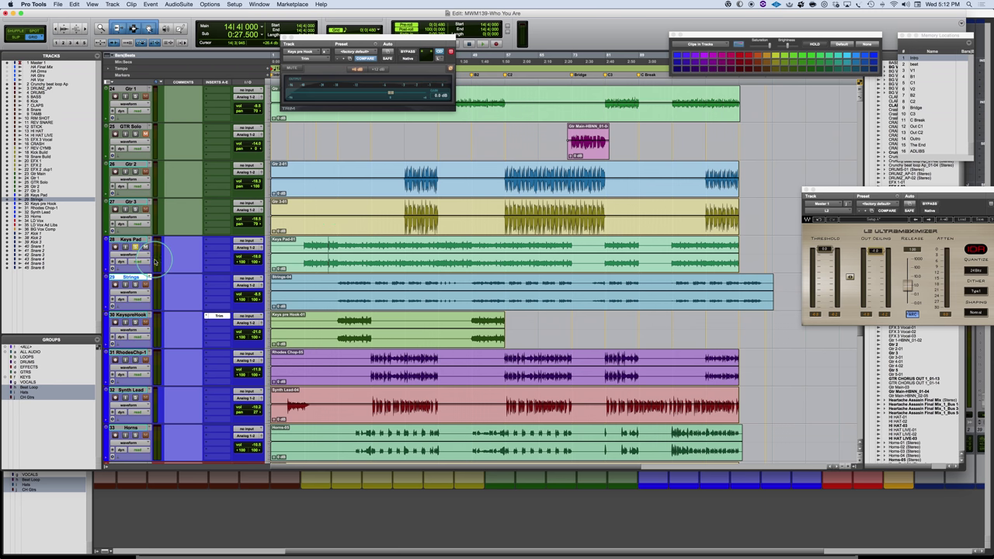
{"action": "key", "text": "space"}
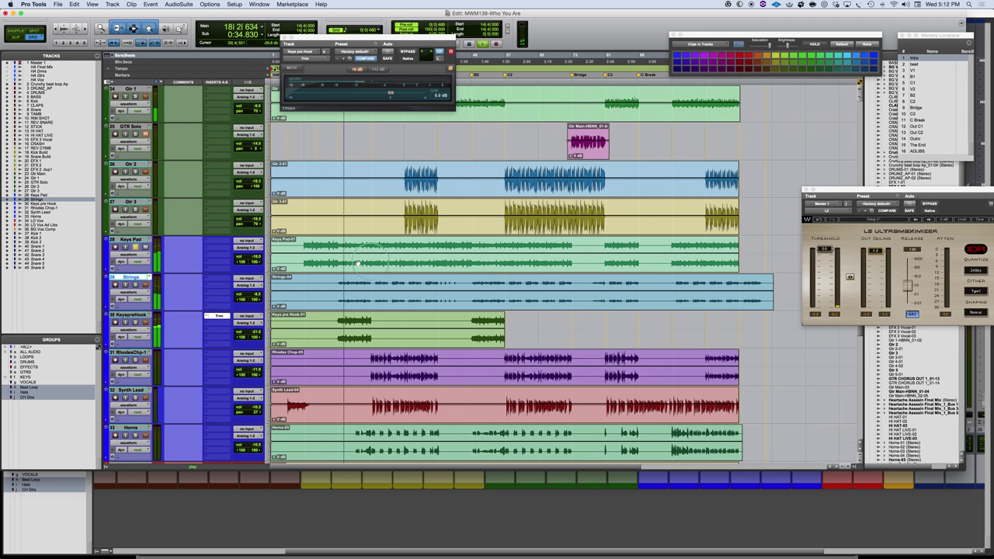
{"action": "key", "text": "space"}
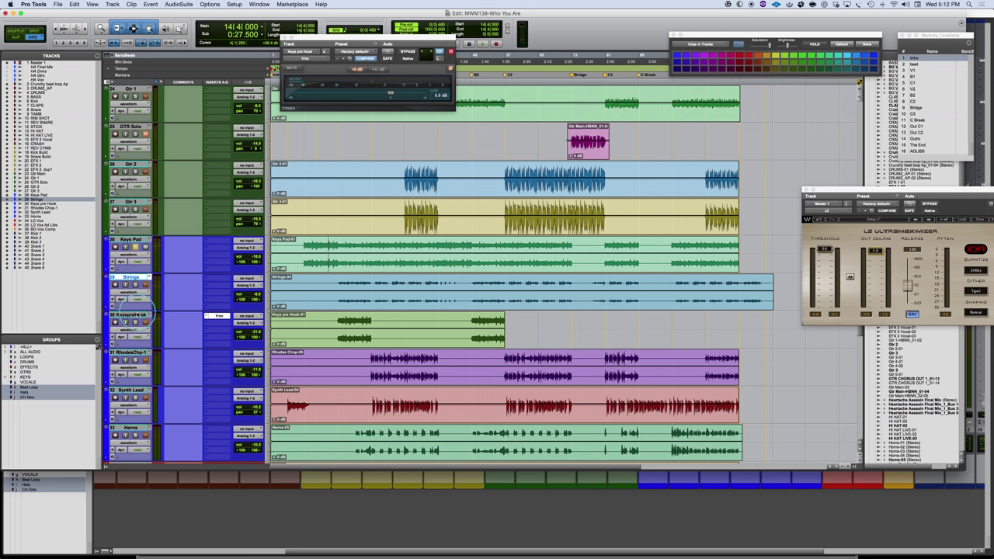
- Make the Keys pre Hook track inactive
{"action": "left_click", "coordinate": [133, 315]}
{"action": "right_click", "coordinate": [138, 315]}
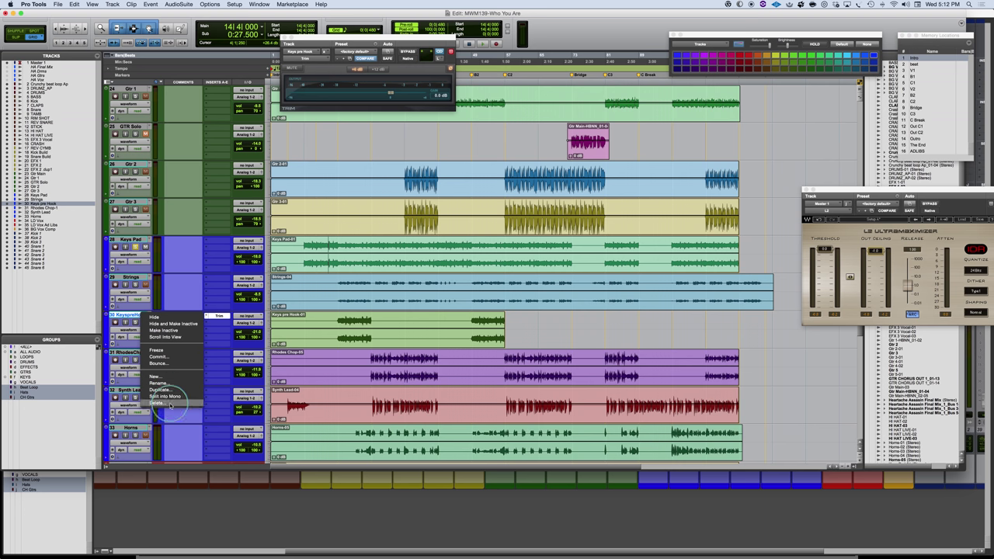
{"action": "left_click", "coordinate": [163, 330]}
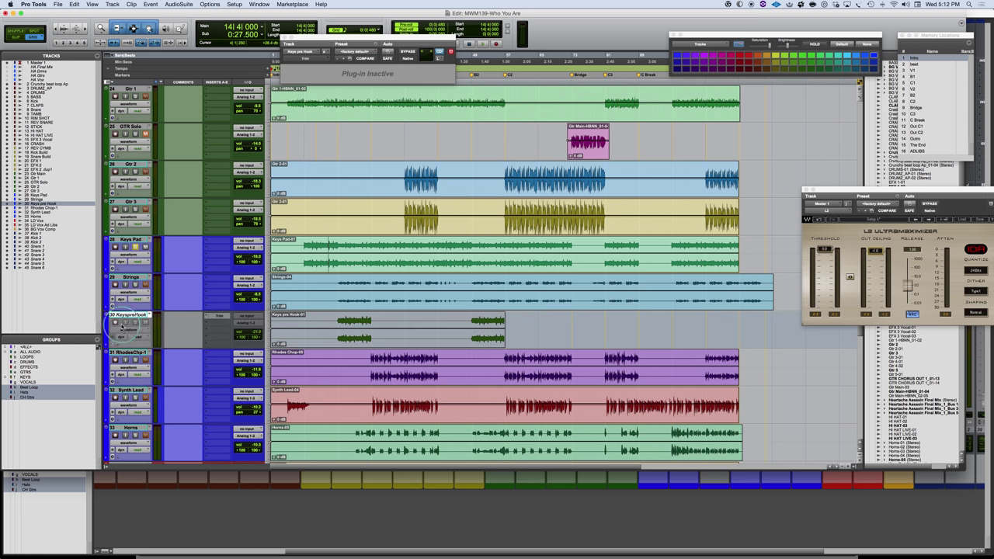
- Hide the Keys pre Hook track and move it to the end of the track list, below the last Snare track
{"action": "right_click", "coordinate": [121, 314]}
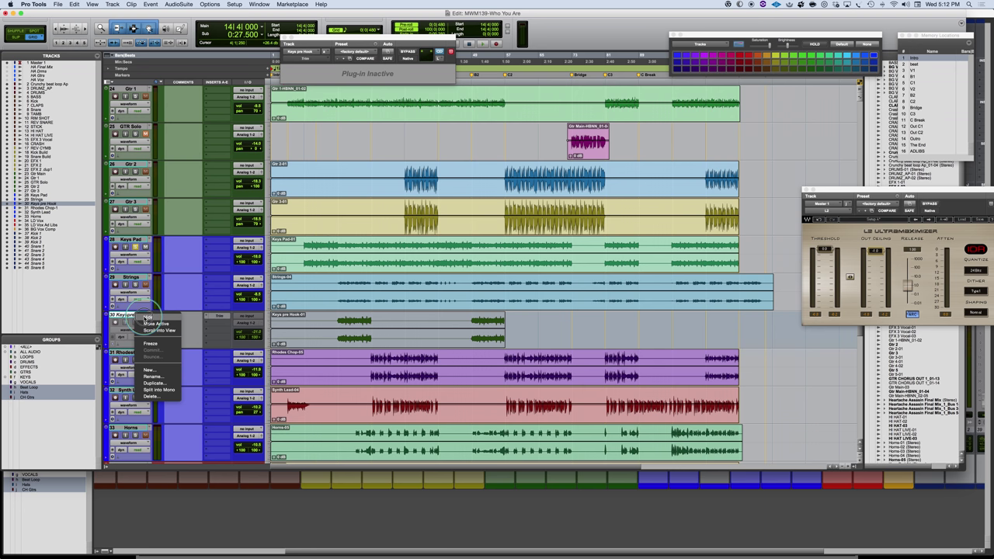
{"action": "left_click", "coordinate": [152, 321]}
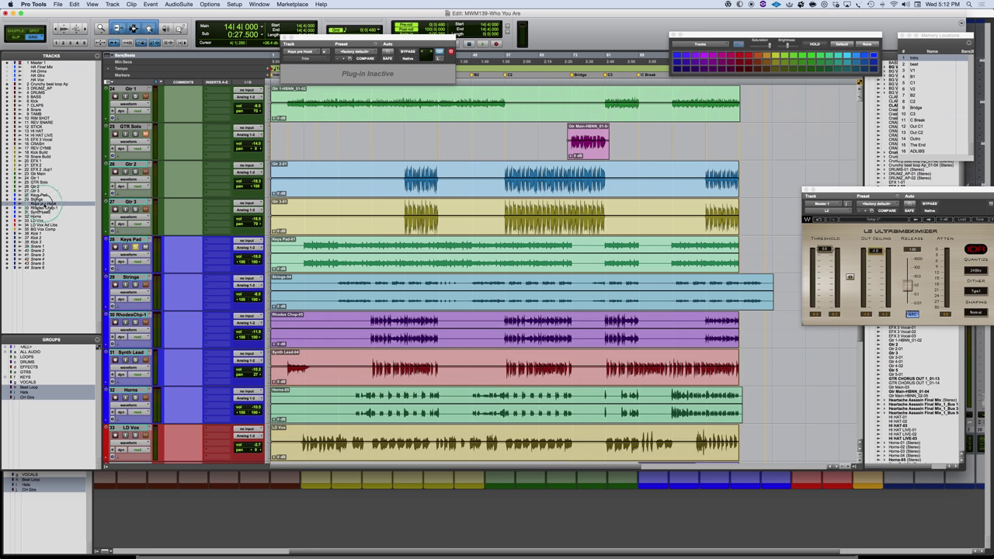
{"action": "left_click_drag", "start_coordinate": [41, 270], "coordinate": [39, 268]}
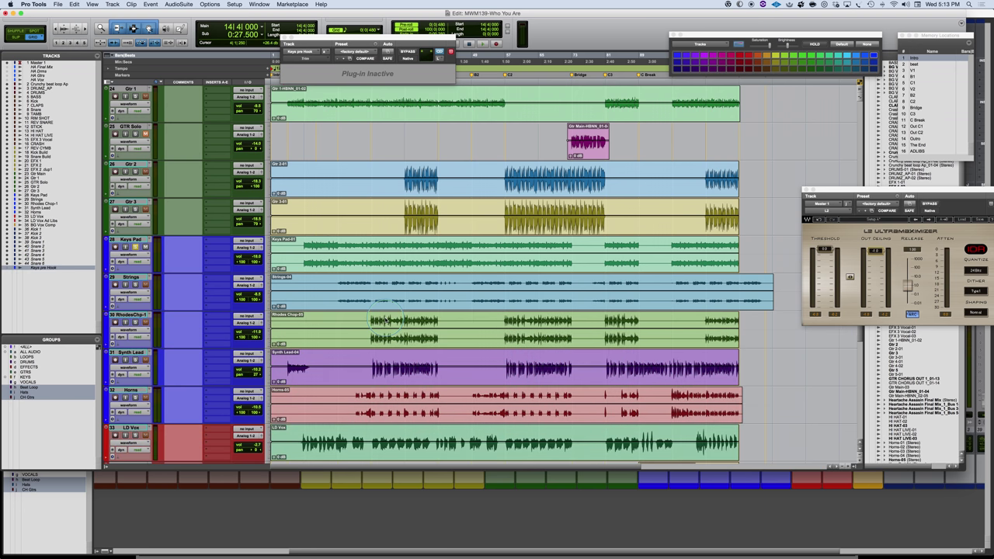
- Play the soloed Keys Pad and Strings tracks from bar 14, beat 4 and clear all track solos
{"action": "key", "text": "space"}
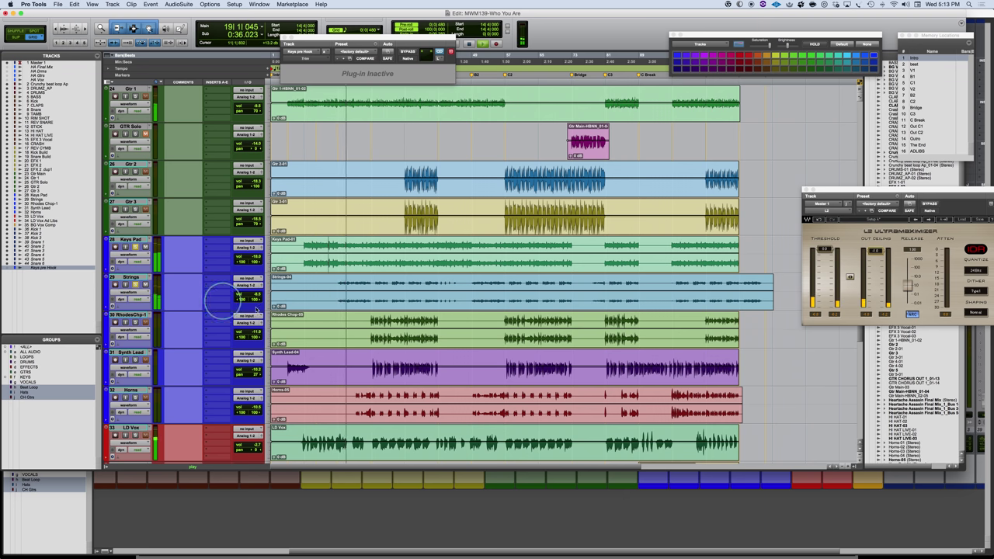
{"action": "key", "text": "space"}
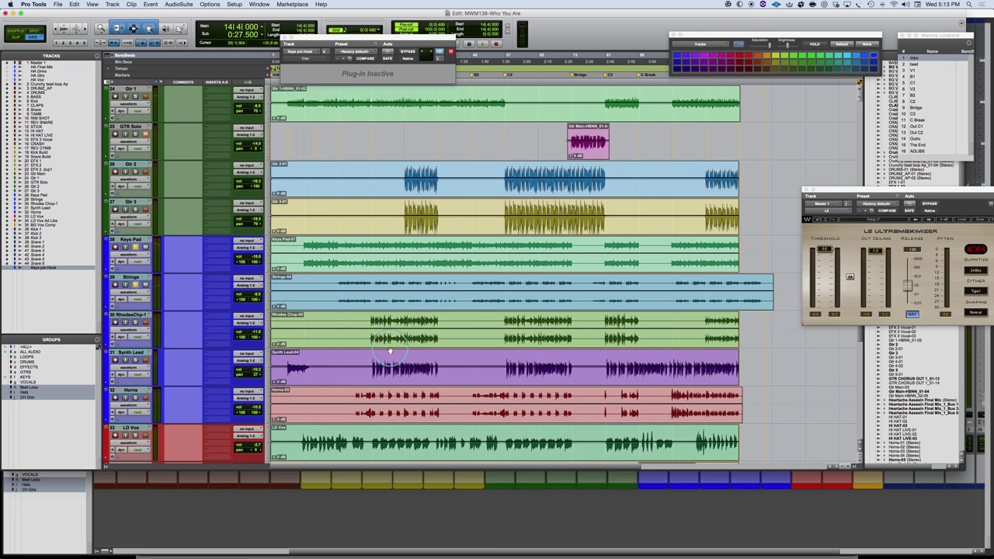
{"action": "scroll", "coordinate": [390, 352], "scroll_direction": "down", "scroll_amount": 1}
{"action": "left_click", "coordinate": [134, 247]}
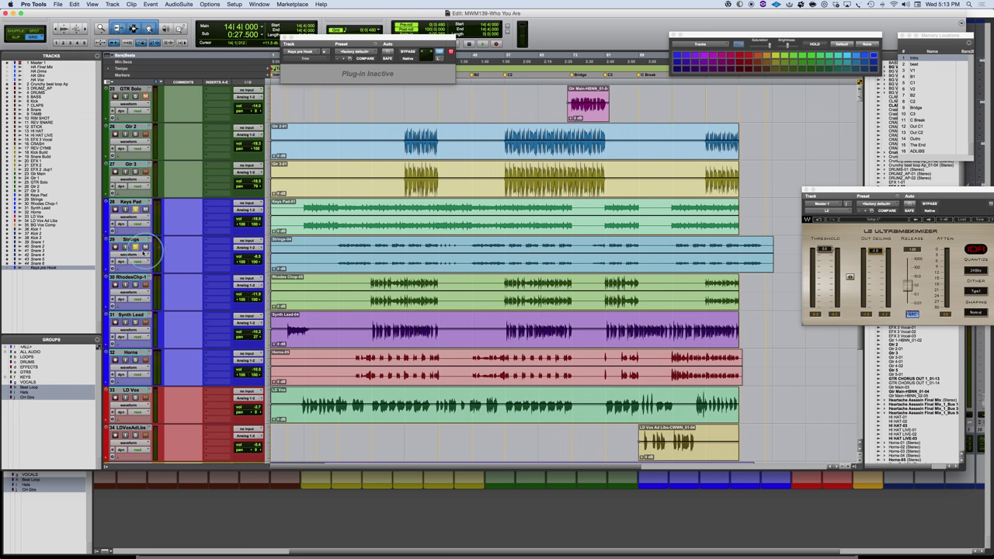
{"action": "left_click", "coordinate": [134, 247], "text": "alt"}
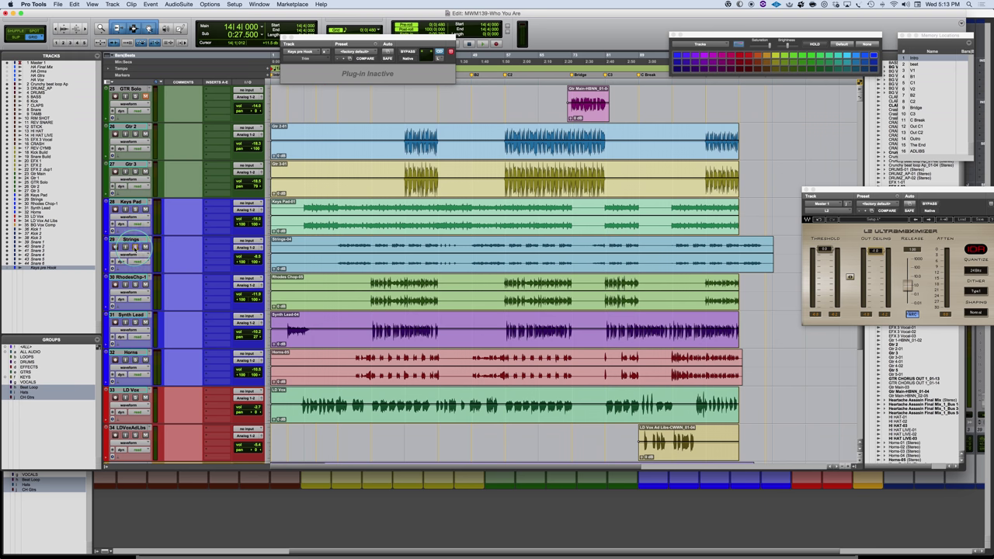
- Close the floating window of the inactive Keys pre Hook plug-in so the marker ruler is uncovered
{"action": "scroll", "coordinate": [386, 328], "scroll_direction": "down", "scroll_amount": 2}
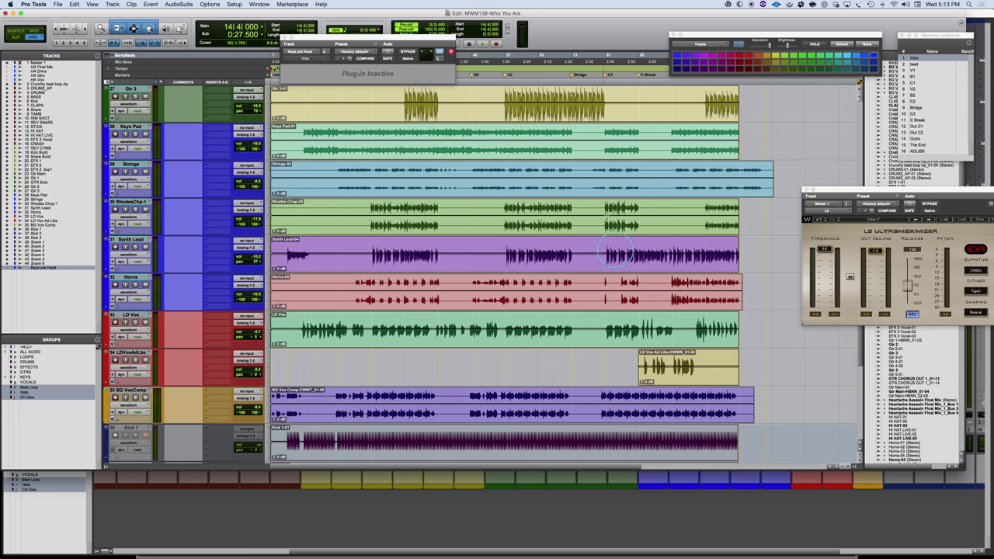
{"action": "left_click_drag", "start_coordinate": [396, 36], "coordinate": [420, 115]}
{"action": "left_click", "coordinate": [418, 116]}
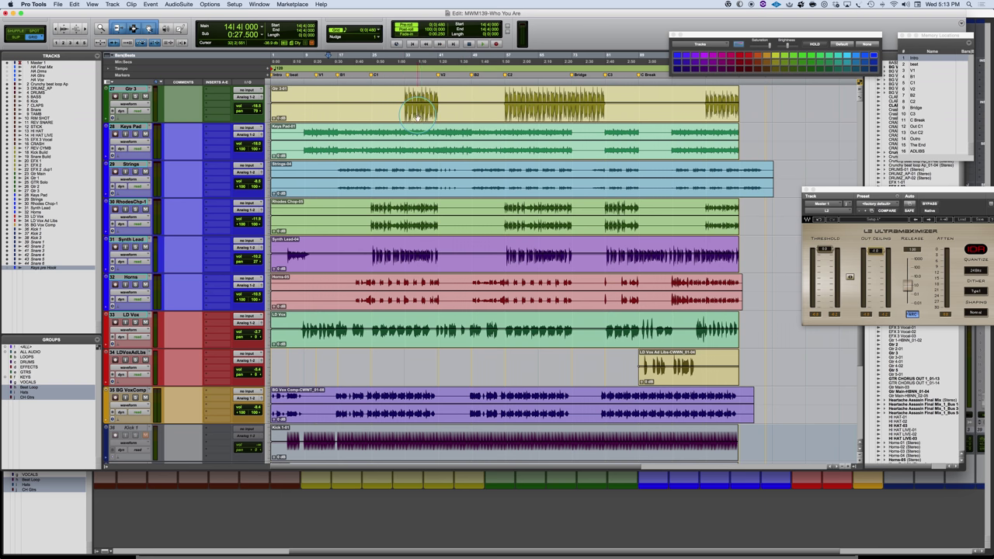
- Play the session from bar 1 into the beat section, saving the session during playback
{"action": "scroll", "coordinate": [388, 169], "scroll_direction": "up", "scroll_amount": 3}
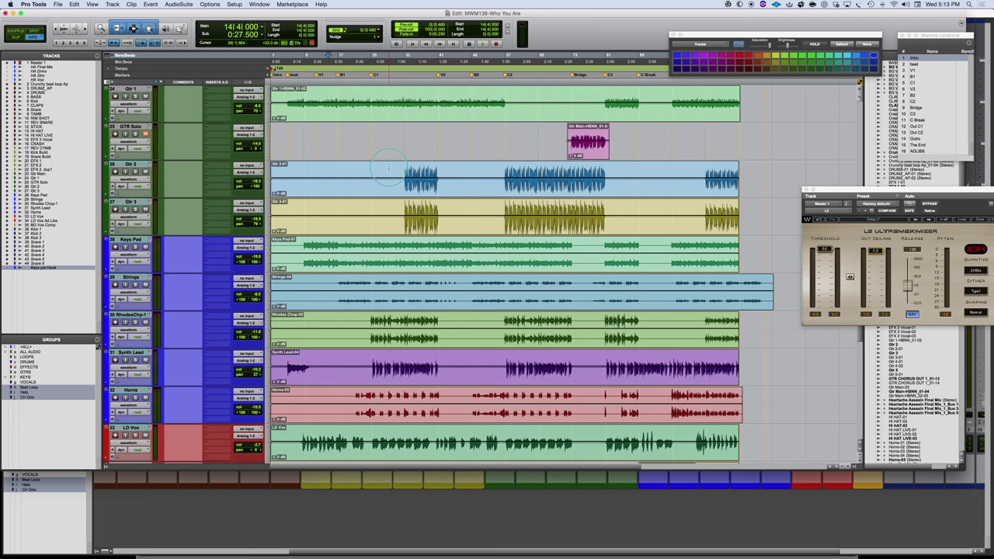
{"action": "scroll", "coordinate": [388, 169], "scroll_direction": "up", "scroll_amount": 2}
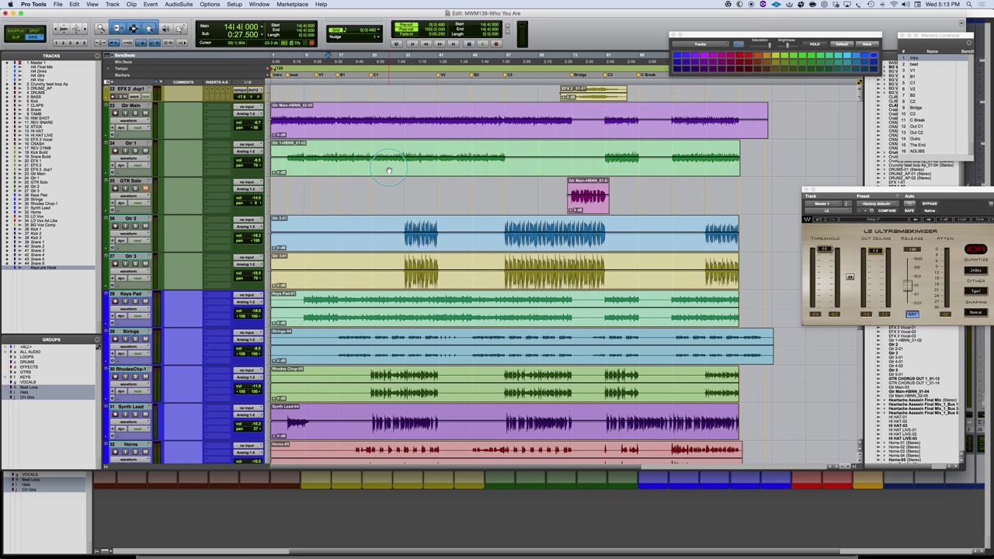
{"action": "key", "text": "super+bracketright"}
{"action": "key", "text": "super+bracketright"}
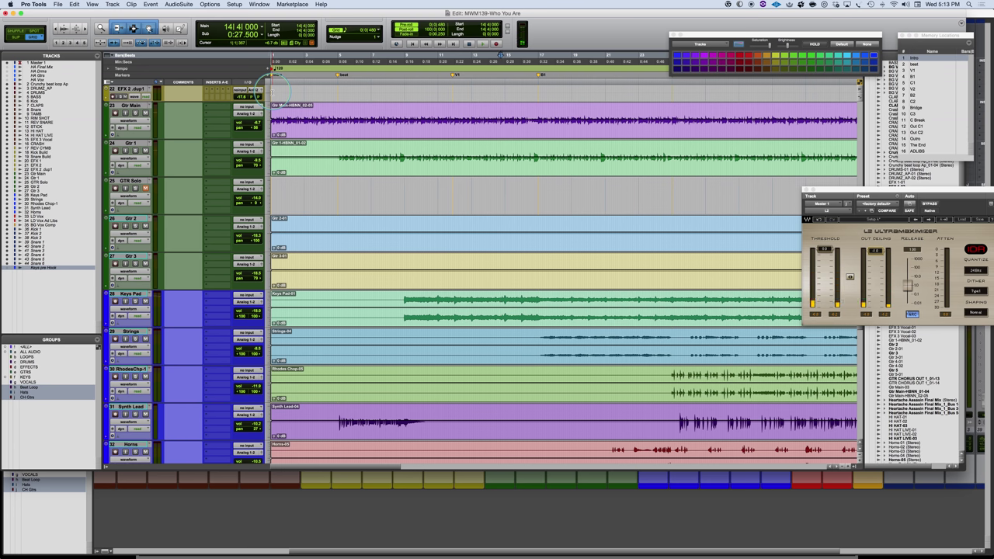
{"action": "key", "text": "space"}
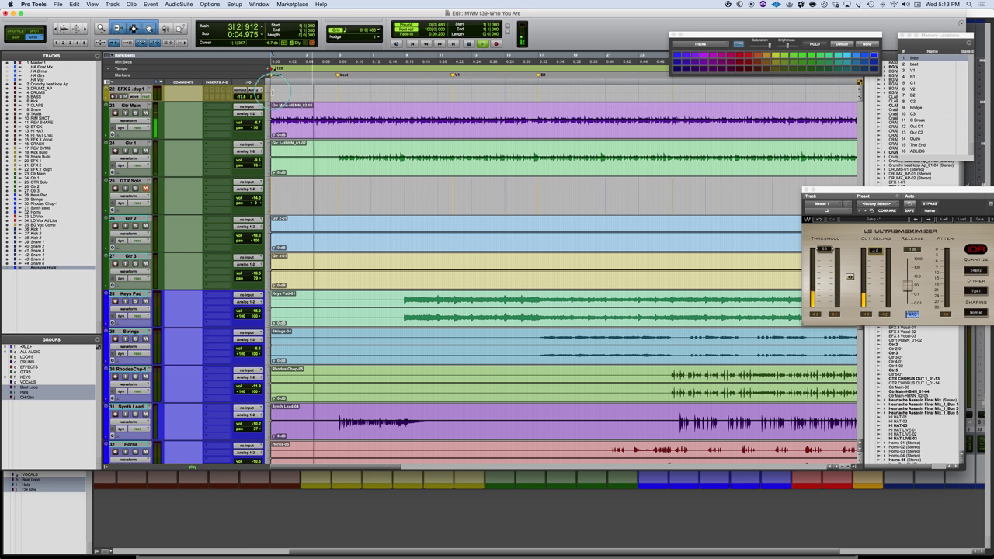
{"action": "key", "text": "super+s"}
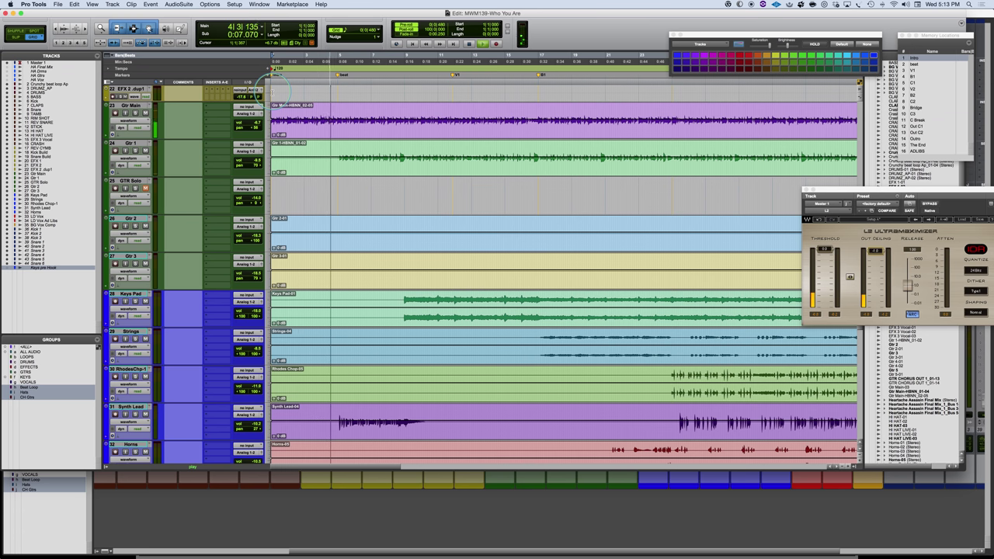
{"action": "key", "text": "super+bracketleft"}
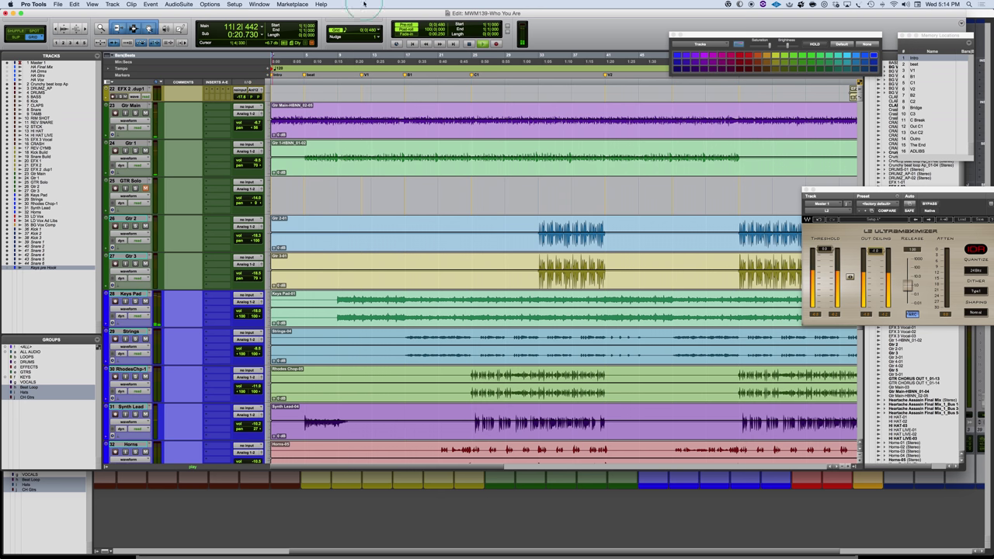
{"action": "key", "text": "space"}
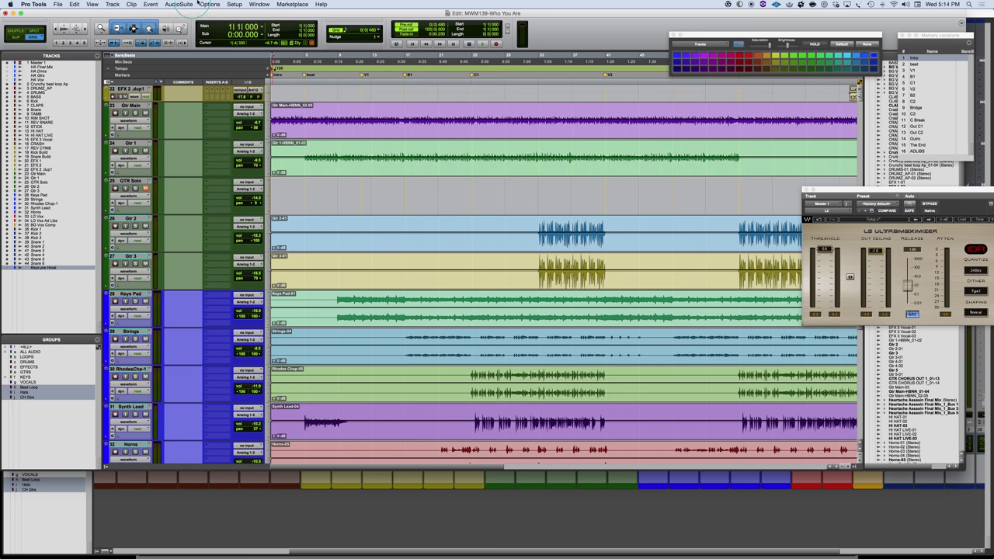
- Set up an Insert Time operation starting at 1|1|000 and ending at 2|1|000, with a length of one bar
{"action": "left_click", "coordinate": [221, 3]}
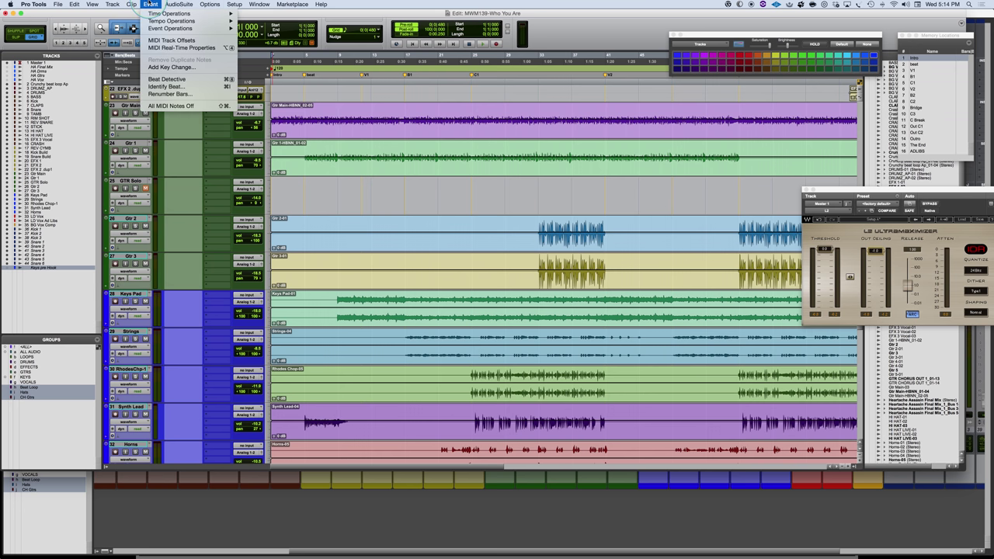
{"action": "mouse_move", "coordinate": [163, 30]}
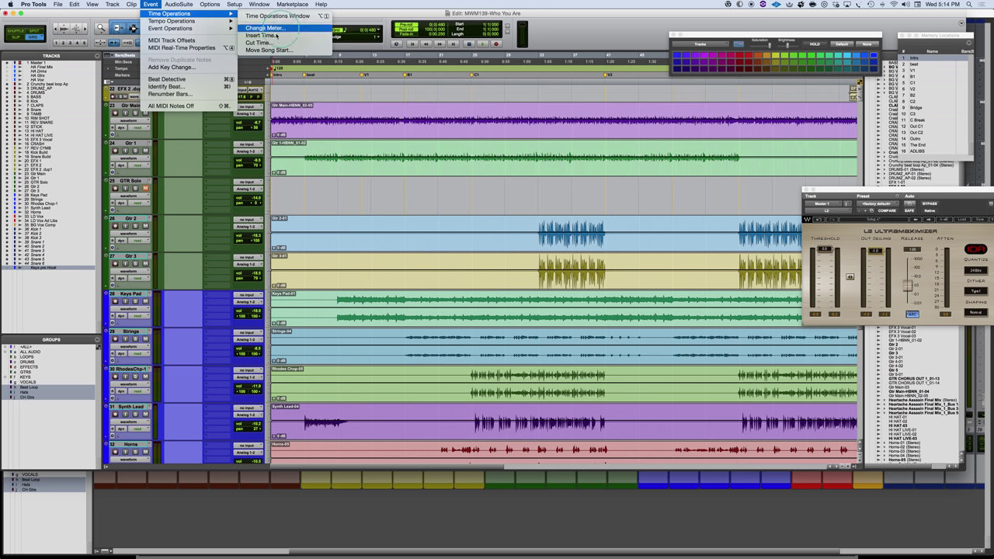
{"action": "left_click", "coordinate": [275, 35]}
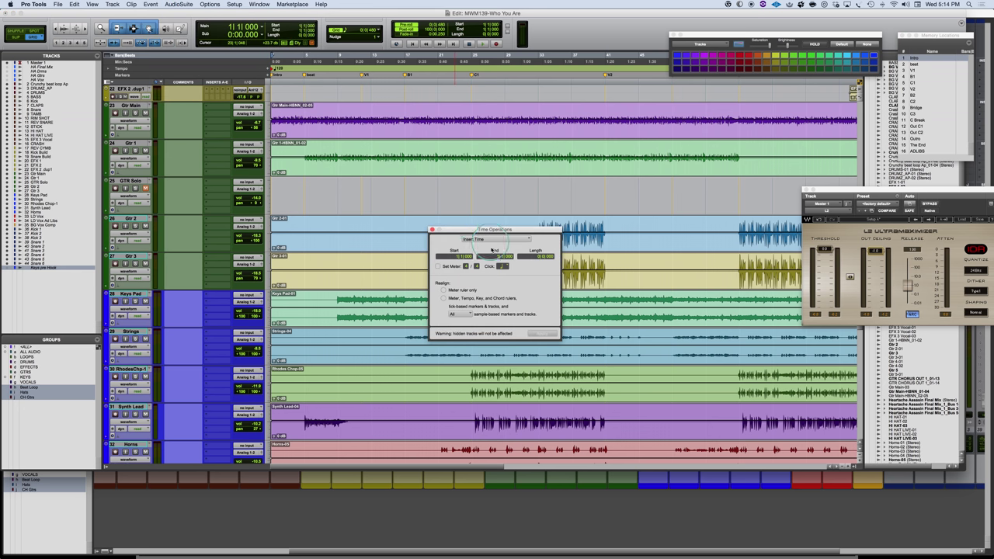
{"action": "left_click", "coordinate": [435, 266]}
{"action": "left_click", "coordinate": [484, 240]}
{"action": "left_click", "coordinate": [538, 257]}
{"action": "left_click", "coordinate": [435, 272]}
{"action": "left_click", "coordinate": [429, 266]}
{"action": "left_click", "coordinate": [526, 280]}
{"action": "left_click", "coordinate": [442, 316]}
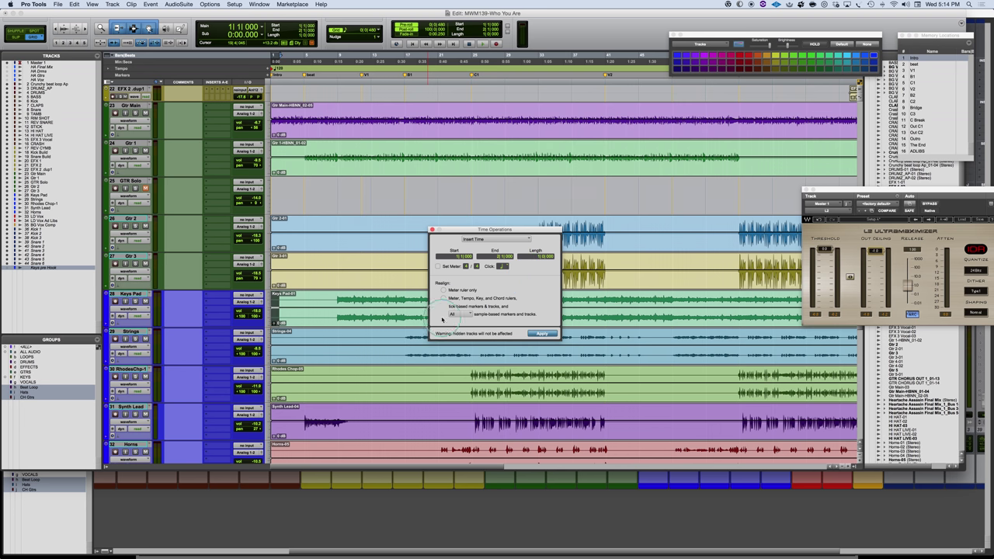
- Insert the bar with the meter, tempo, key and chord rulers and all sample-based markers and tracks realigned
{"action": "left_click", "coordinate": [449, 296]}
{"action": "left_click", "coordinate": [442, 290]}
{"action": "left_click", "coordinate": [446, 299]}
{"action": "left_click", "coordinate": [445, 298]}
{"action": "left_click", "coordinate": [550, 335]}
{"action": "left_click", "coordinate": [543, 335]}
{"action": "left_click", "coordinate": [551, 335]}
{"action": "left_click", "coordinate": [336, 206]}
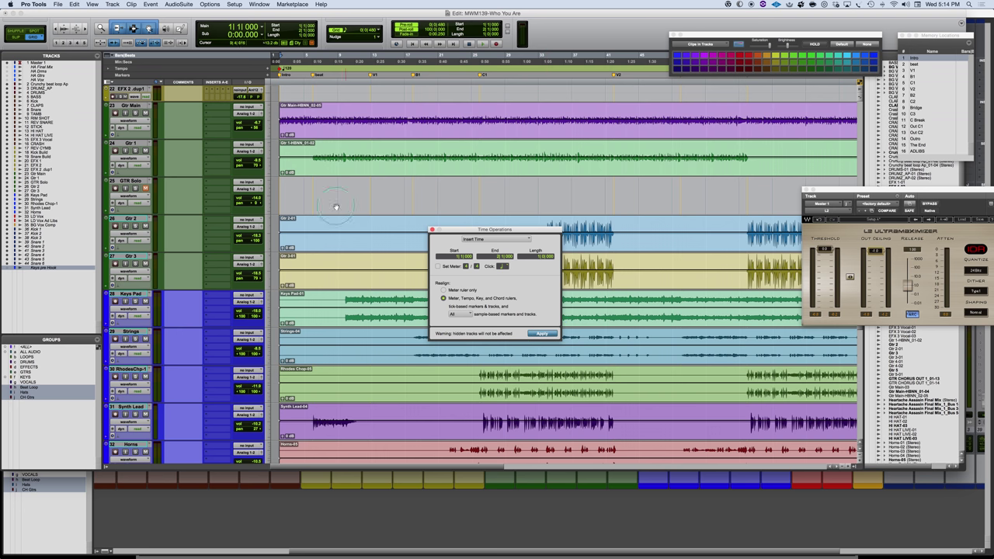
- Play the empty lead-in from the session start and undo the extra inserted bar so the song begins at bar 2
{"action": "key", "text": "space"}
{"action": "left_click", "coordinate": [282, 122]}
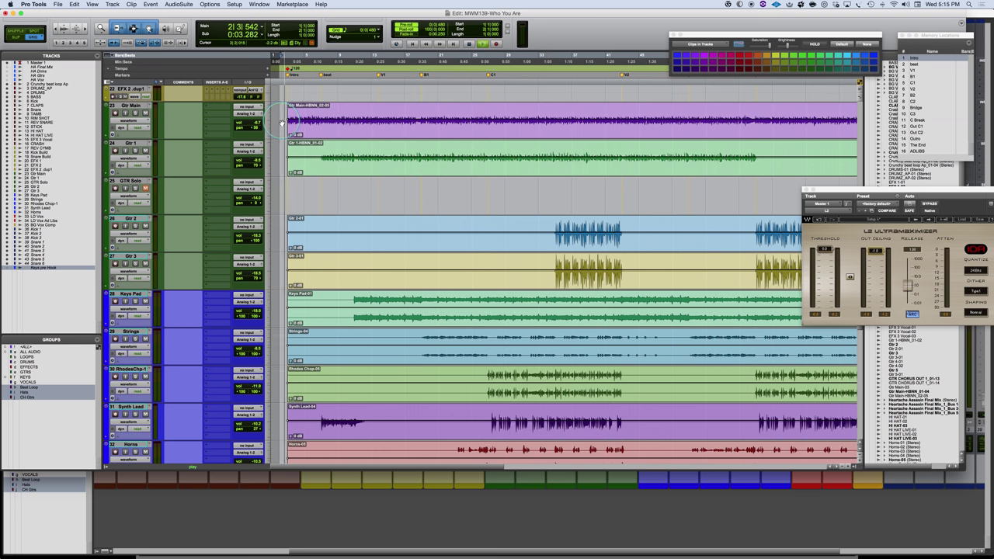
{"action": "key", "text": "super+z"}
- Place the playback cursor at bar 1, beat 4 and audition the lead-in to the song's start
{"action": "left_click", "coordinate": [273, 53]}
{"action": "left_click", "coordinate": [276, 58]}
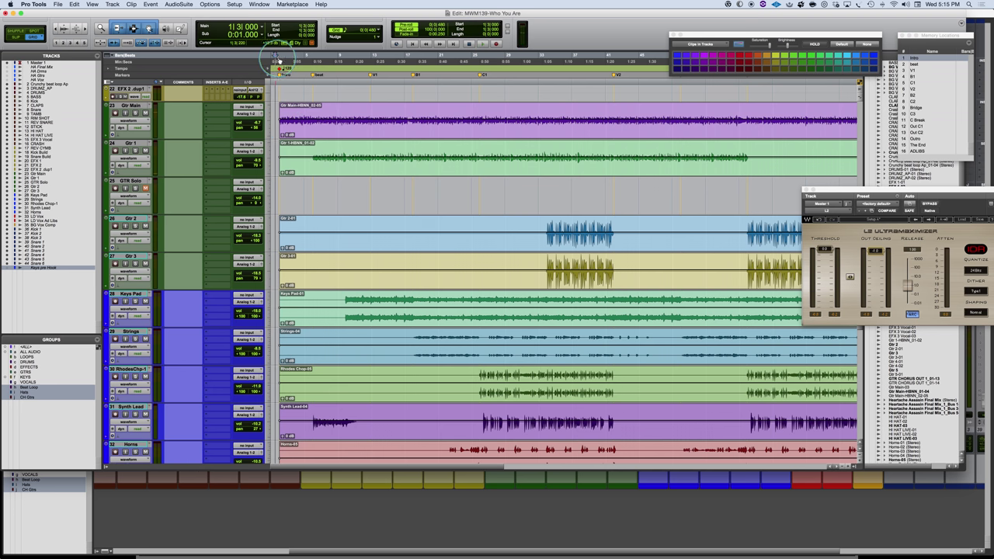
{"action": "key", "text": "space"}
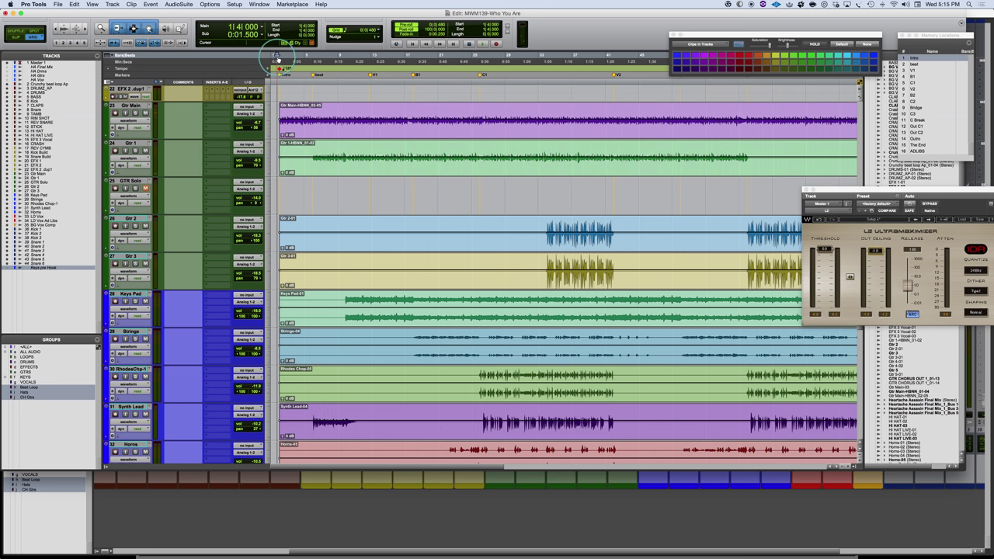
{"action": "key", "text": "space"}
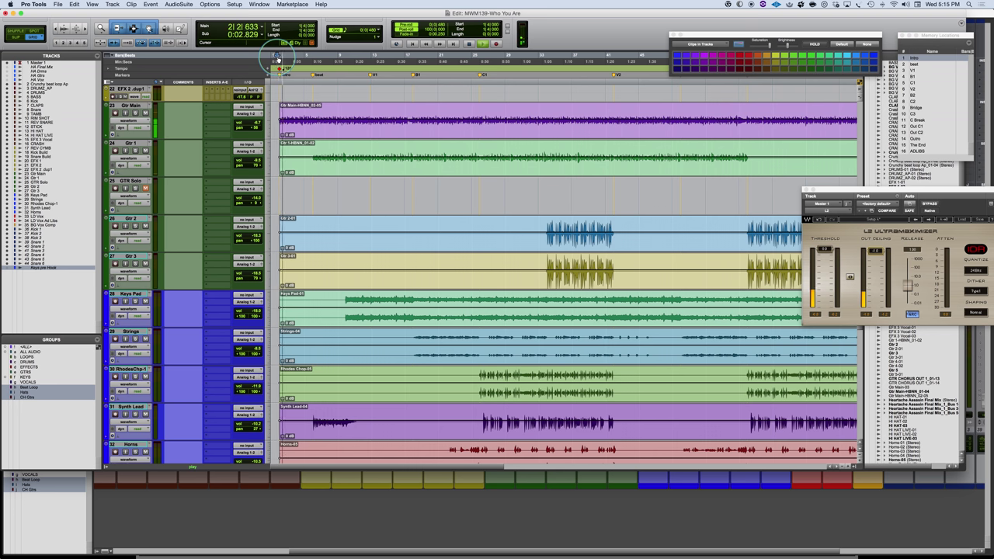
{"action": "key", "text": "space"}
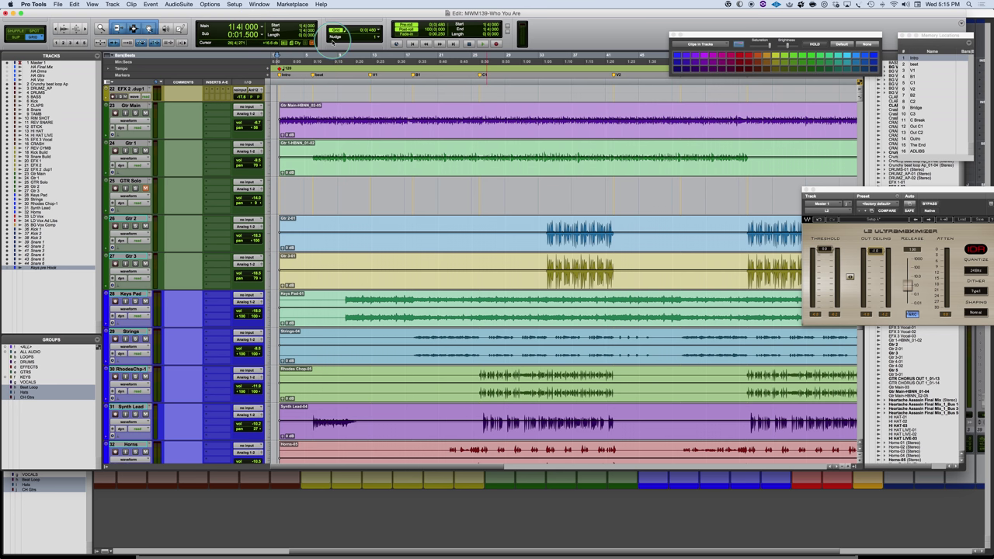
- Show all toolbar controls in the Edit window and play from bar 1, beat 4 in manual tempo mode at 120
{"action": "left_click", "coordinate": [962, 25]}
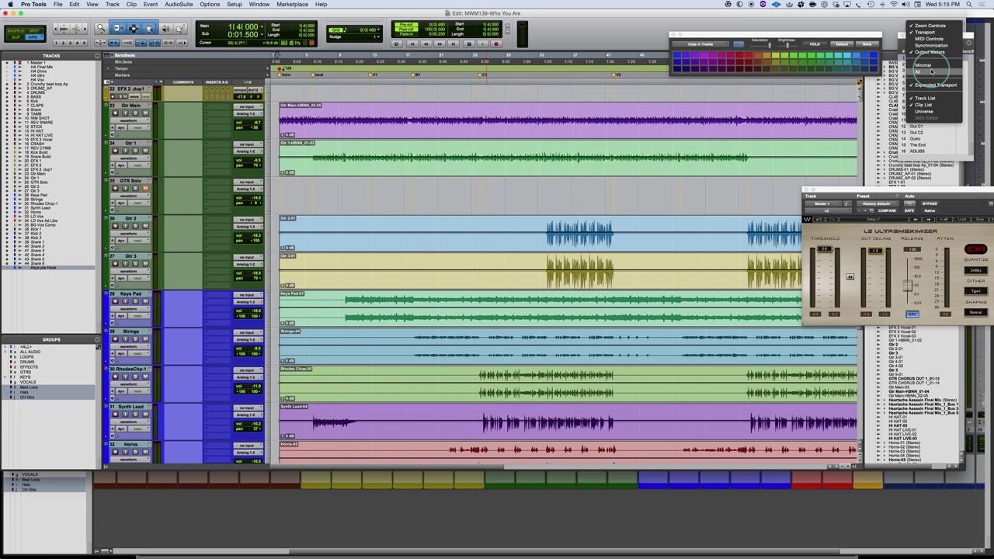
{"action": "left_click", "coordinate": [932, 72]}
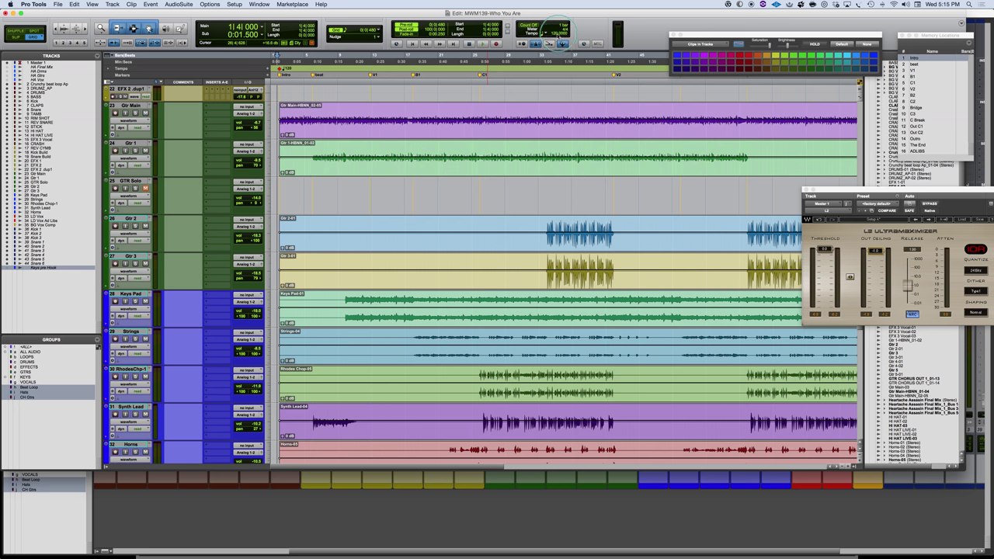
{"action": "left_click", "coordinate": [555, 34]}
{"action": "key", "text": "space"}
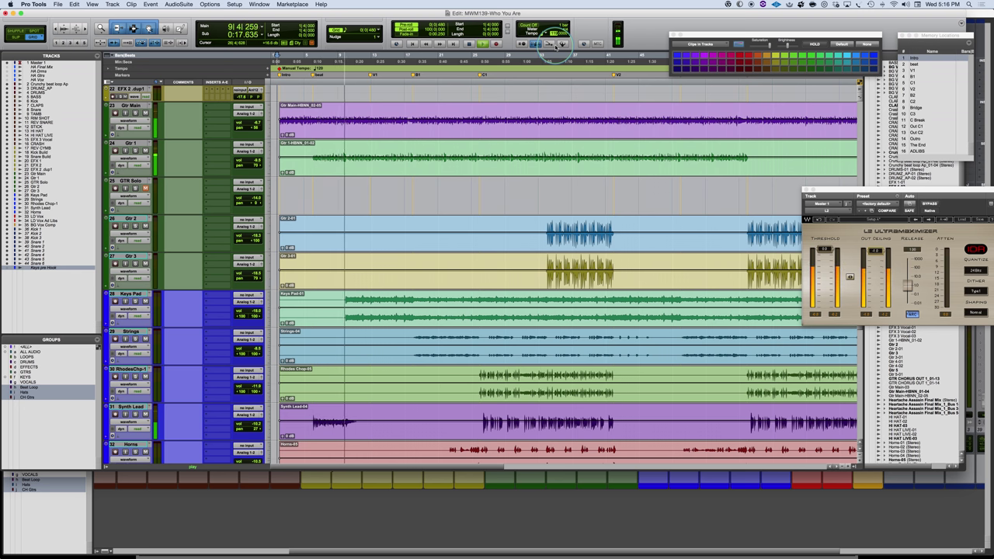
{"action": "key", "text": "space"}
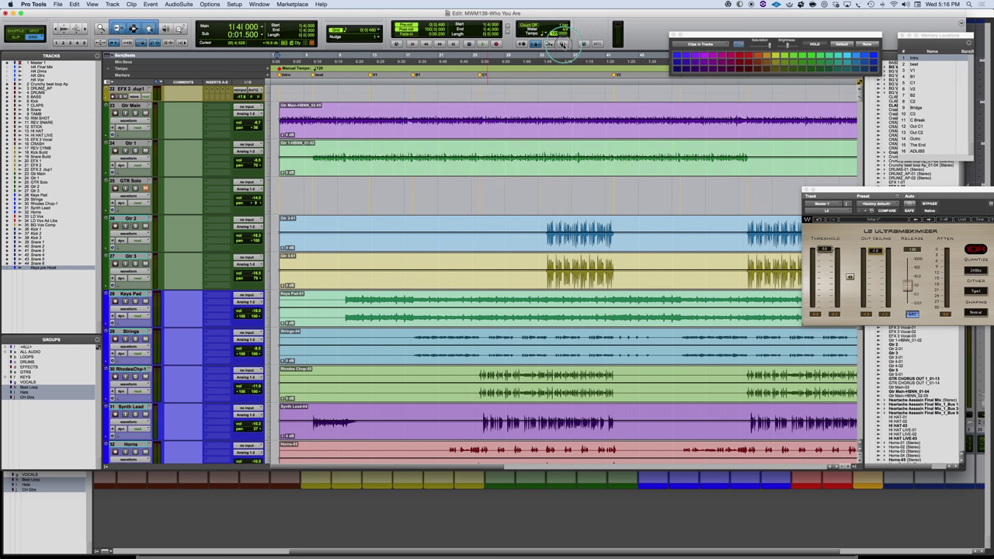
- Try moving the 120 tempo event from bar 2 to bar 1 and return it to bar 2
{"action": "left_click_drag", "start_coordinate": [278, 67], "coordinate": [250, 70]}
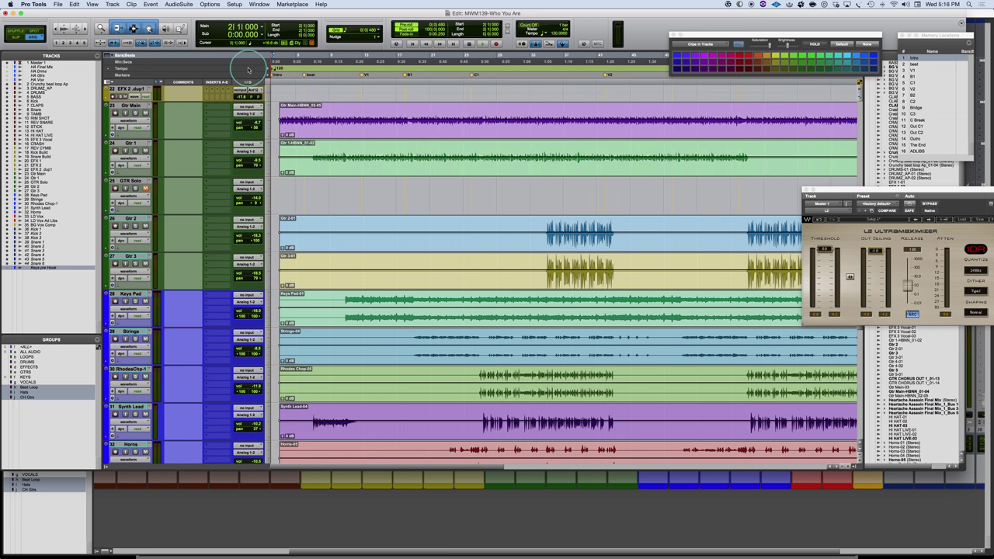
{"action": "left_click_drag", "start_coordinate": [248, 70], "coordinate": [273, 82]}
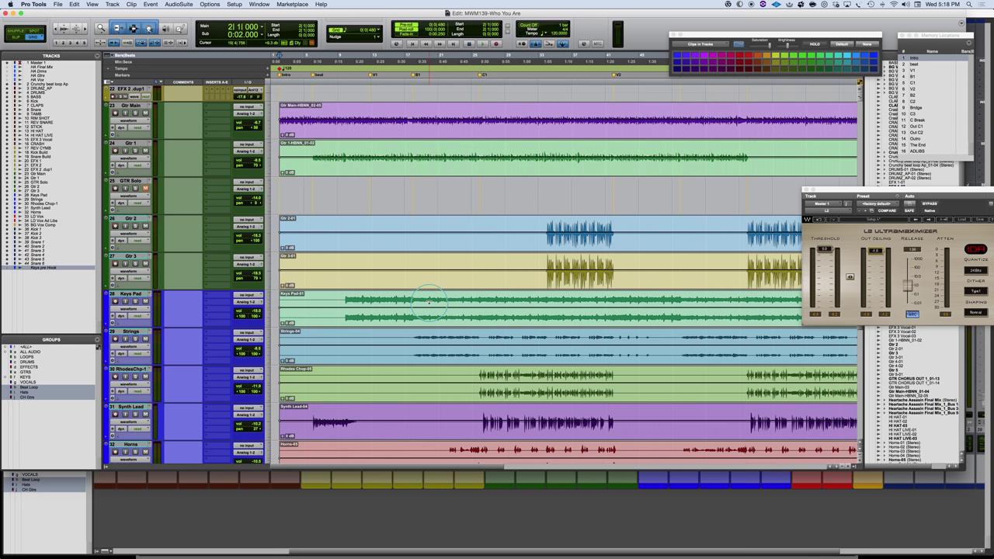
- Play from bar 8, beat 4 and move the V1 marker to the start of the LD Vox vocal
{"action": "scroll", "coordinate": [429, 301], "scroll_direction": "down", "scroll_amount": 3}
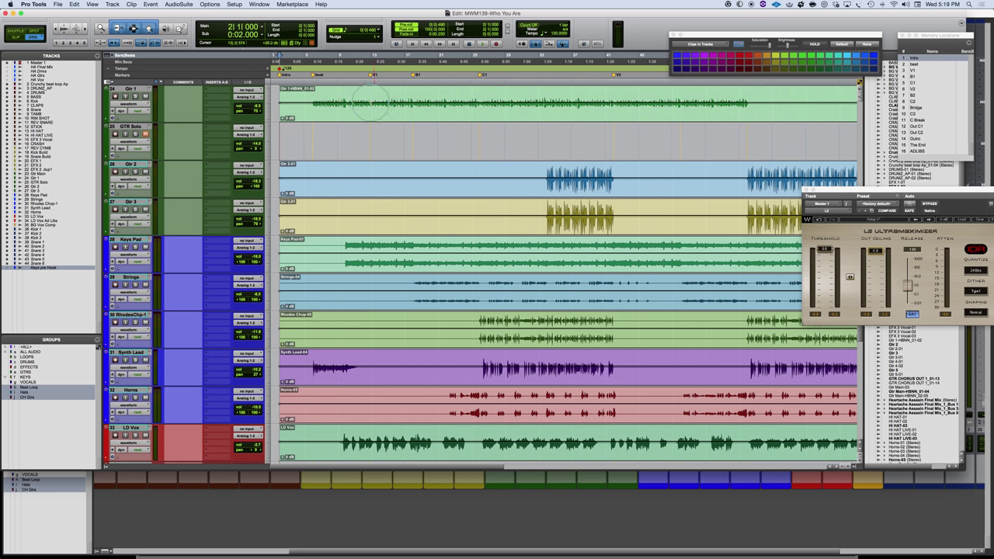
{"action": "left_click", "coordinate": [337, 93]}
{"action": "key", "text": "space"}
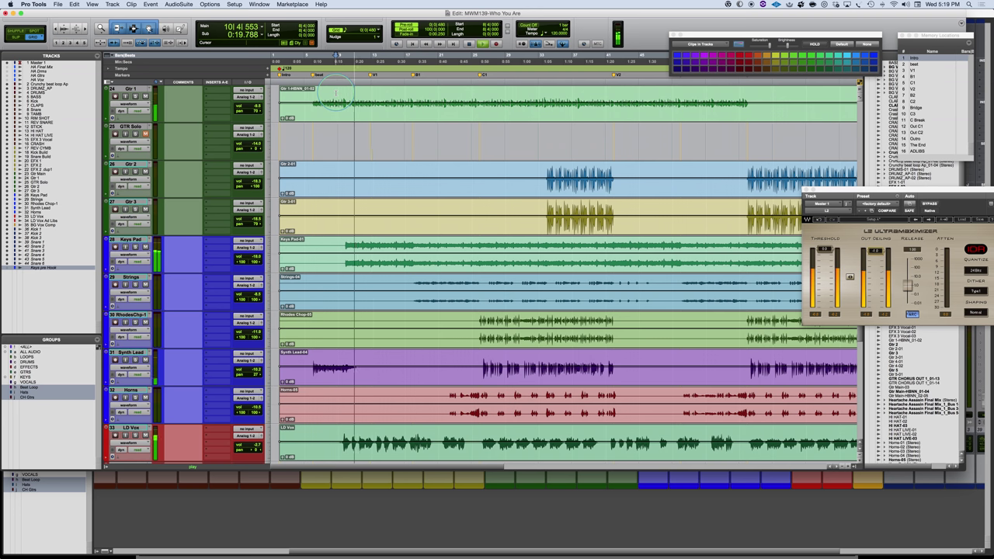
{"action": "key", "text": "space"}
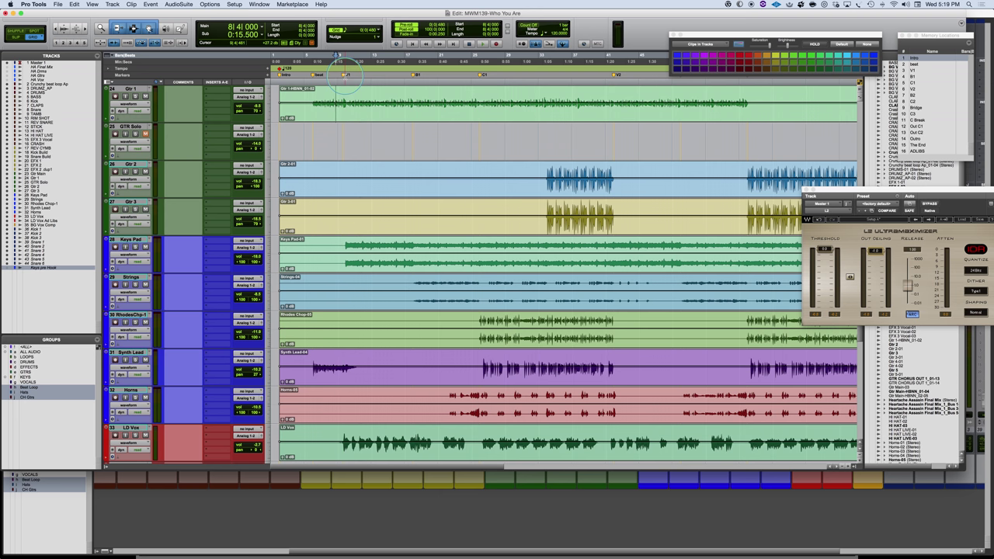
- Play the song from bar 8, beat 4 and separate the DRUMS clip after and before the isolated hit between V1 and B1
{"action": "key", "text": "space"}
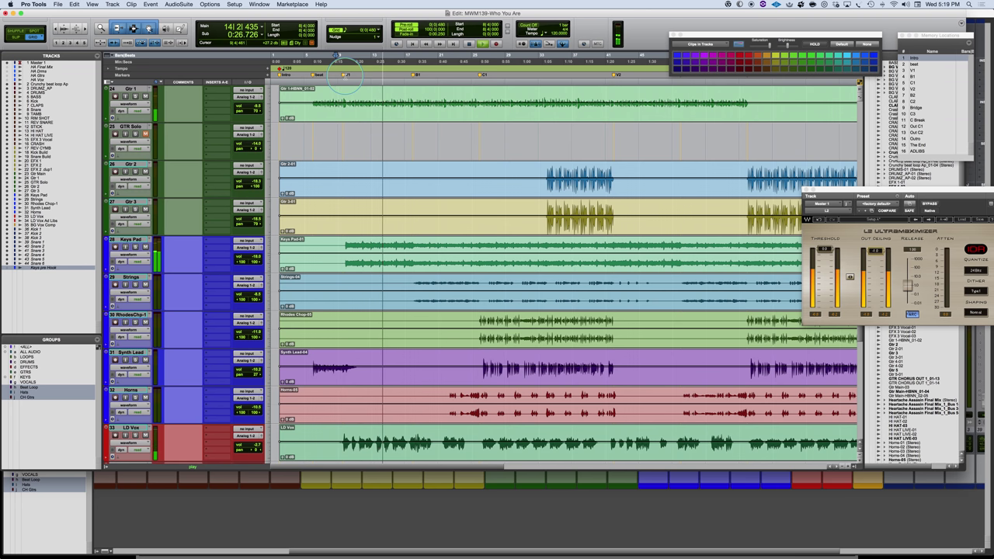
{"action": "scroll", "coordinate": [405, 133], "scroll_direction": "up", "scroll_amount": 3}
{"action": "scroll", "coordinate": [405, 134], "scroll_direction": "up", "scroll_amount": 12}
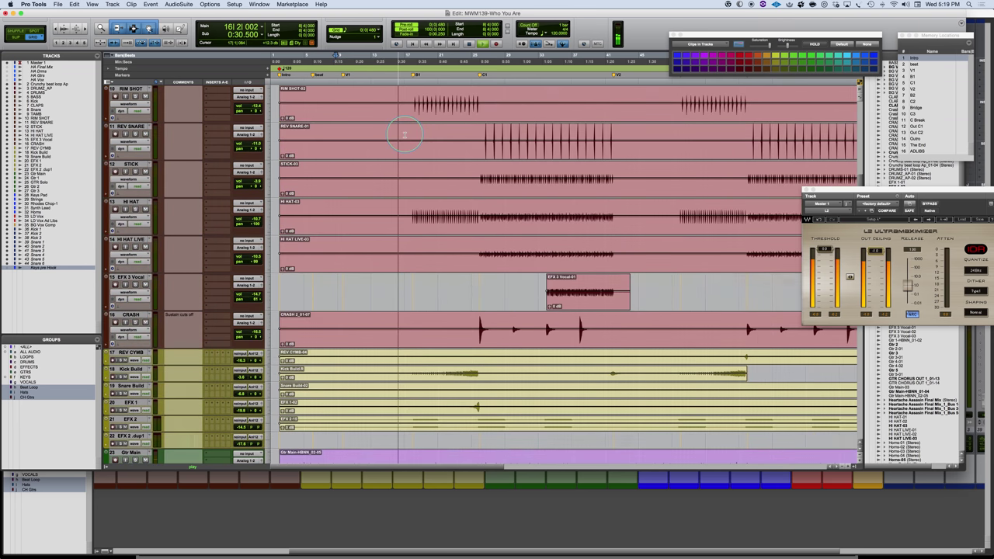
{"action": "scroll", "coordinate": [404, 136], "scroll_direction": "up", "scroll_amount": 4}
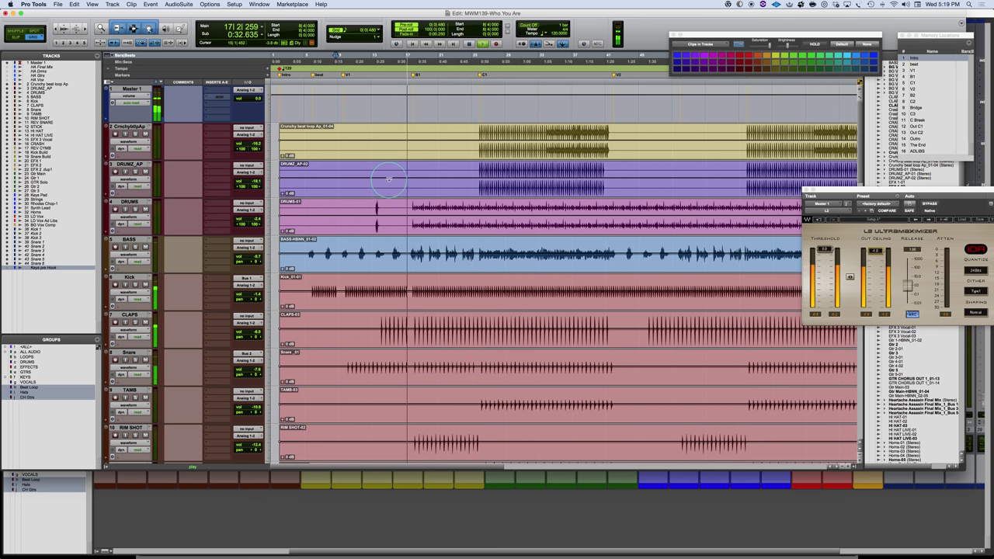
{"action": "scroll", "coordinate": [388, 179], "scroll_direction": "down", "scroll_amount": 3}
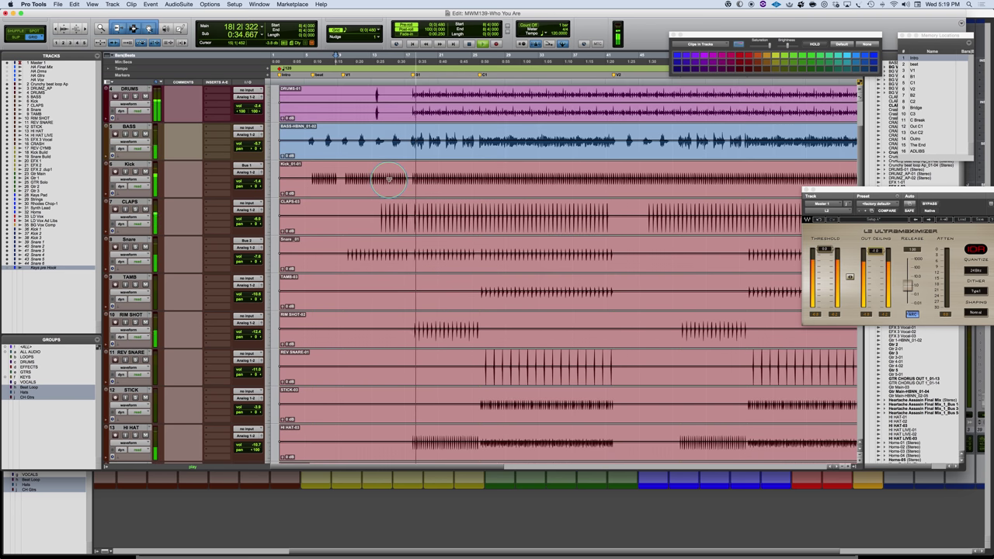
{"action": "scroll", "coordinate": [388, 179], "scroll_direction": "up", "scroll_amount": 1}
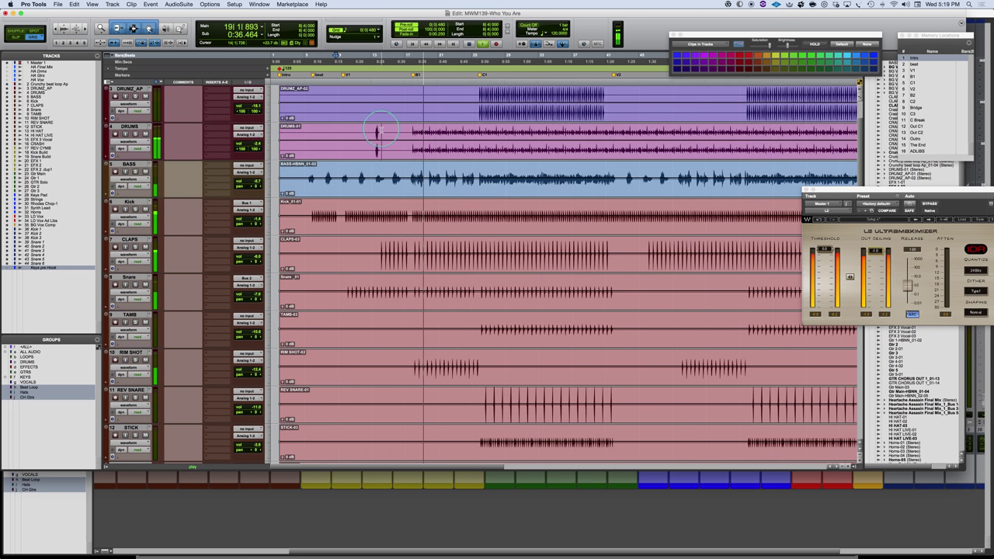
{"action": "key", "text": "super+e"}
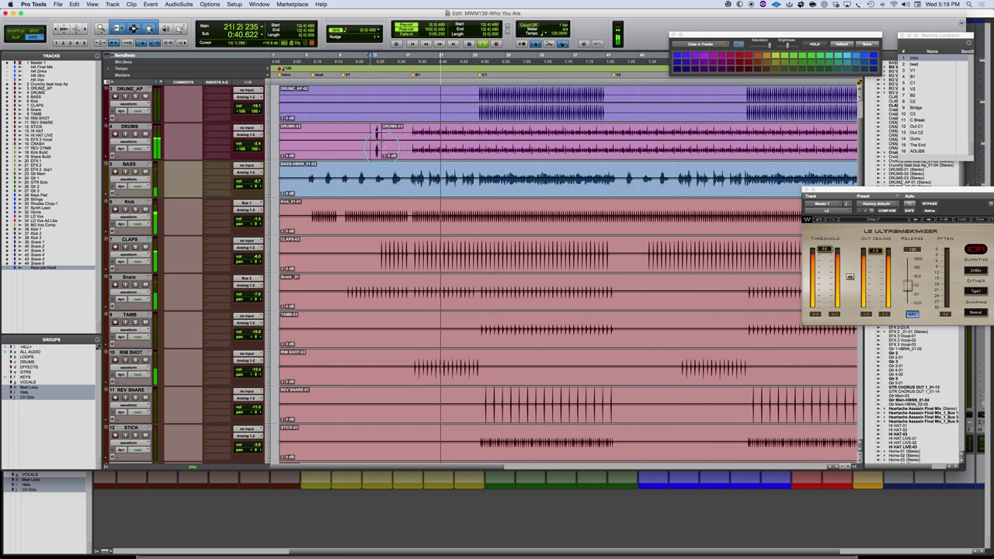
{"action": "key", "text": "super+e"}
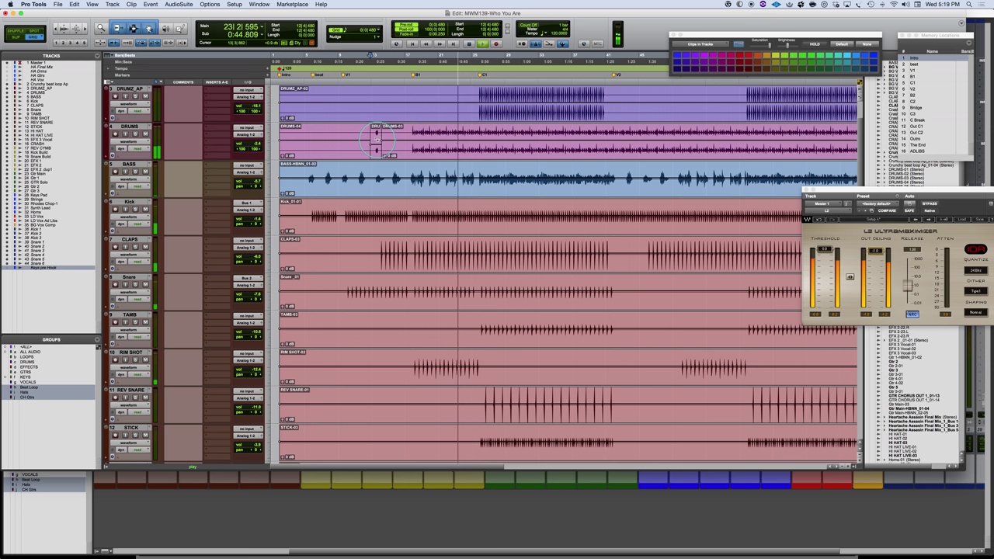
- Play from bar 39 to check how the end of the first chorus lines up with the V2 marker, and stop playback
{"action": "key", "text": "super+bracketleft"}
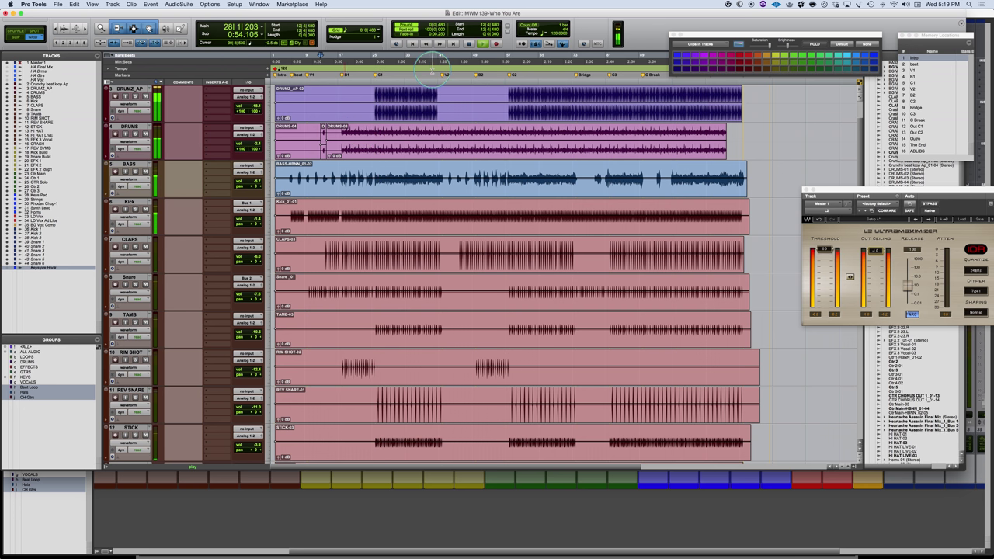
{"action": "left_click", "coordinate": [432, 70]}
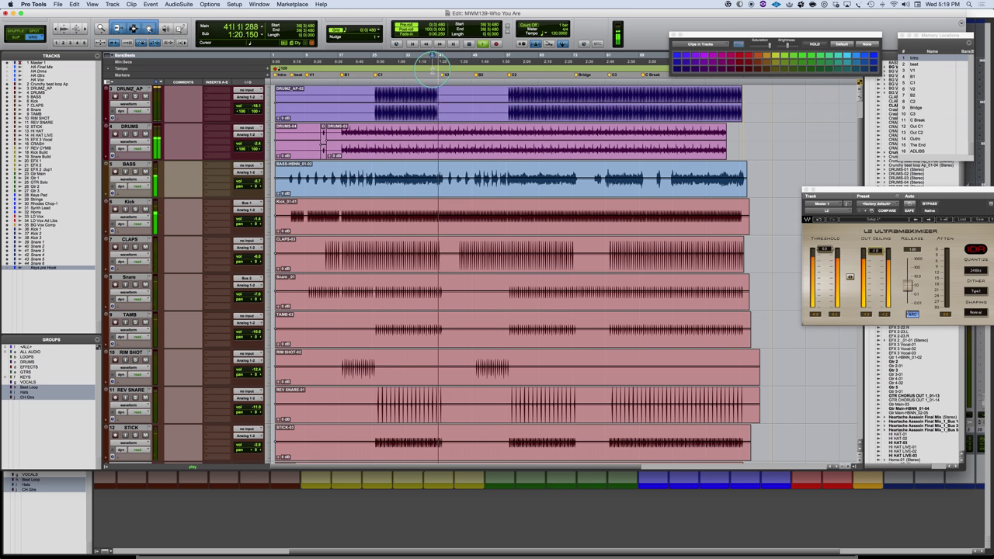
{"action": "key", "text": "super+bracketright"}
{"action": "key", "text": "super+bracketright"}
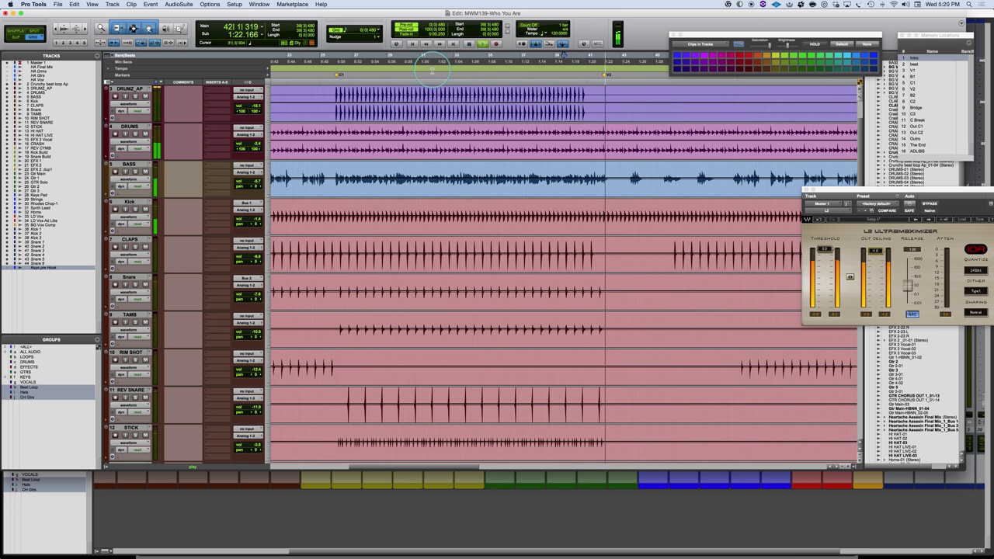
{"action": "key", "text": "space"}
{"action": "key", "text": "super+bracketleft"}
{"action": "key", "text": "super+bracketleft"}
{"action": "key", "text": "super+bracketleft"}
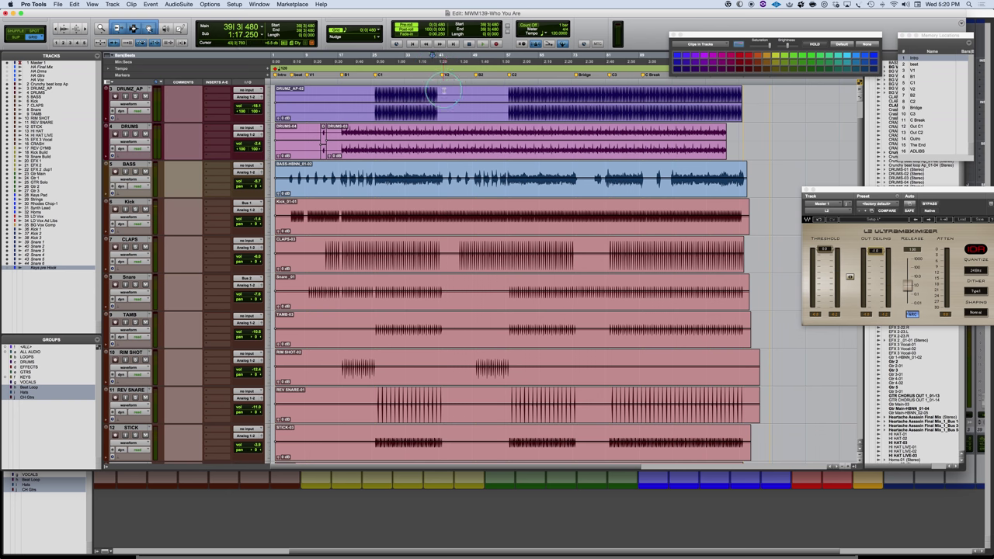
- Place the edit cursor at bar 42, beat 1 and toggle the pre-roll and post-roll settings
{"action": "left_click", "coordinate": [442, 88]}
{"action": "left_click", "coordinate": [407, 27]}
{"action": "left_click", "coordinate": [404, 32]}
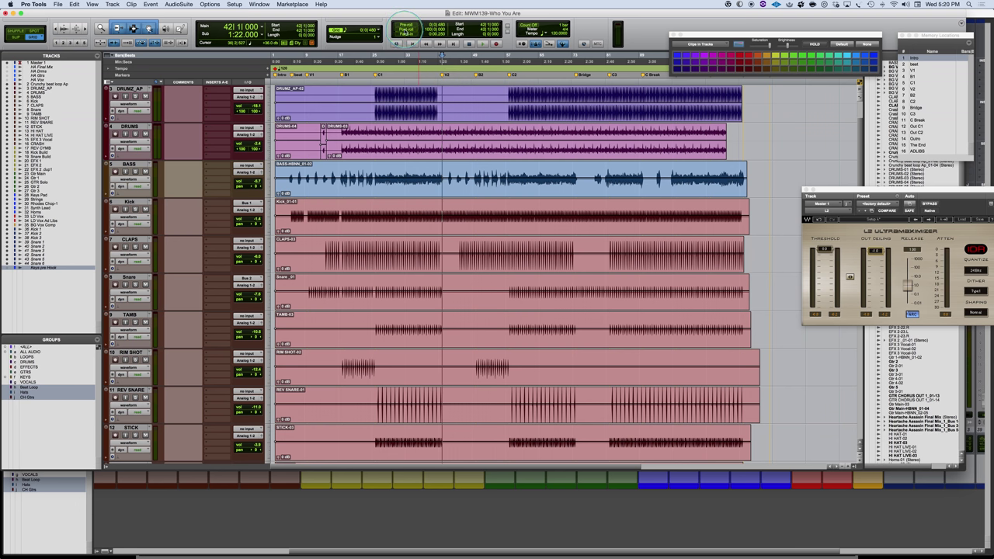
{"action": "left_click", "coordinate": [406, 31]}
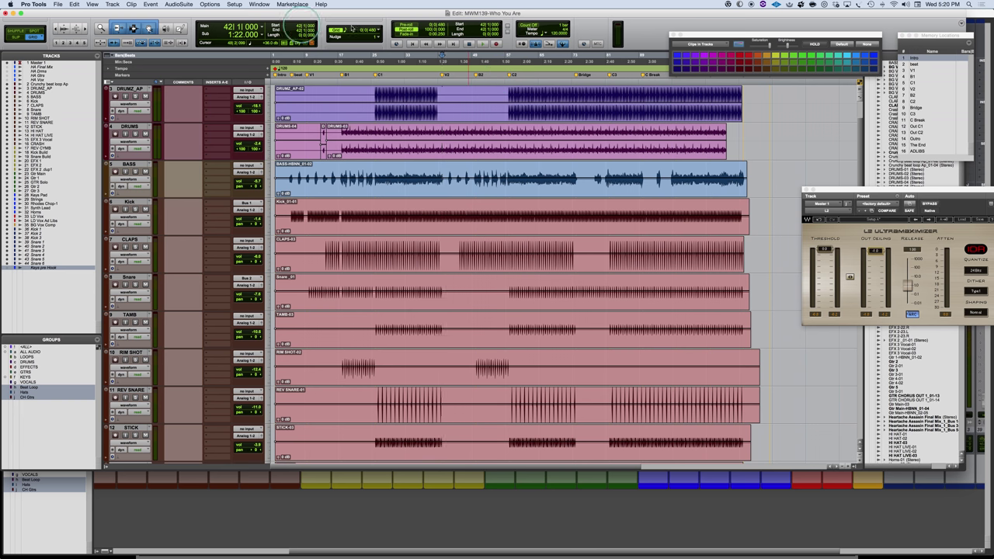
- Choose 1/8 note as the grid value and keep the edit mode on Grid
{"action": "left_click", "coordinate": [378, 31]}
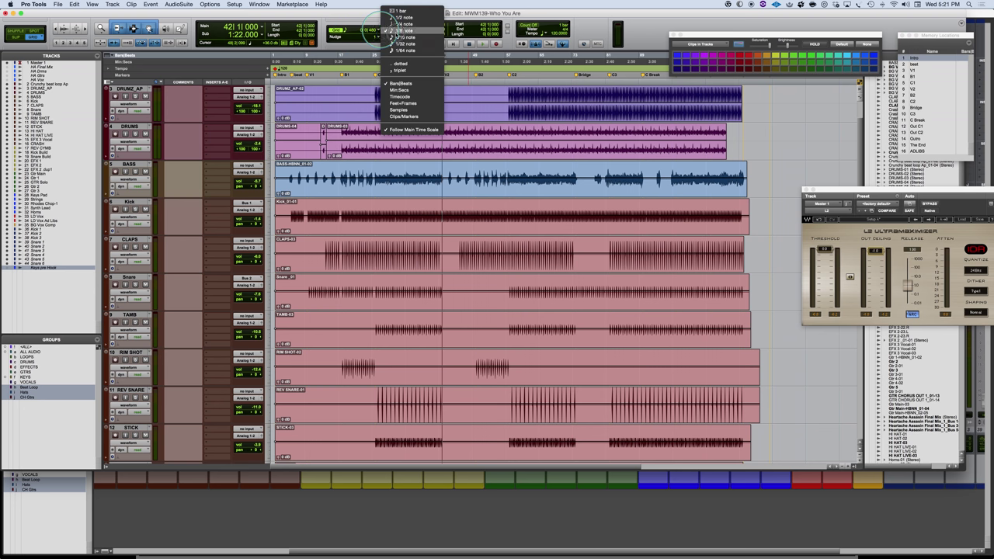
{"action": "left_click", "coordinate": [395, 31]}
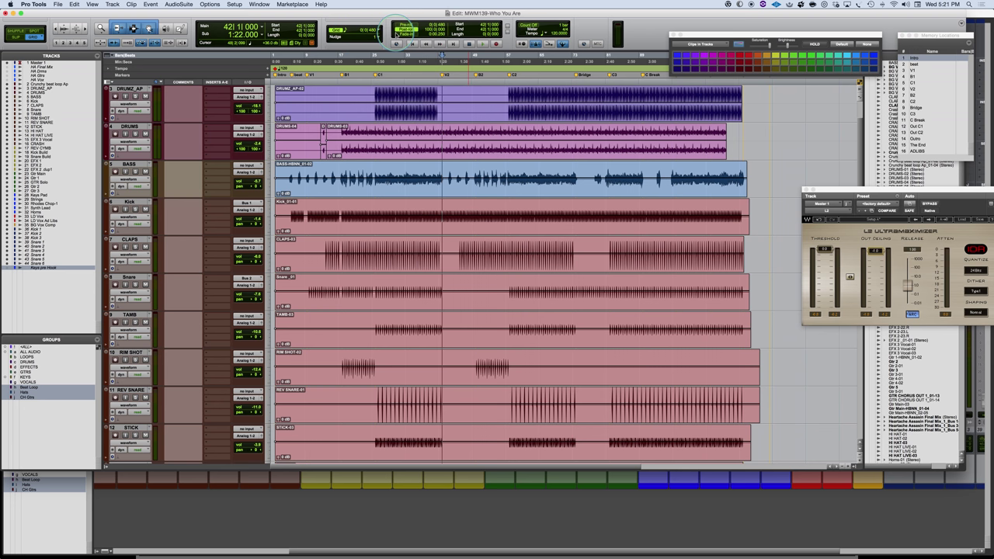
{"action": "left_click", "coordinate": [34, 35]}
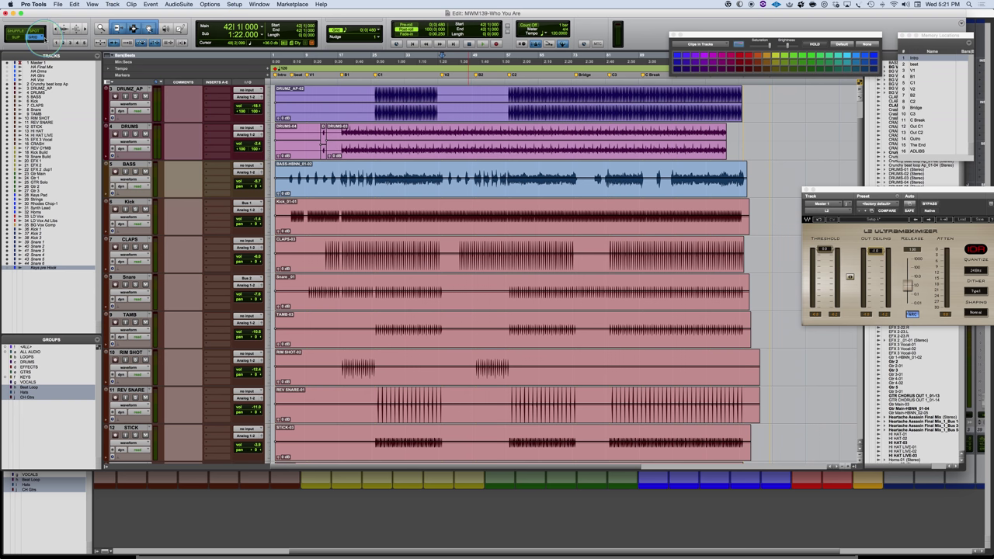
{"action": "left_click", "coordinate": [14, 38]}
{"action": "left_click", "coordinate": [421, 121]}
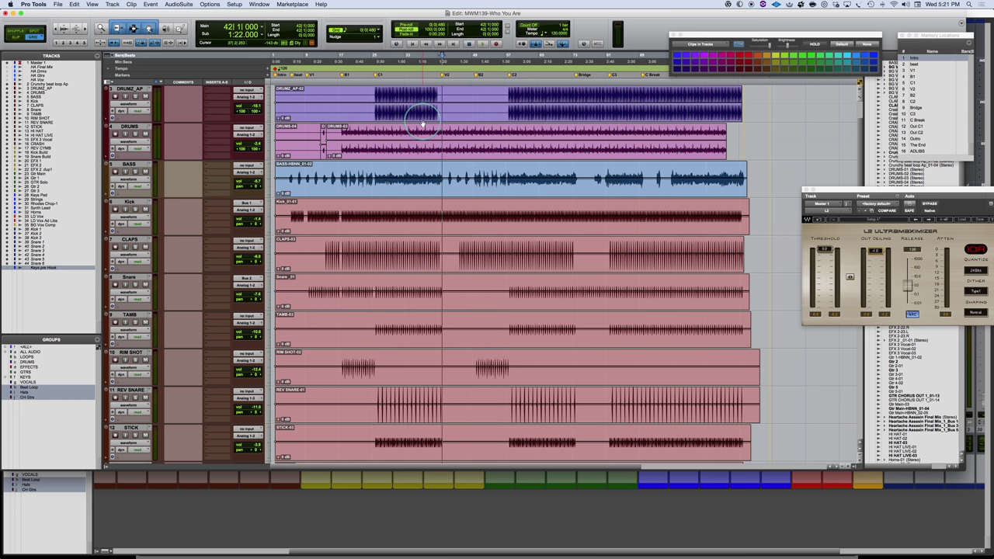
- Move the colour palette window aside to uncover the song's last section markers in the ruler
{"action": "left_click", "coordinate": [706, 37]}
{"action": "left_click_drag", "start_coordinate": [706, 37], "coordinate": [869, 30]}
{"action": "left_click", "coordinate": [729, 88]}
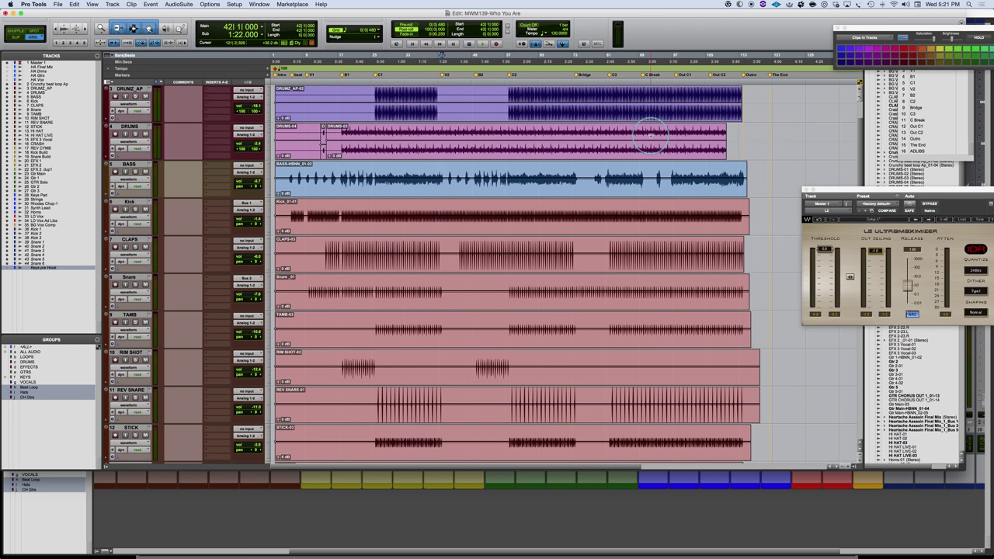
- Select the Master 1 track from about bar 121 back to bar 1, and clear the selection by placing the cursor at bar 64
{"action": "scroll", "coordinate": [651, 136], "scroll_direction": "up", "scroll_amount": 3}
{"action": "scroll", "coordinate": [901, 155], "scroll_direction": "up", "scroll_amount": 1}
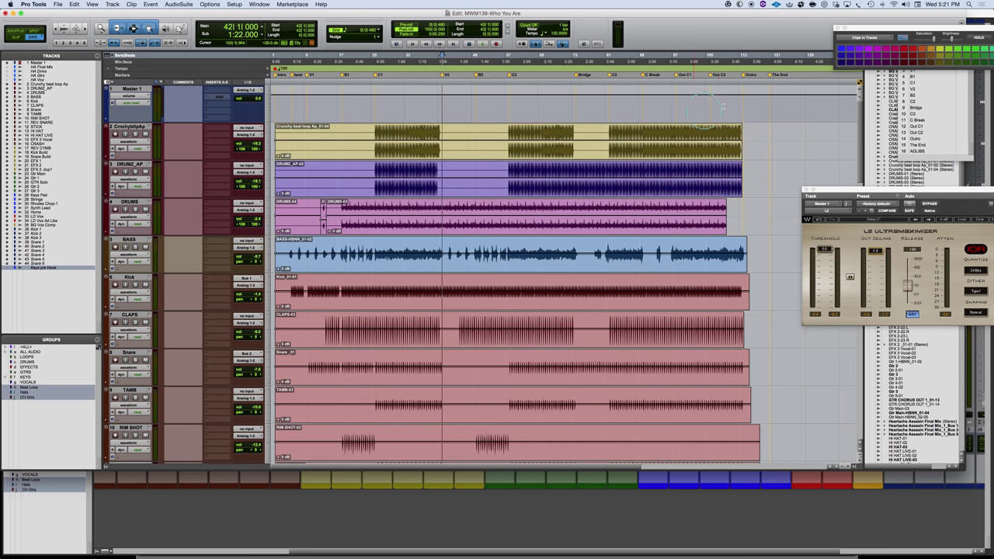
{"action": "left_click", "coordinate": [775, 99]}
{"action": "left_click_drag", "start_coordinate": [776, 99], "coordinate": [235, 99]}
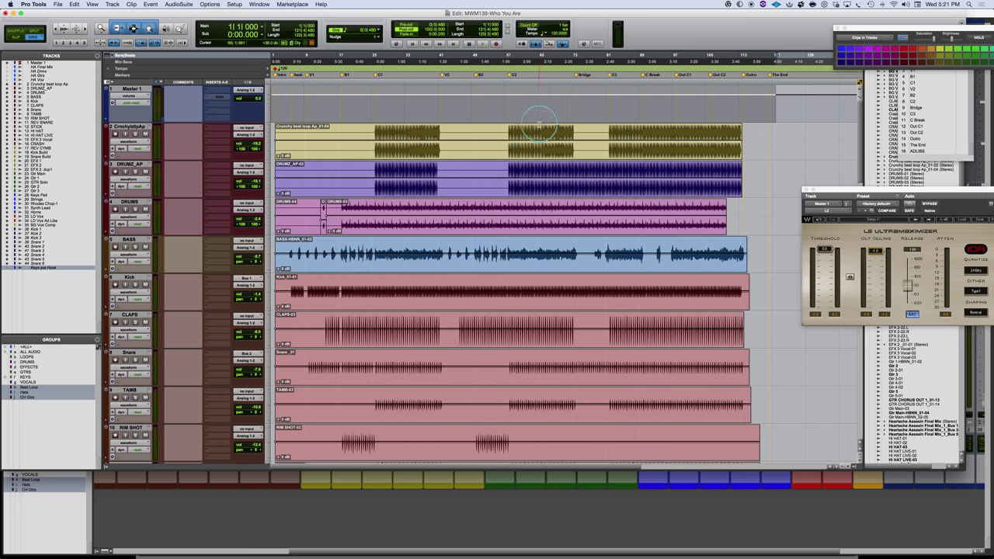
{"action": "left_click", "coordinate": [540, 124]}
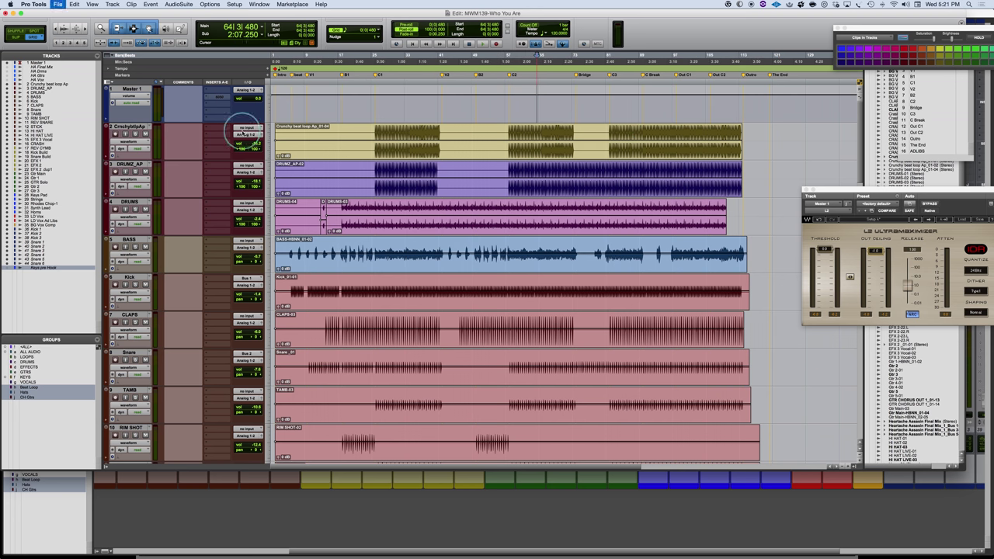